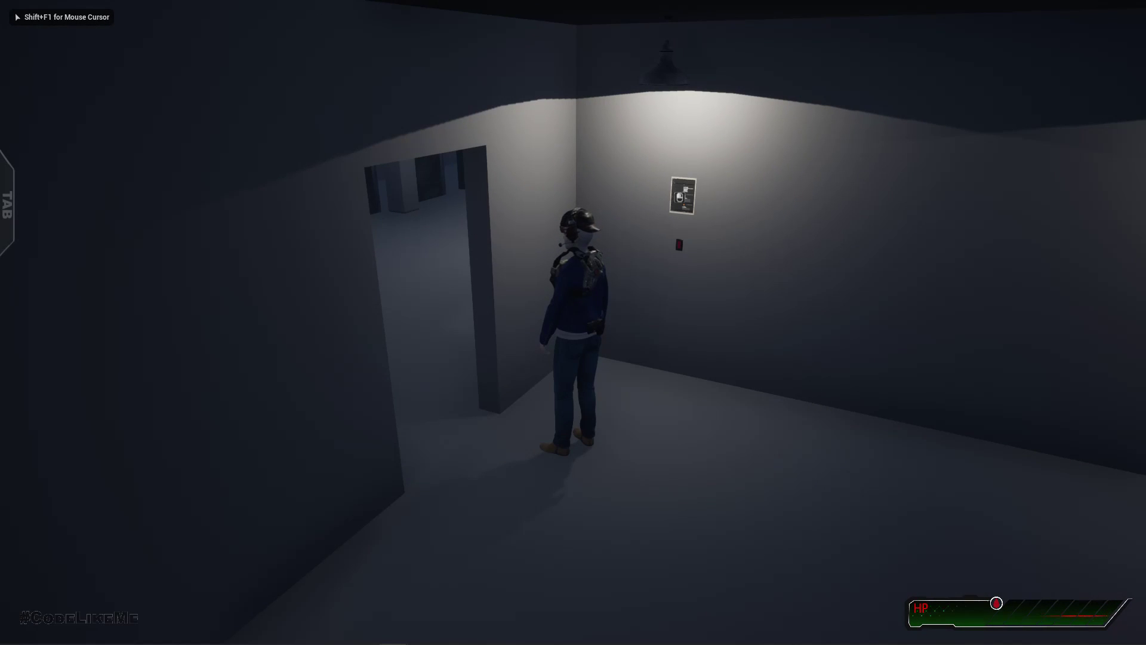
Playtest the level by walking the character around the dark room and out through the doorway into the main hall
{"action": "key", "text": "s"}
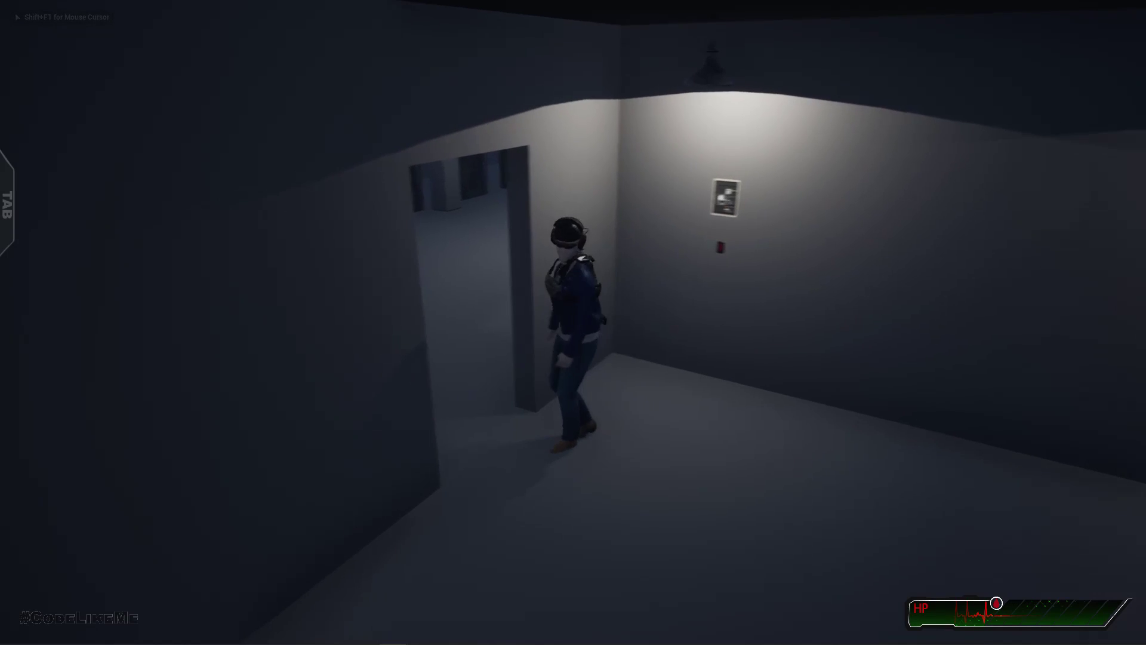
{"action": "key", "text": "d"}
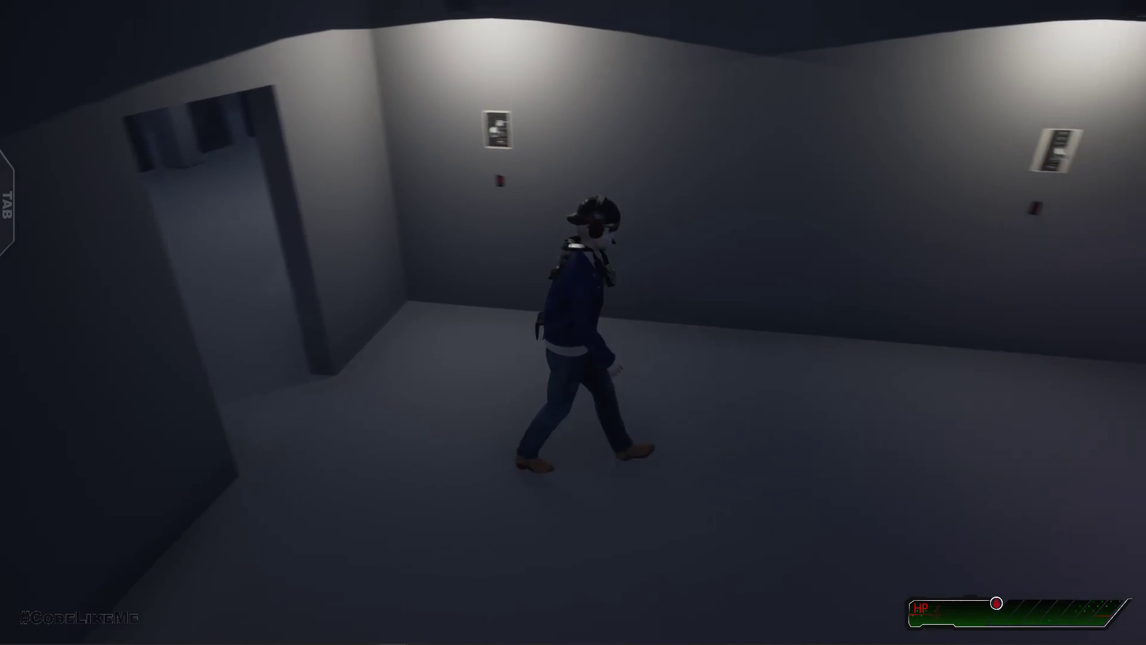
{"action": "key", "text": "a"}
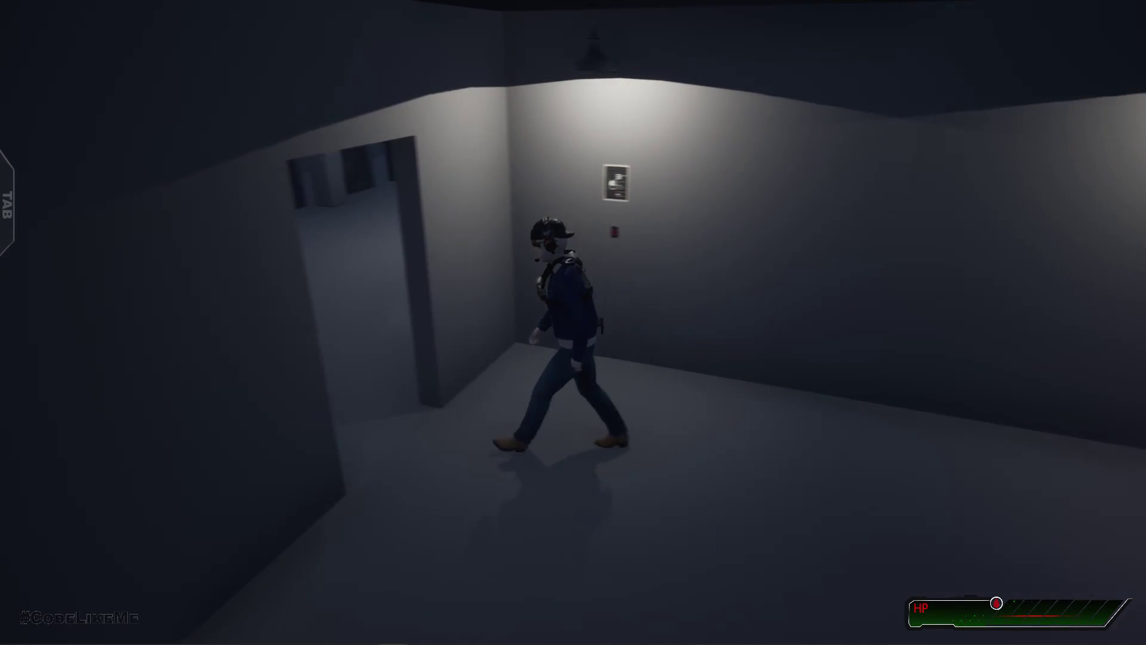
{"action": "key", "text": "w"}
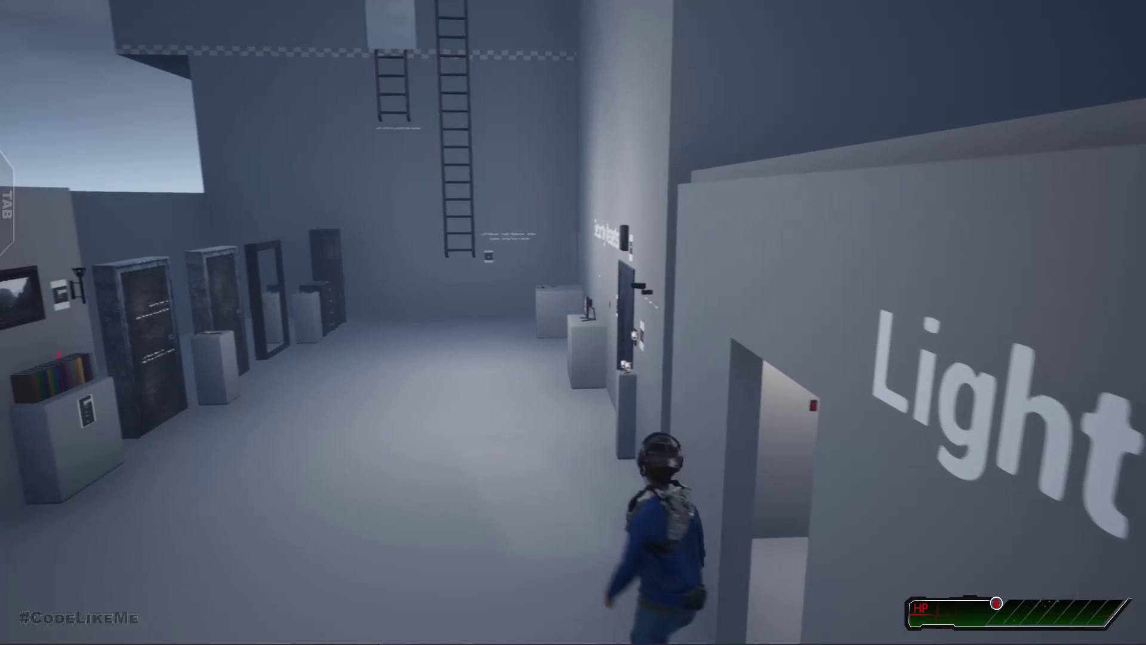
{"action": "key", "text": "a"}
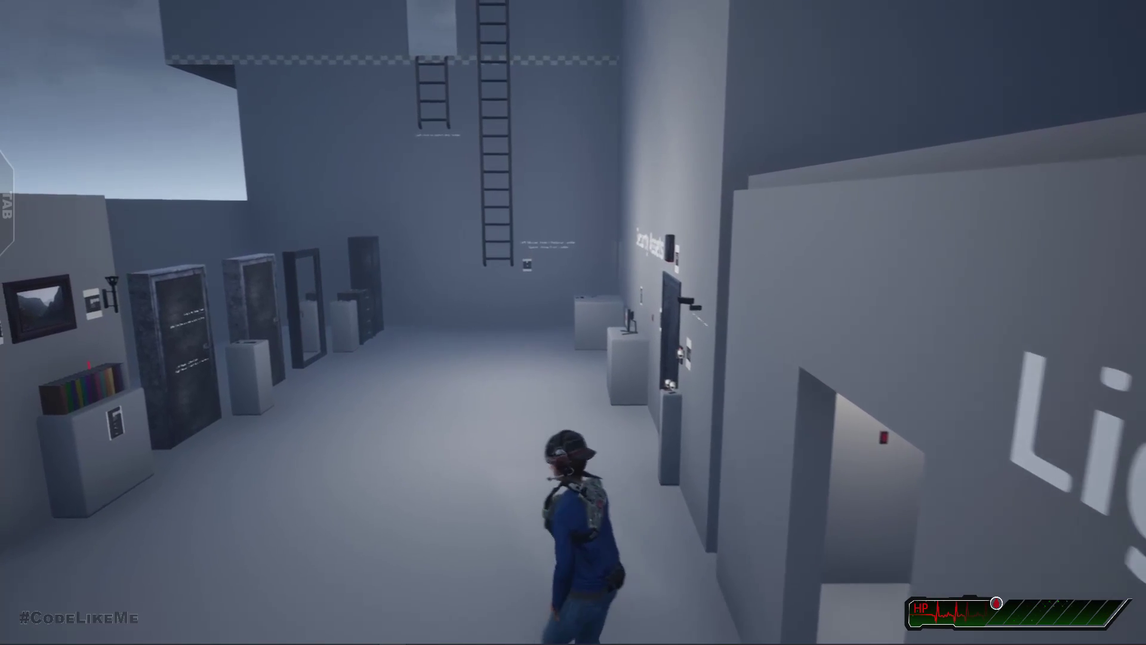
{"action": "key", "text": "w"}
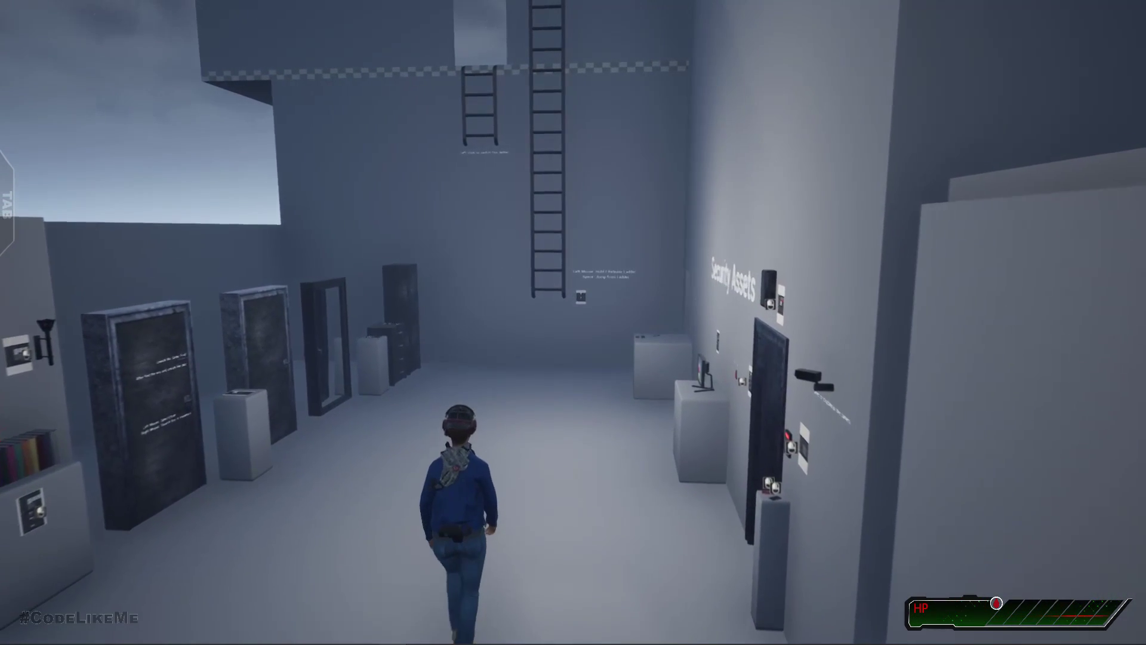
Walk the character back and forth along the hall near the book buttons to examine how the camera follows
{"action": "key", "text": "s"}
{"action": "key", "text": "s"}
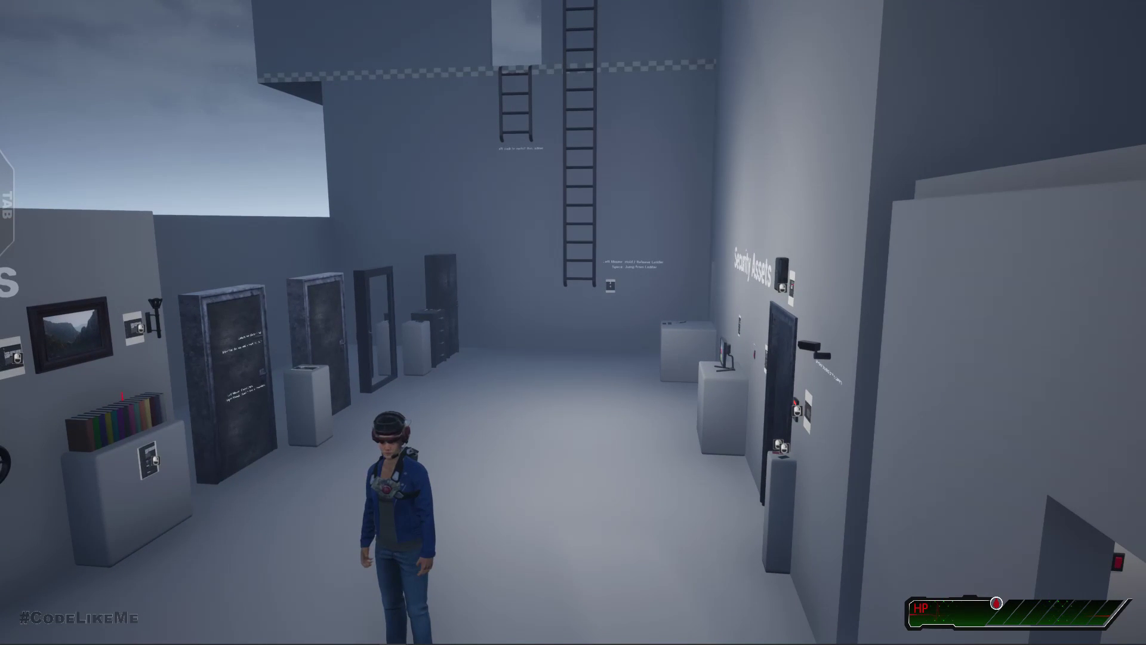
{"action": "key", "text": "w"}
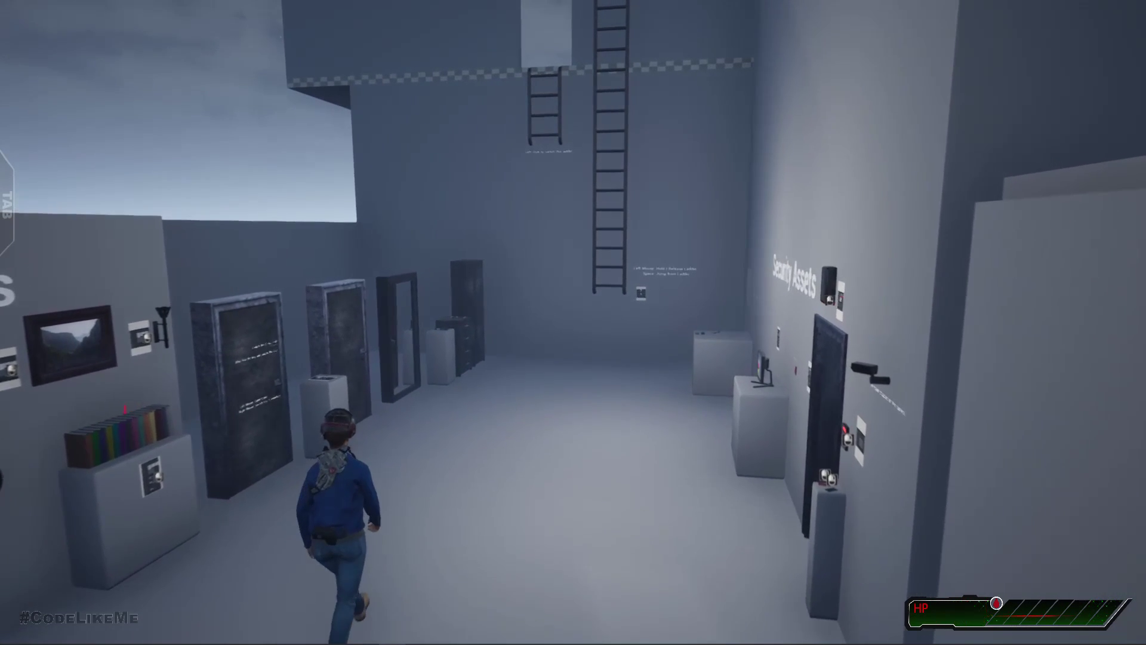
{"action": "key", "text": "s"}
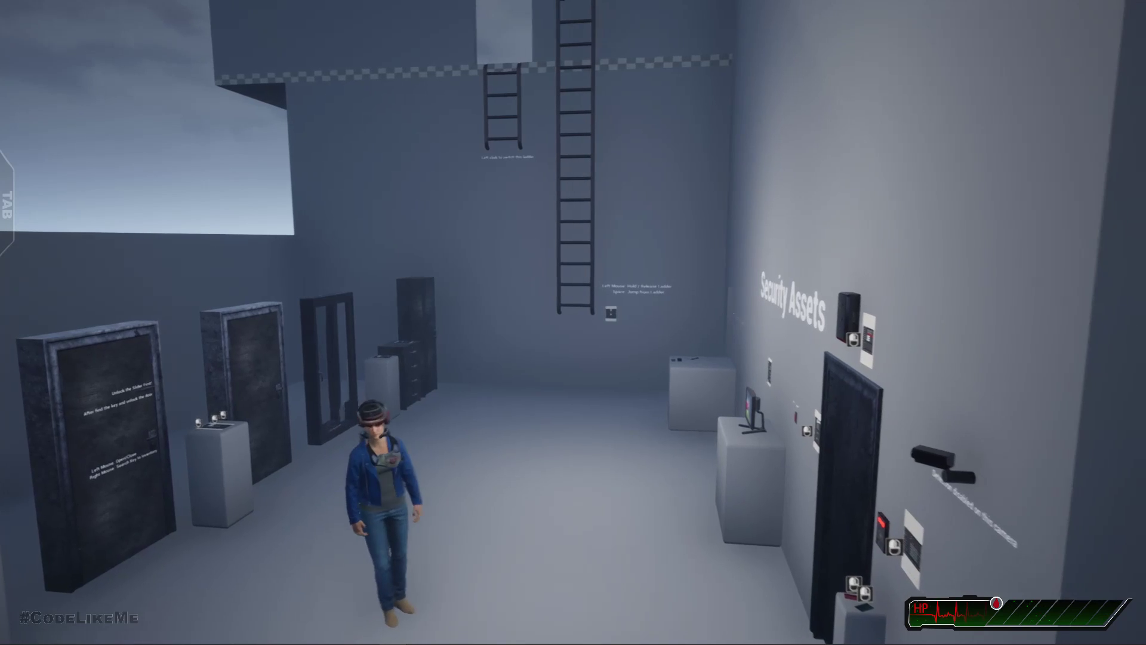
{"action": "key", "text": "w"}
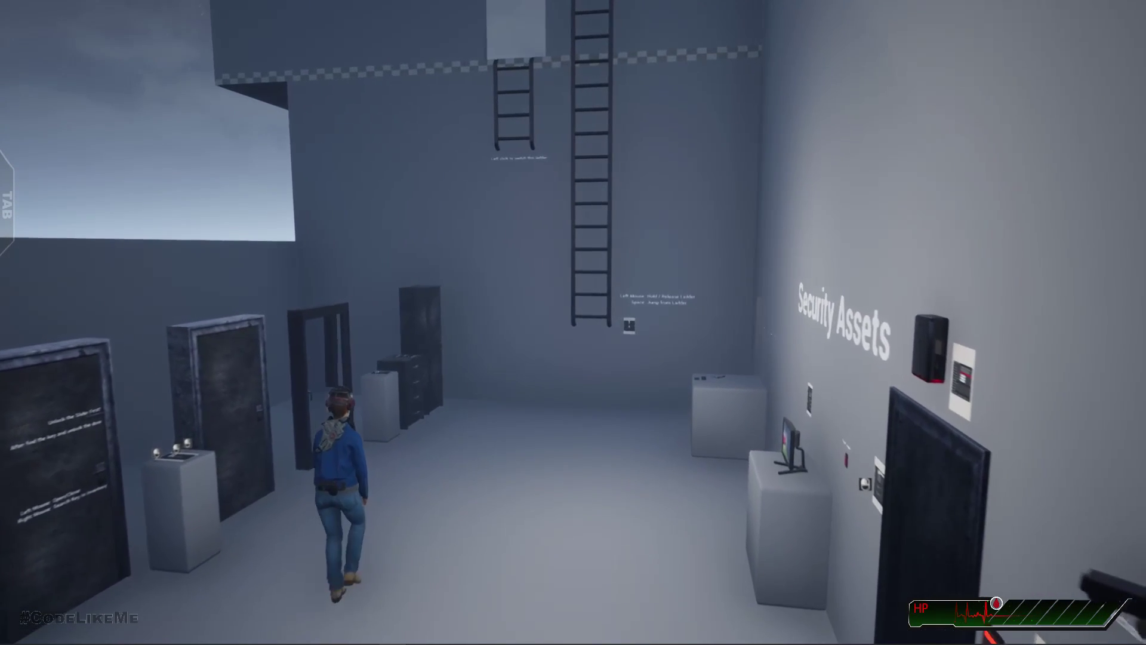
{"action": "key", "text": "s"}
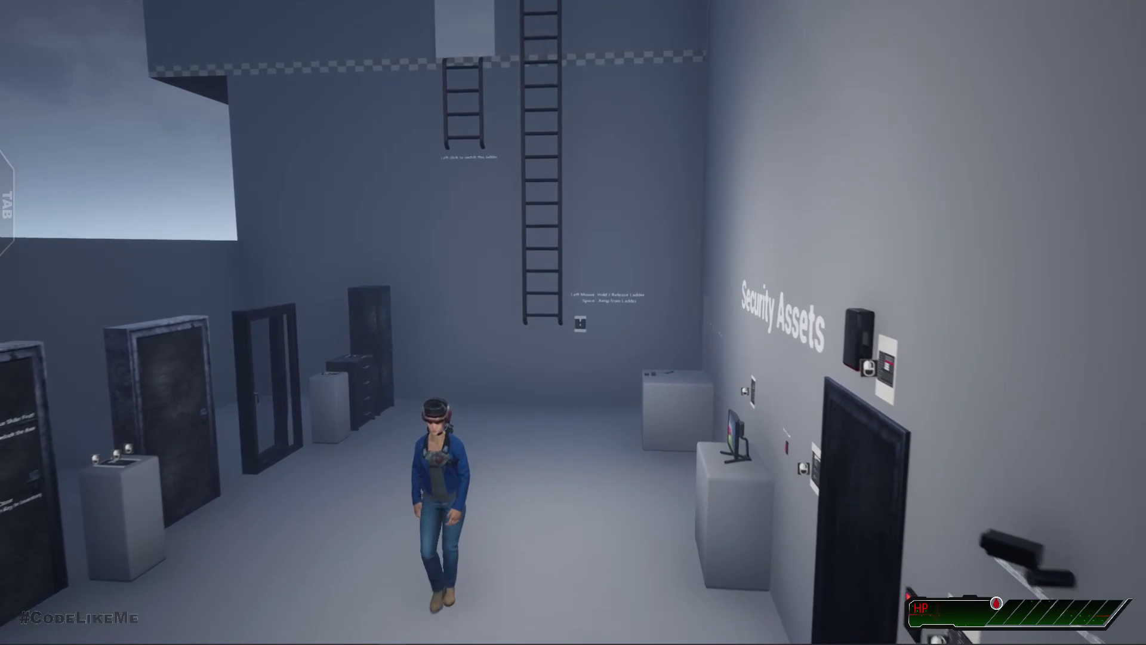
{"action": "key", "text": "s"}
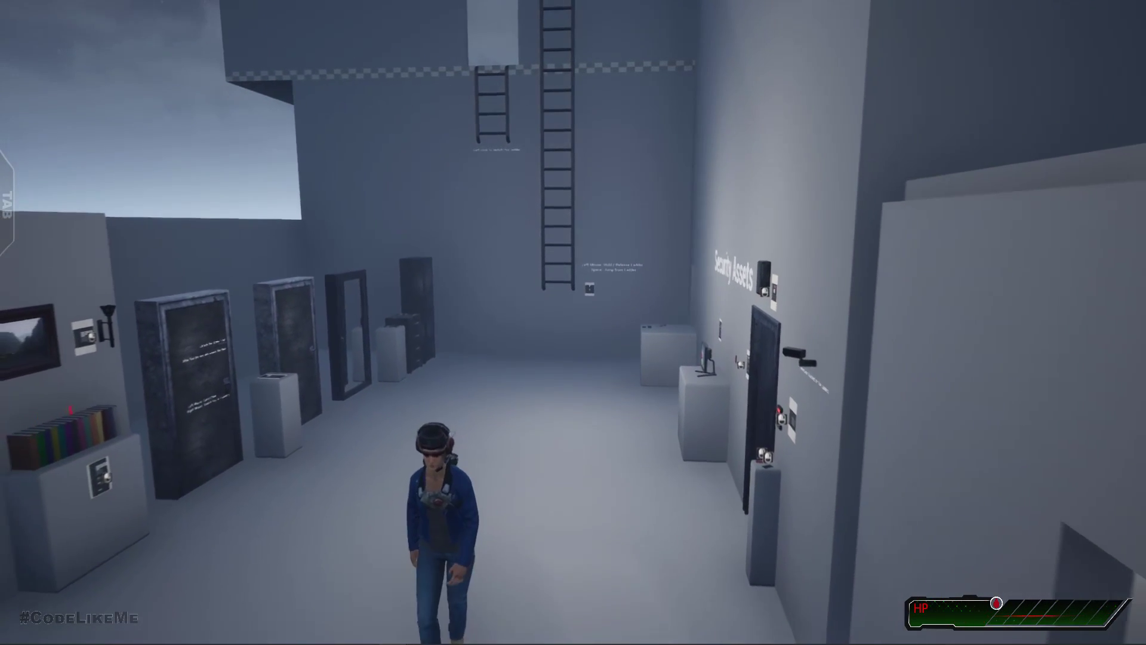
{"action": "key", "text": "w"}
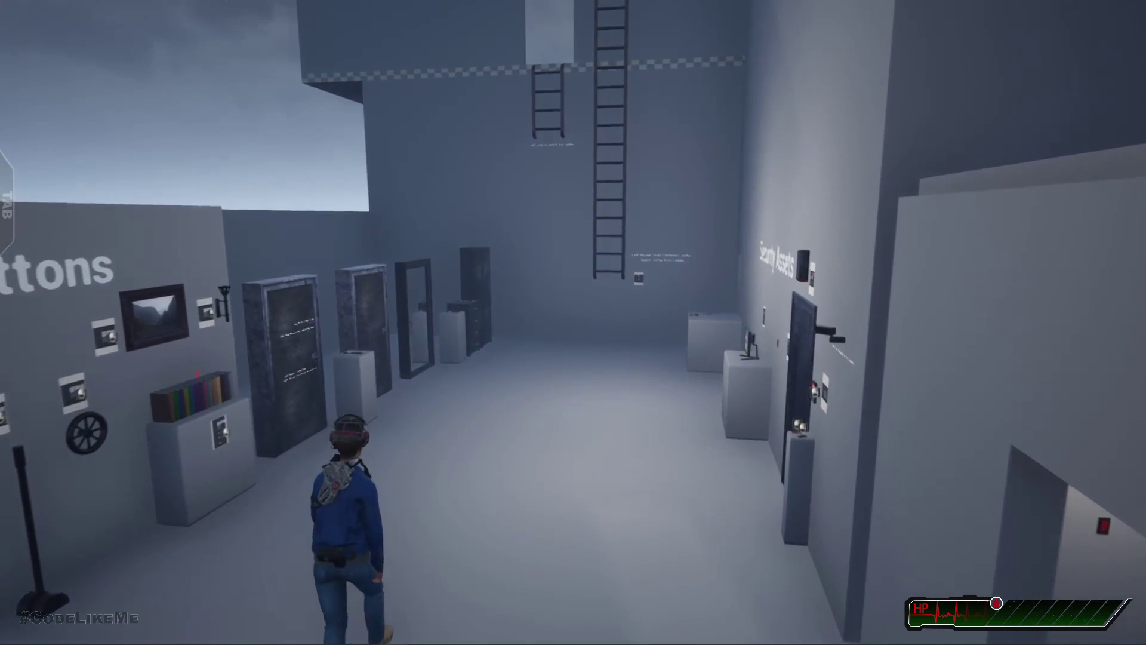
{"action": "key", "text": "w"}
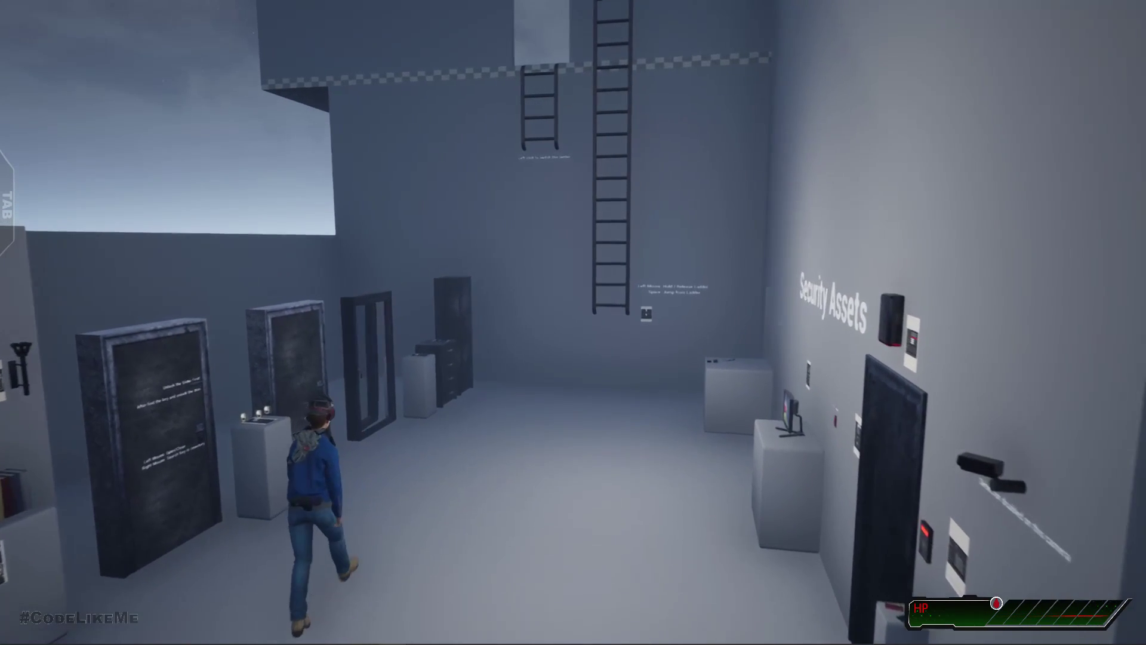
Check the camera movement while walking the character across the hall by the Security Assets wall, and end the play session
{"action": "key", "text": "w"}
{"action": "key", "text": "d"}
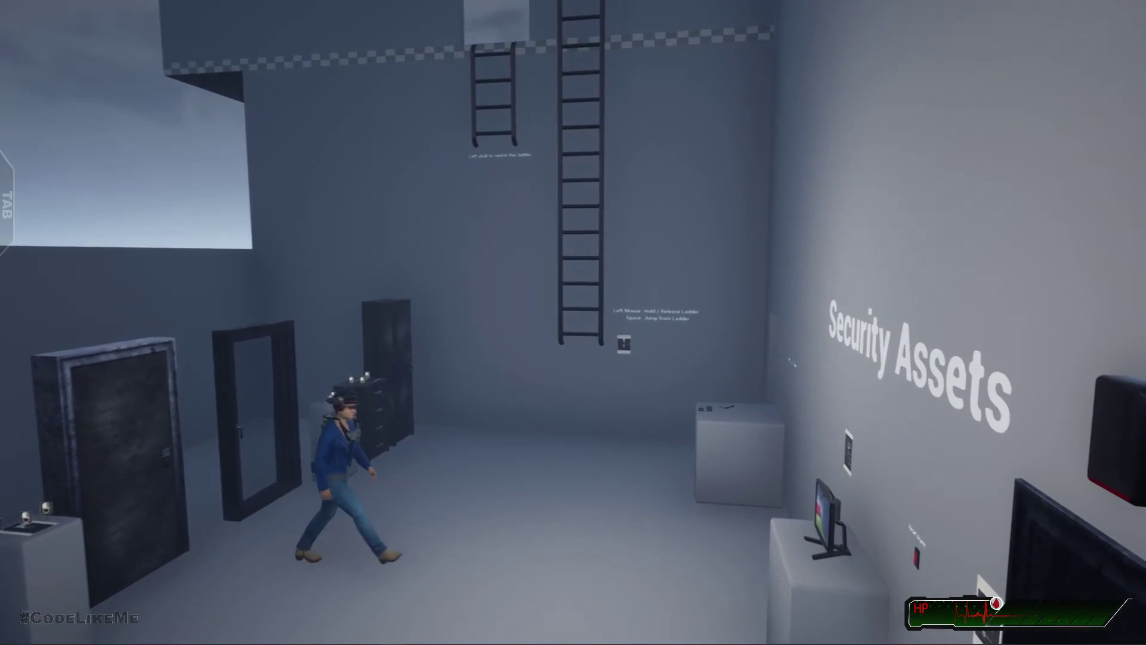
{"action": "key", "text": "s"}
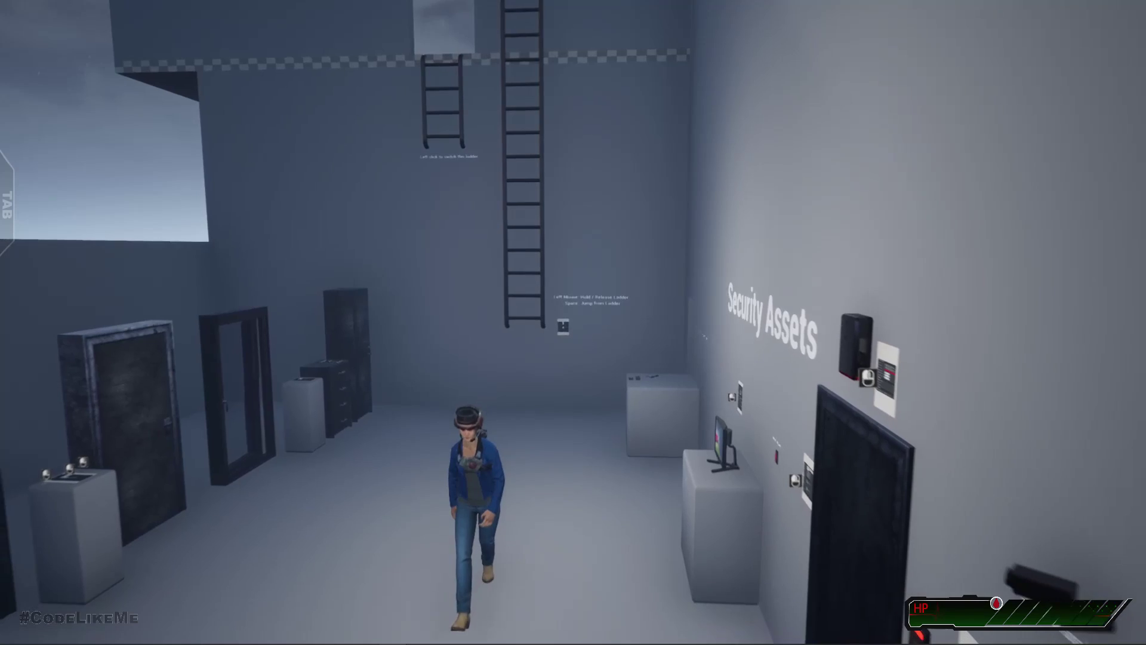
{"action": "key", "text": "a"}
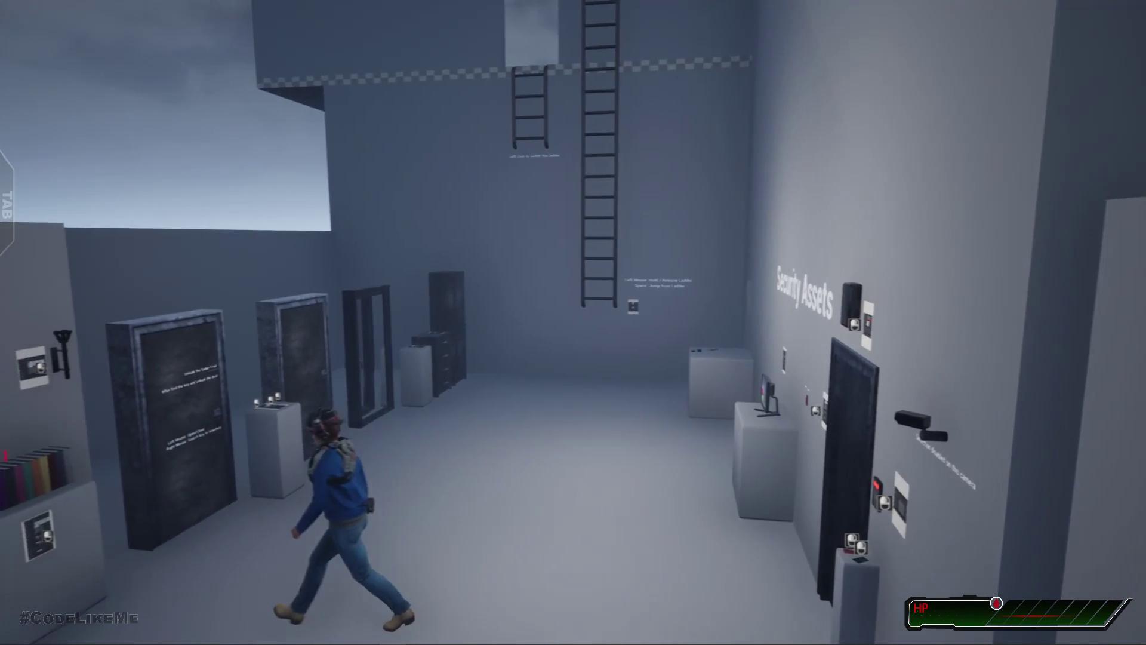
{"action": "key", "text": "s"}
{"action": "key", "text": "d"}
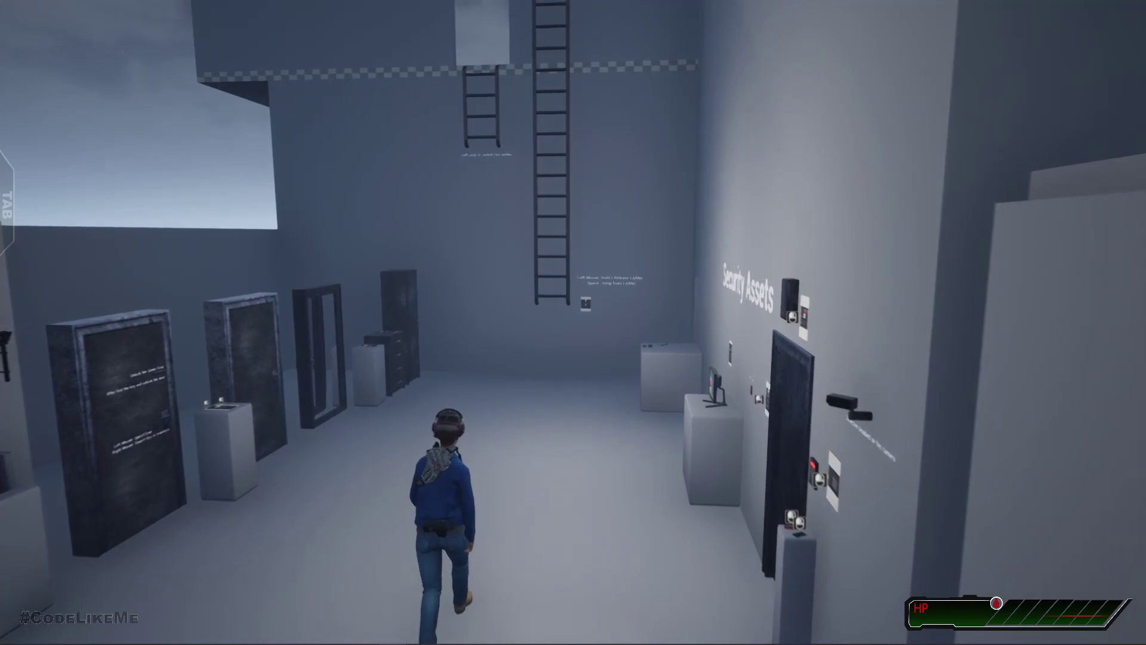
{"action": "key", "text": "d"}
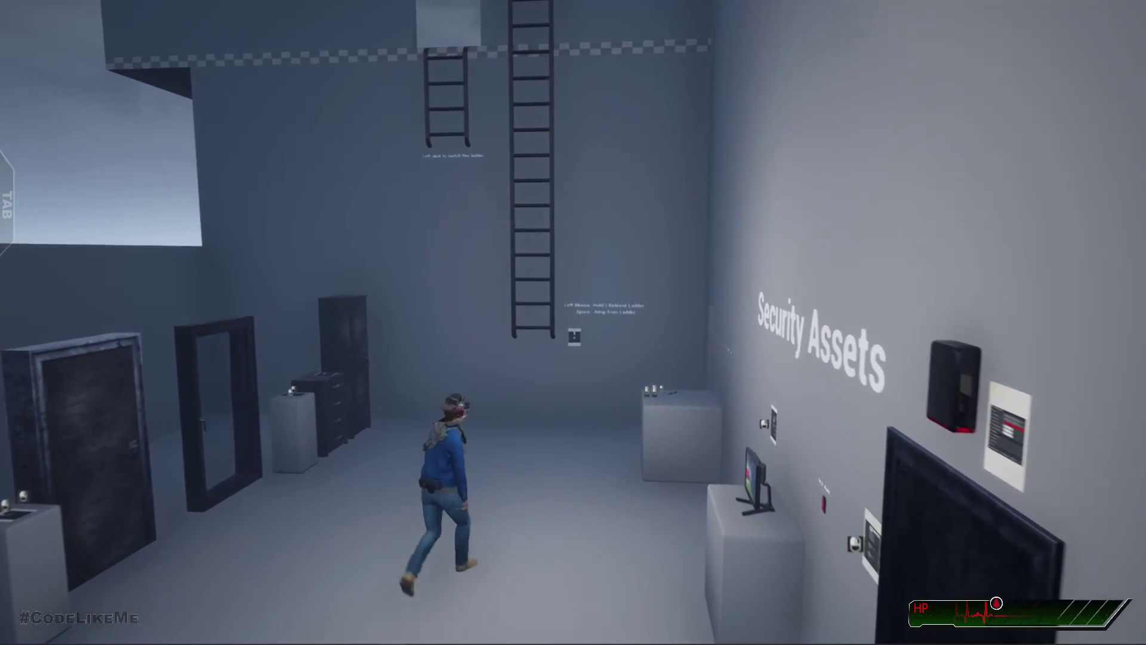
{"action": "key", "text": "s"}
{"action": "key", "text": "Escape"}
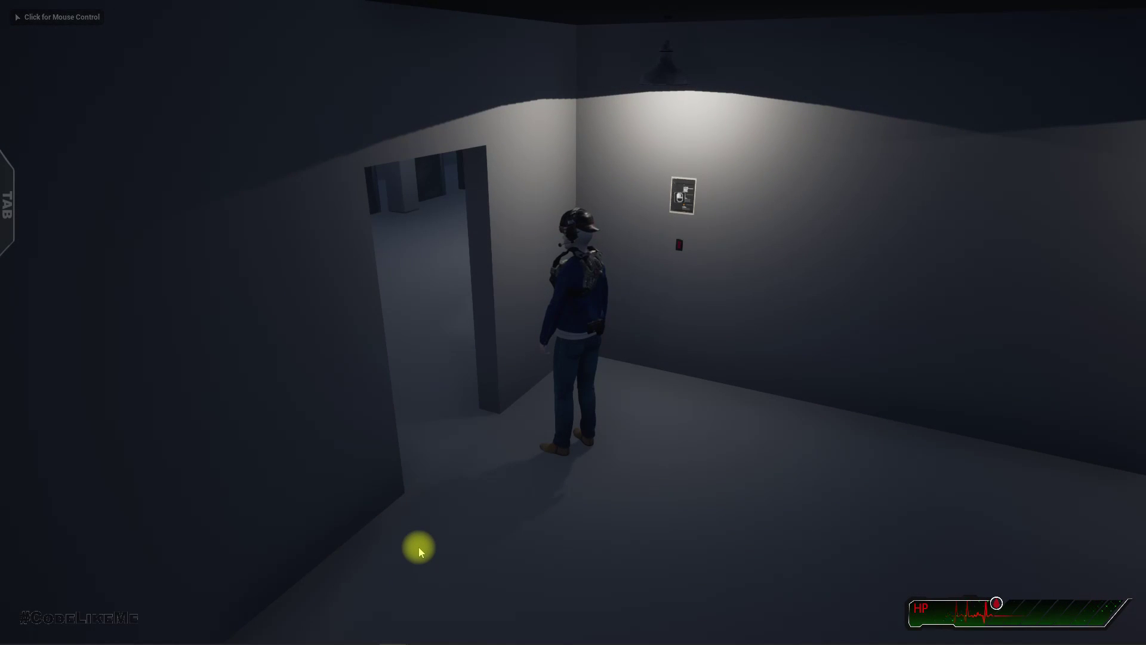
Move the character around the dark room in a new play session and walk it out into the hall
{"action": "key", "text": "a"}
{"action": "key", "text": "a"}
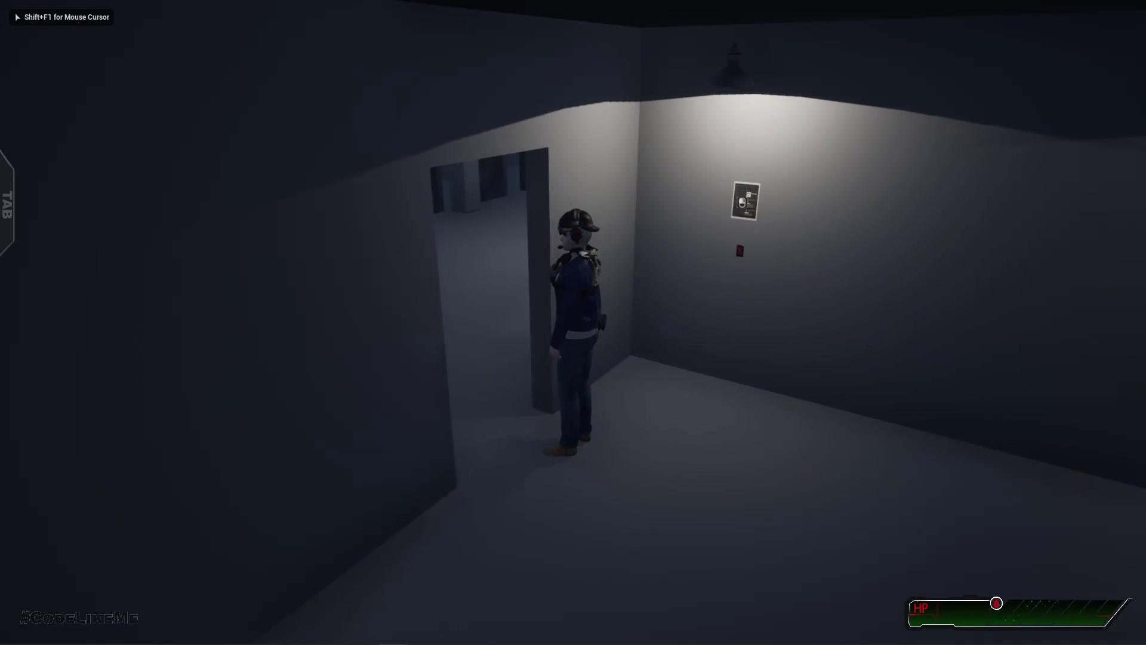
{"action": "key", "text": "s"}
{"action": "key", "text": "d"}
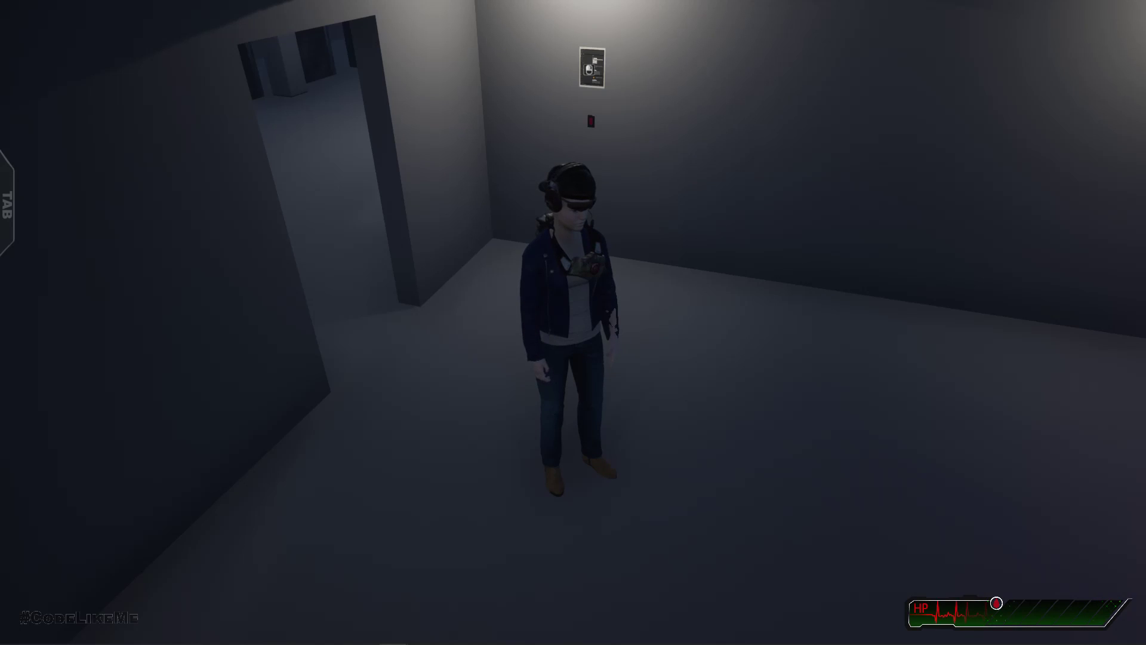
{"action": "key", "text": "w"}
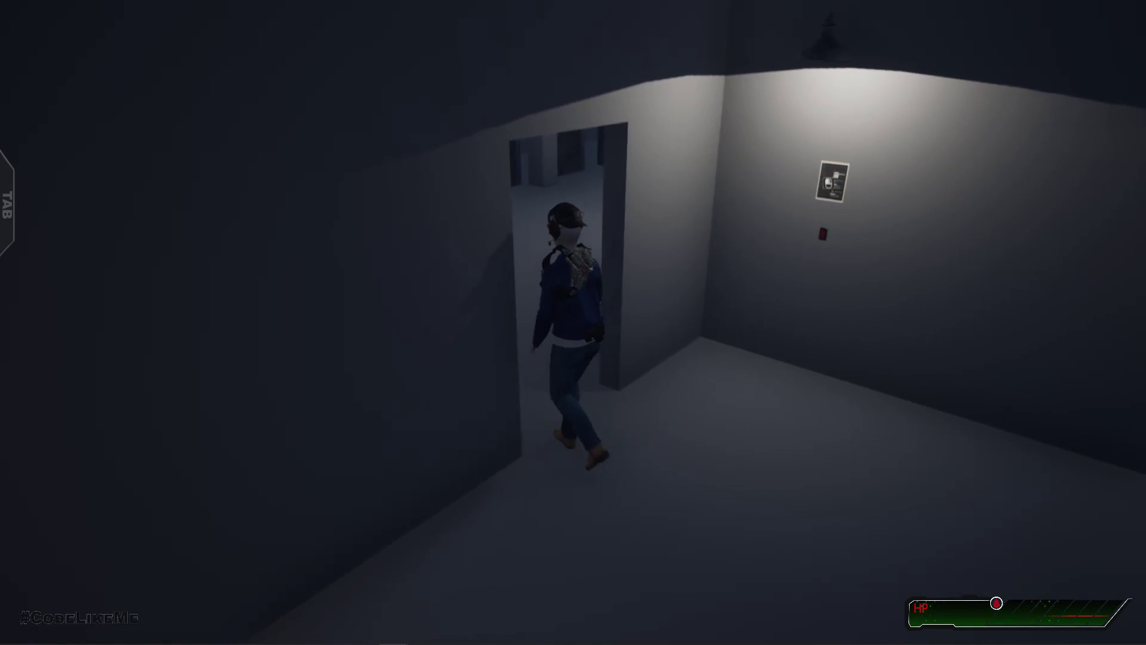
{"action": "key", "text": "a"}
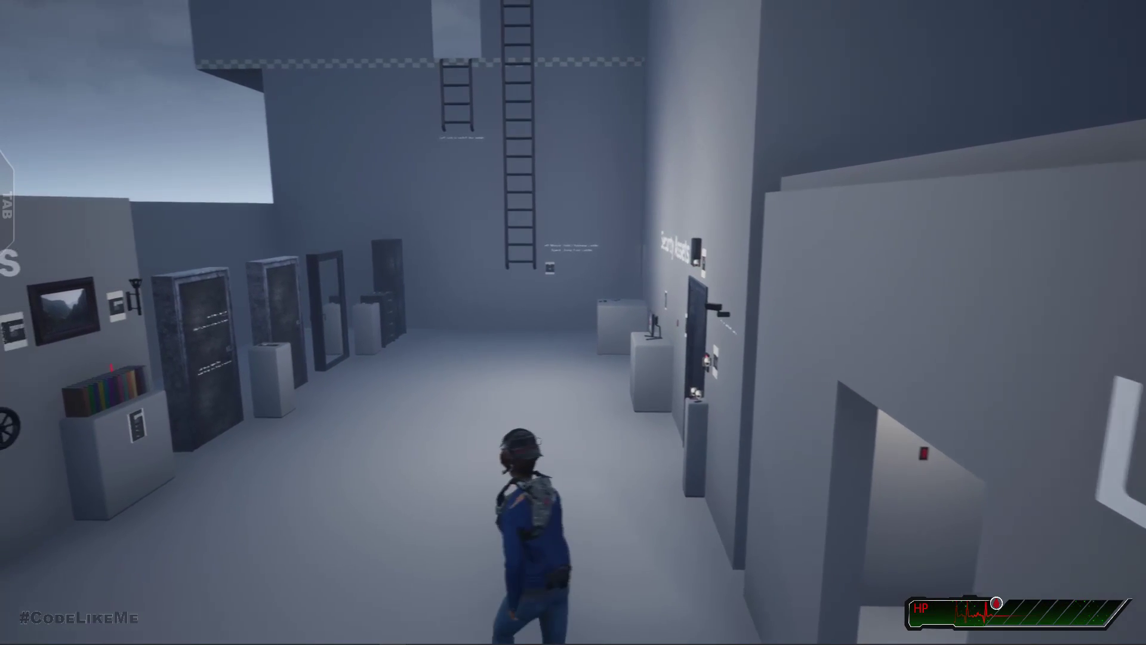
{"action": "key", "text": "w"}
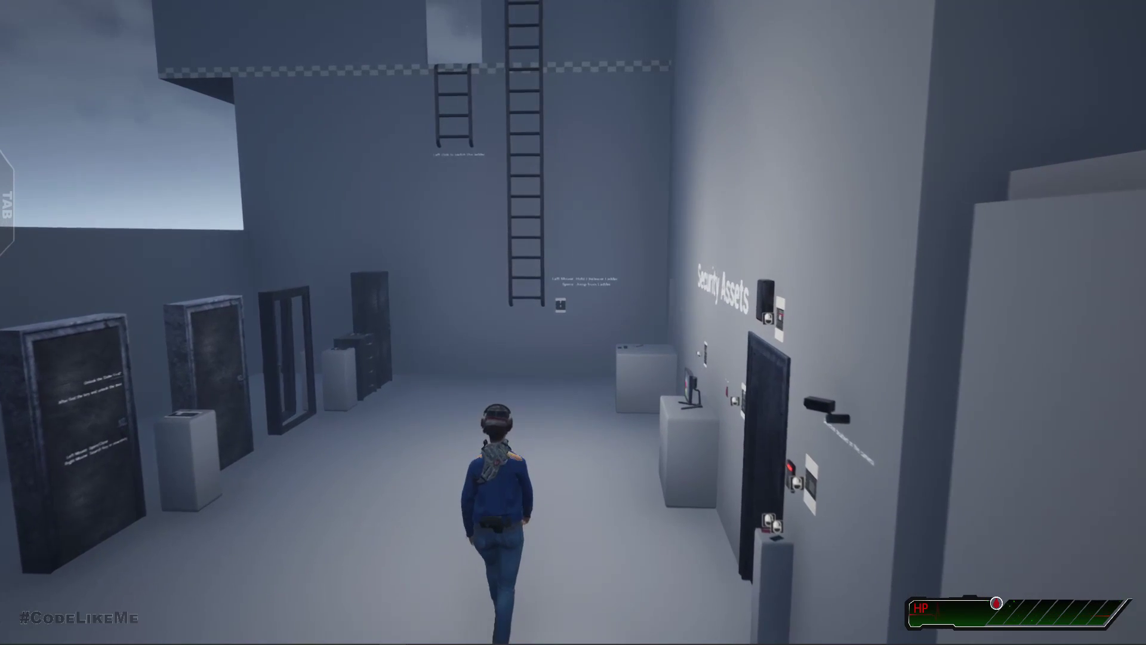
Walk the character toward and away from the camera beside the hall doors, end the play session and exit full screen
{"action": "key", "text": "a"}
{"action": "key", "text": "s"}
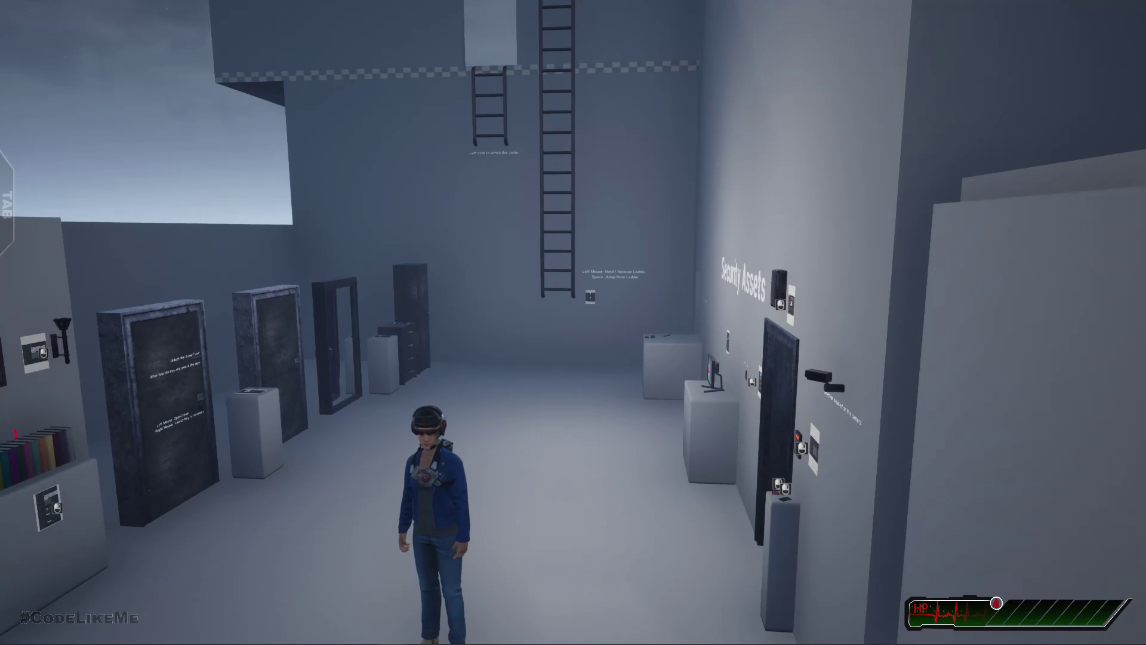
{"action": "key", "text": "w"}
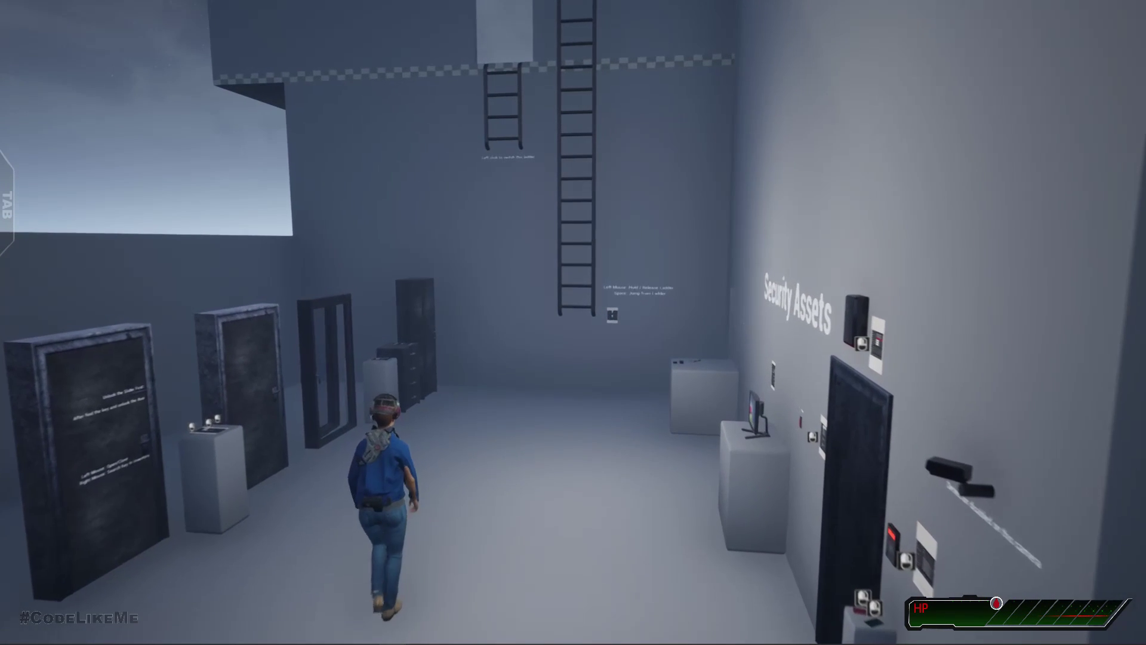
{"action": "key", "text": "a"}
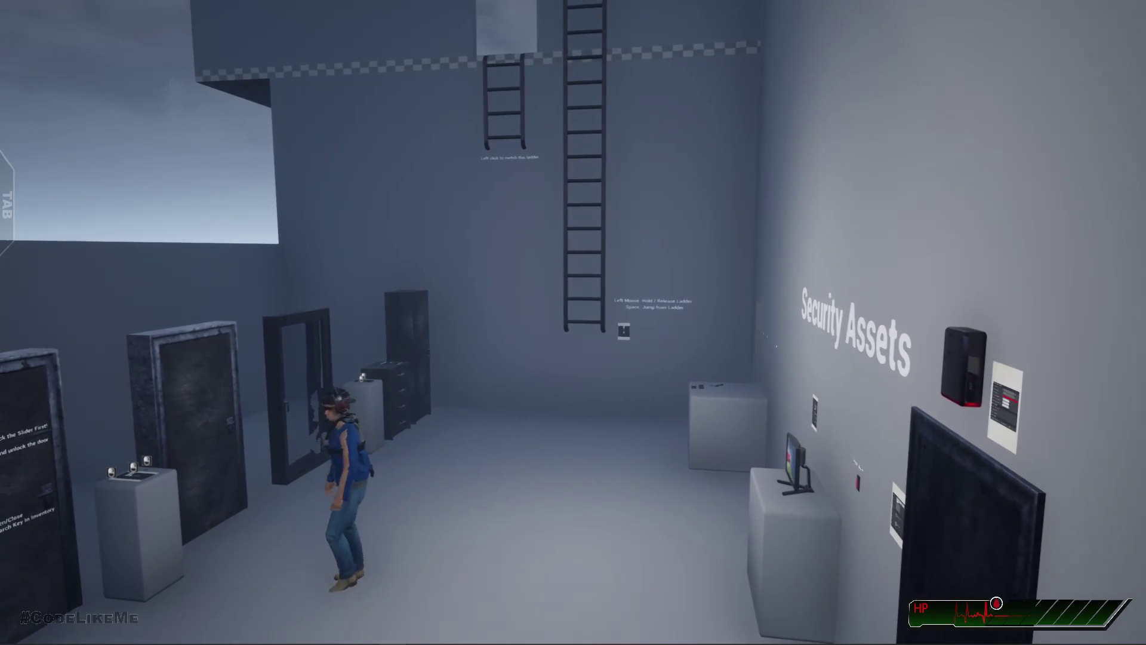
{"action": "key", "text": "s"}
{"action": "key", "text": "s"}
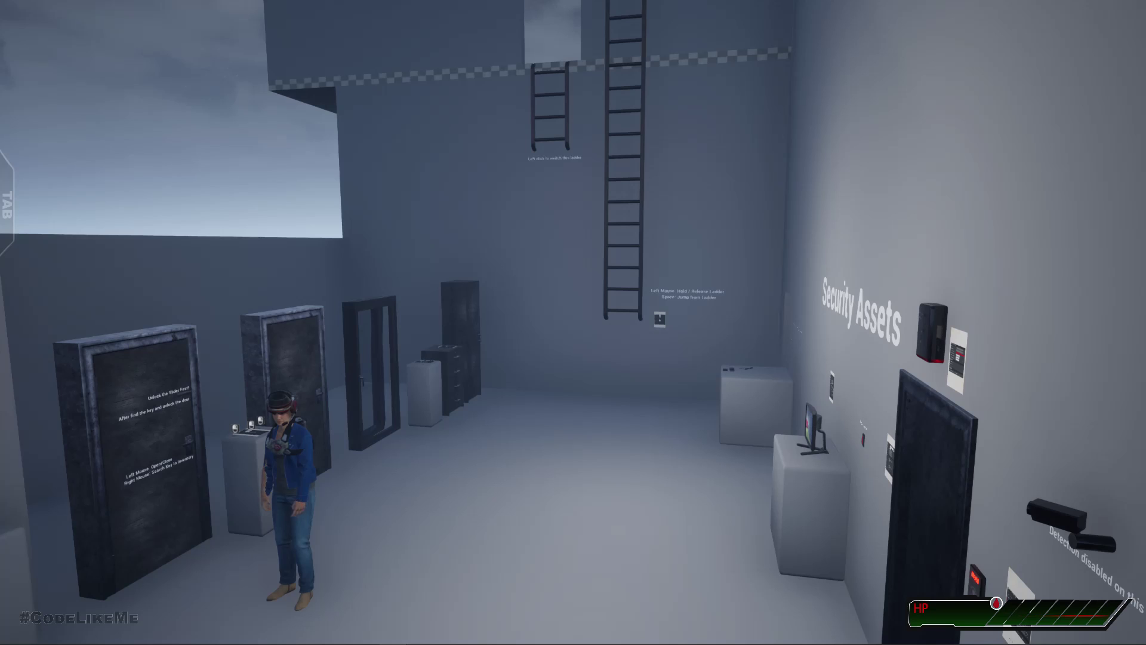
{"action": "key", "text": "w"}
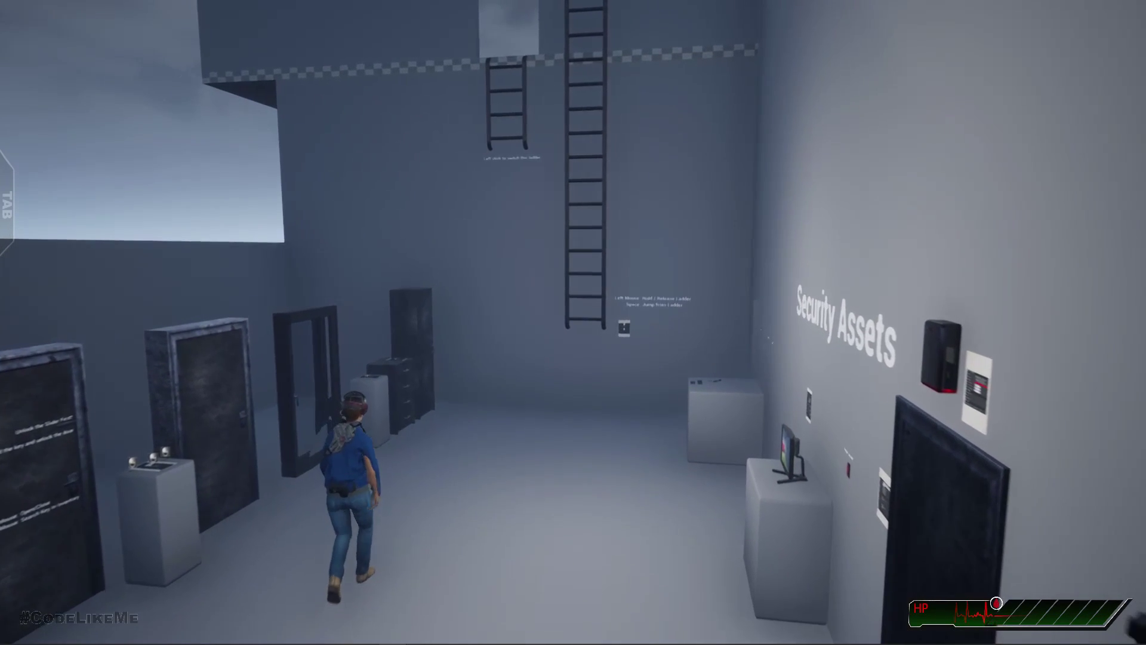
{"action": "key", "text": "s"}
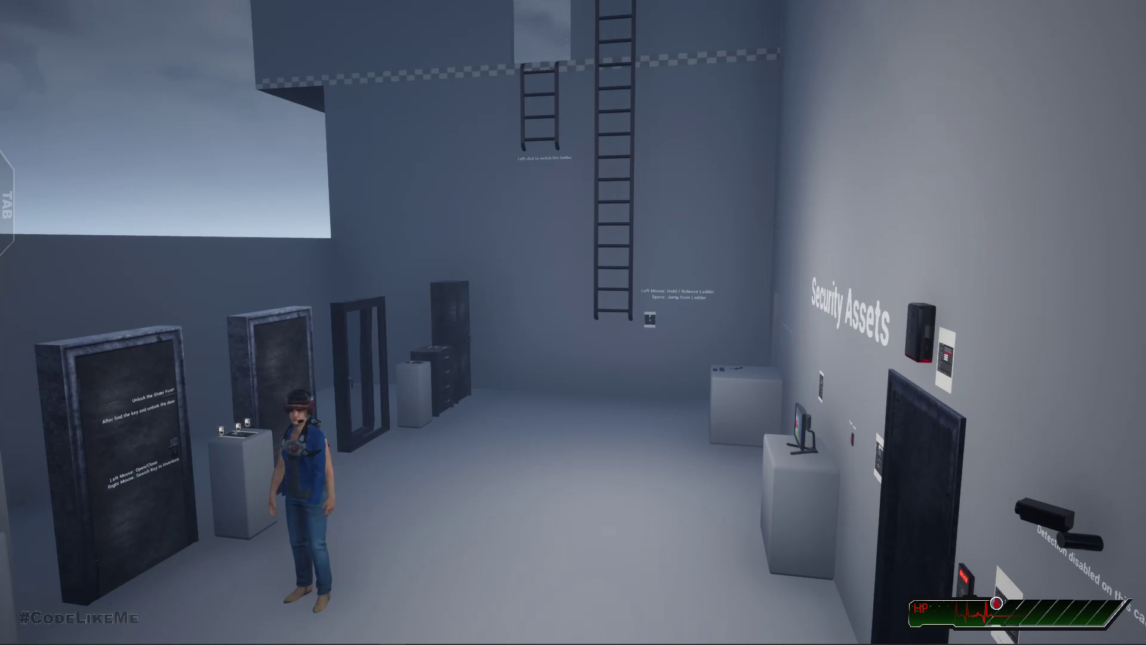
{"action": "key", "text": "Escape"}
{"action": "key", "text": "F11"}
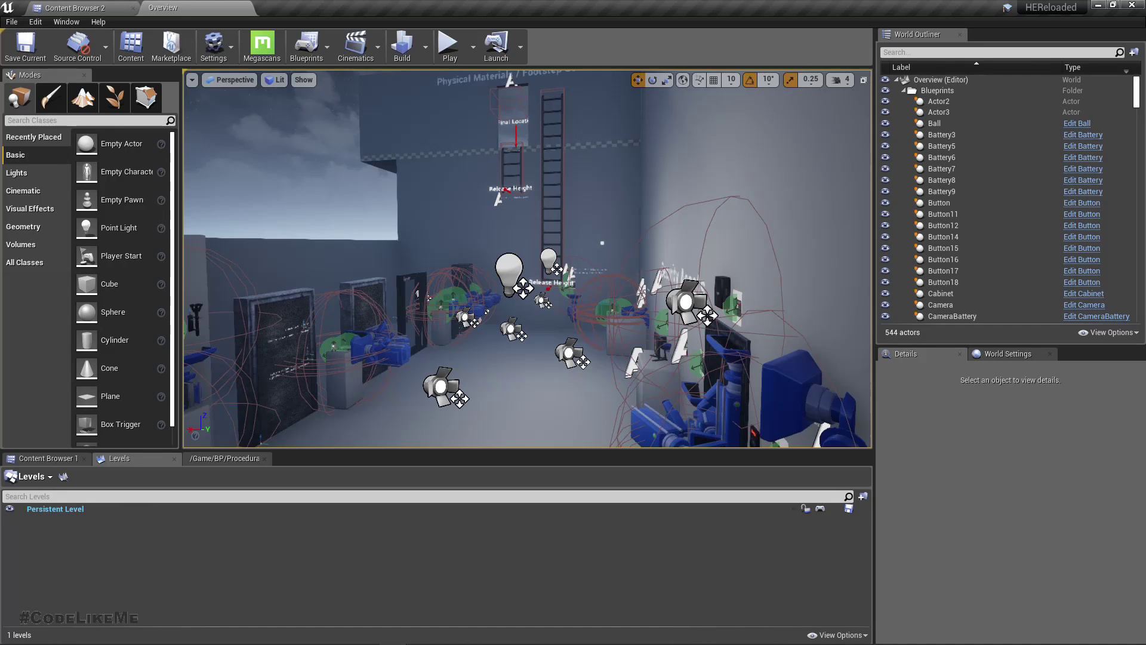
Select the player character standing in the doorway of the Light Assets room in the level
{"action": "right_click_drag", "start_coordinate": [619, 343], "coordinate": [664, 369]}
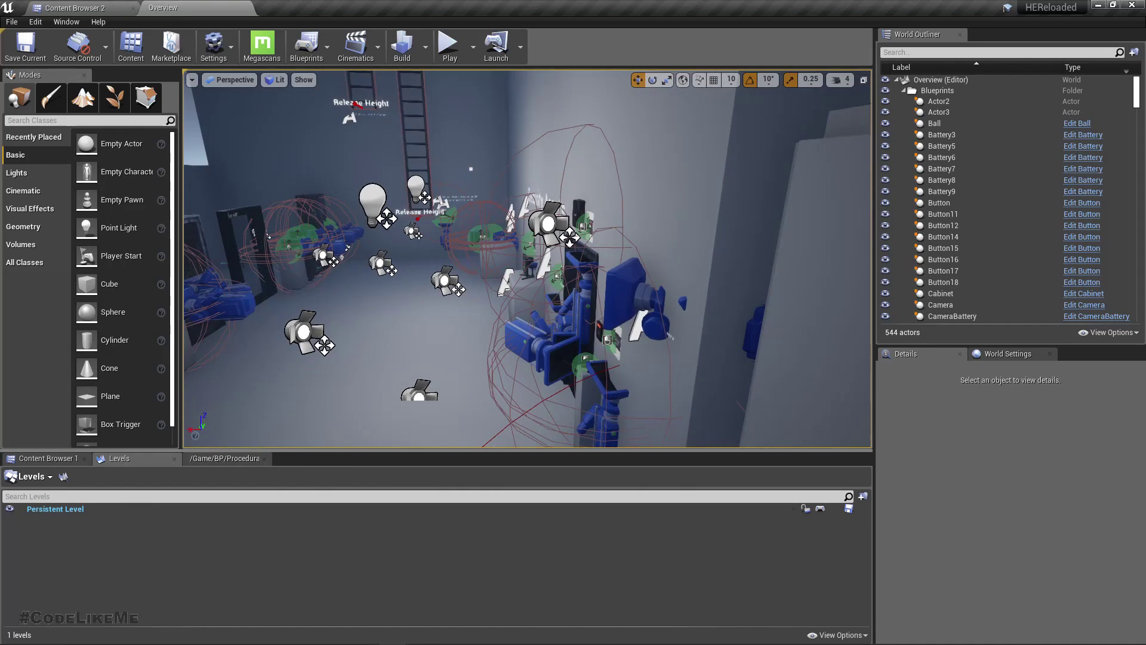
{"action": "key", "text": "w"}
{"action": "right_click_drag", "start_coordinate": [542, 332], "coordinate": [568, 334]}
{"action": "key", "text": "s"}
{"action": "key", "text": "w"}
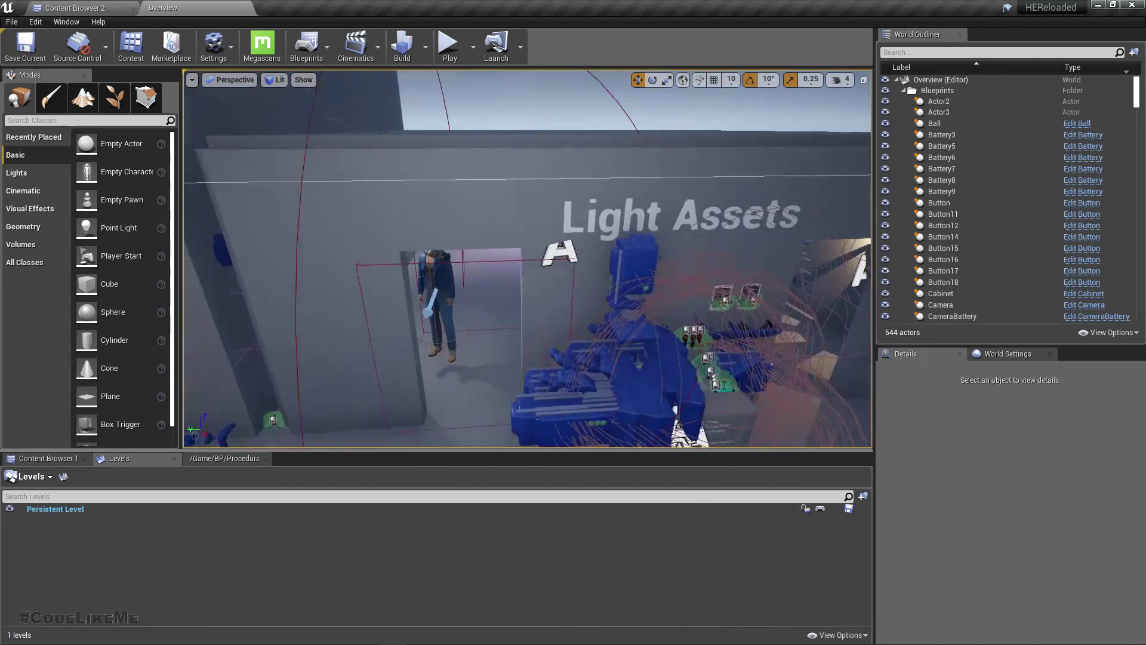
{"action": "right_click_drag", "start_coordinate": [476, 301], "coordinate": [495, 302]}
{"action": "left_click", "coordinate": [423, 271]}
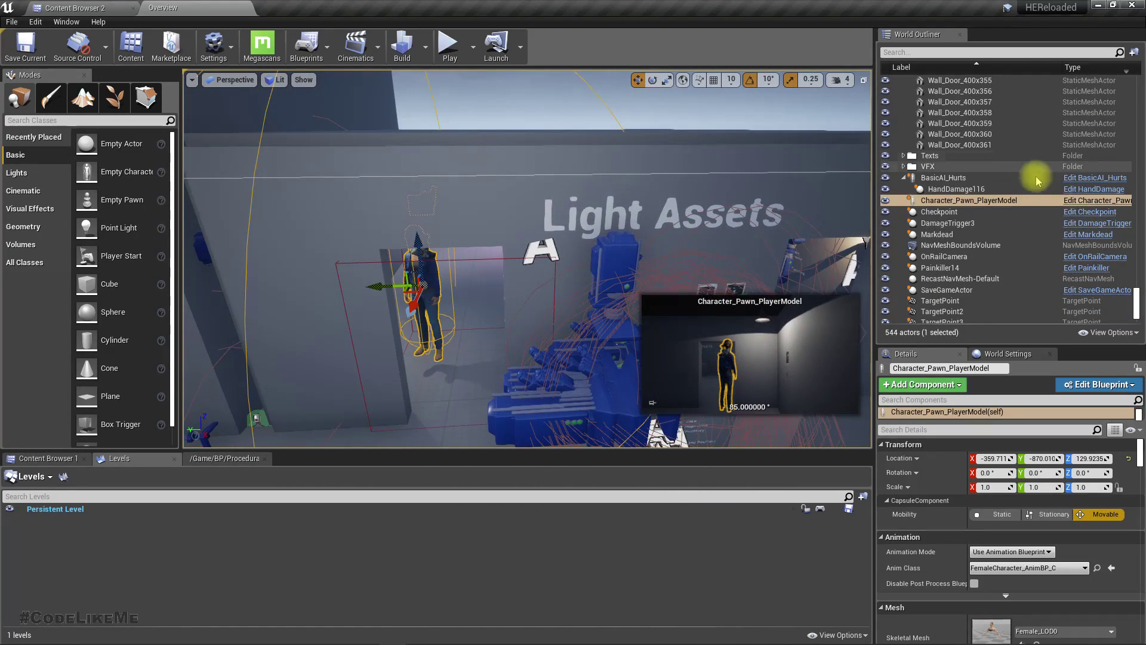
Open the Character_Pawn_PlayerModel blueprint and inspect the settings of its Mesh, ARHolsterBelts and PrimaryWeaponMesh components
{"action": "left_click", "coordinate": [1081, 200]}
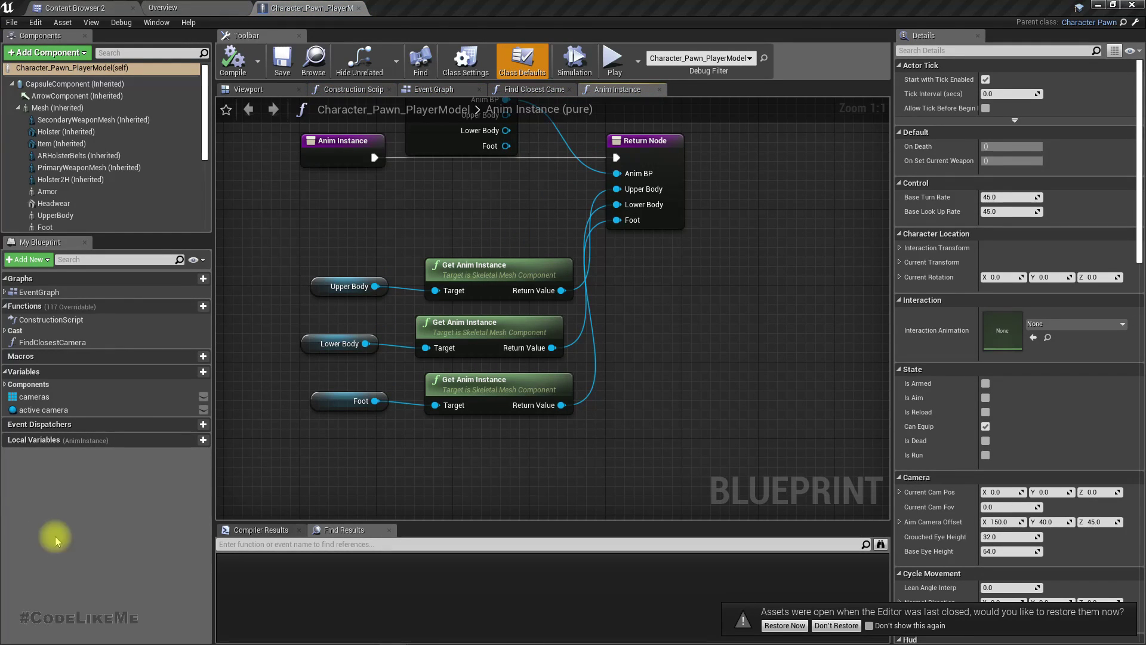
{"action": "left_click", "coordinate": [57, 107]}
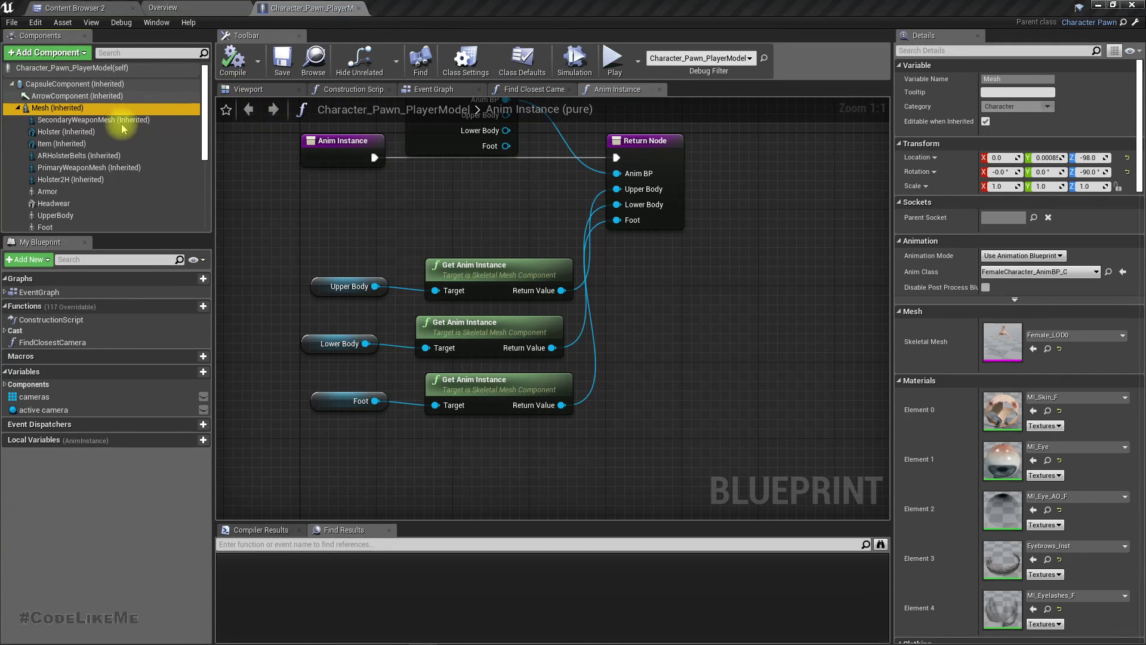
{"action": "left_click", "coordinate": [72, 120]}
{"action": "left_click", "coordinate": [57, 108]}
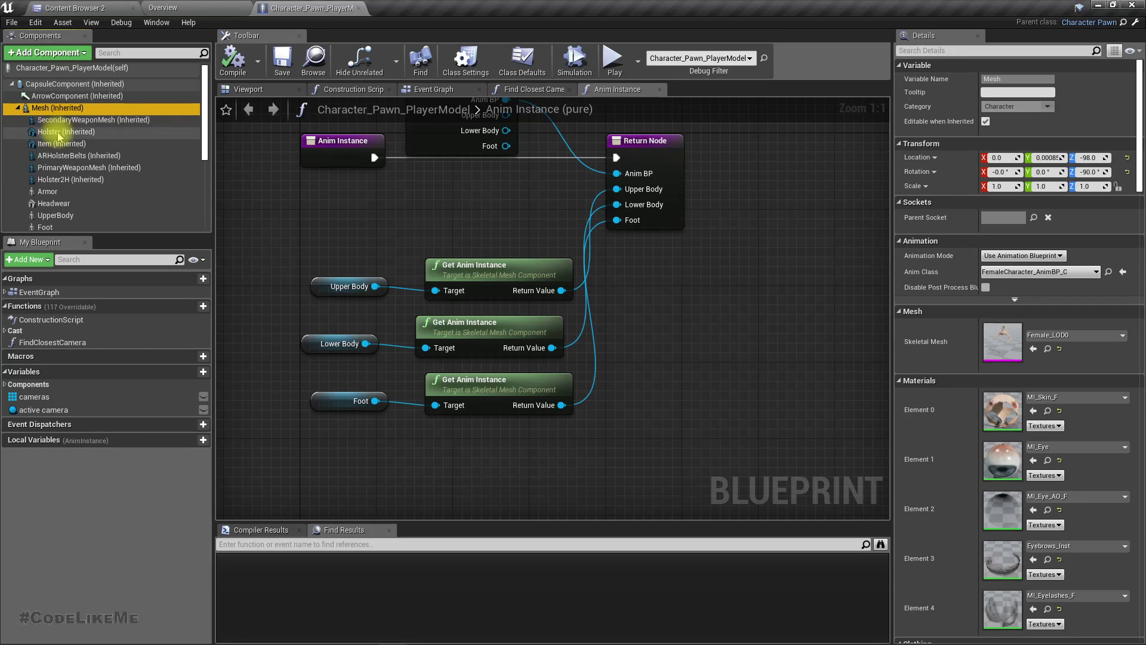
{"action": "left_click", "coordinate": [60, 157]}
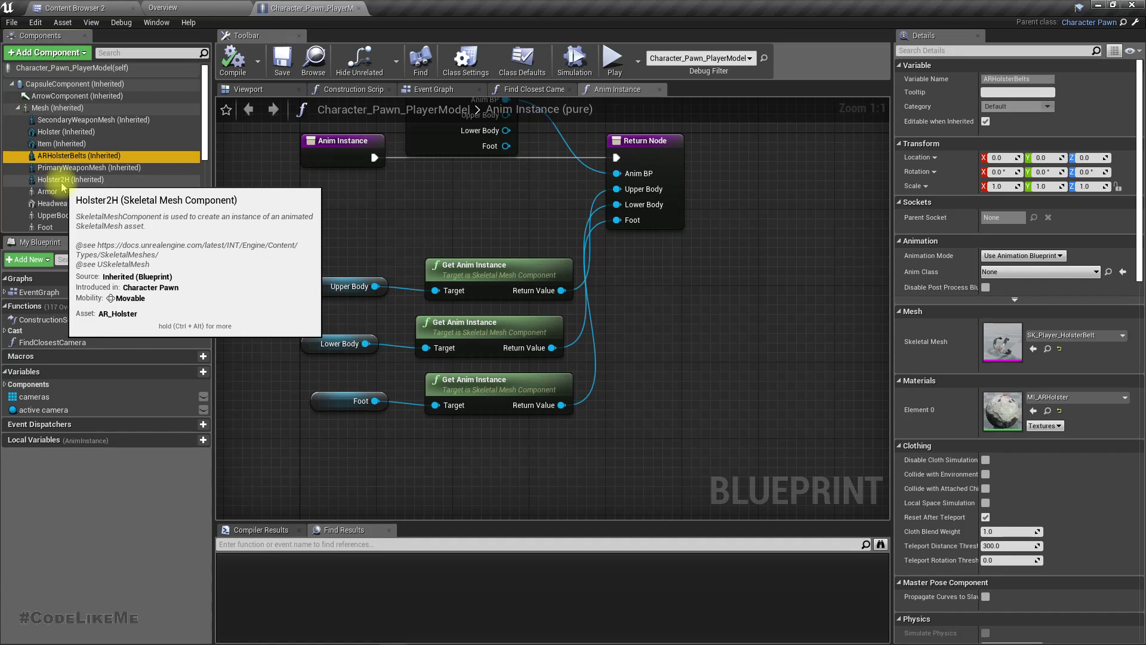
{"action": "left_click", "coordinate": [69, 167]}
{"action": "scroll", "coordinate": [71, 194], "scroll_direction": "down", "scroll_amount": 2}
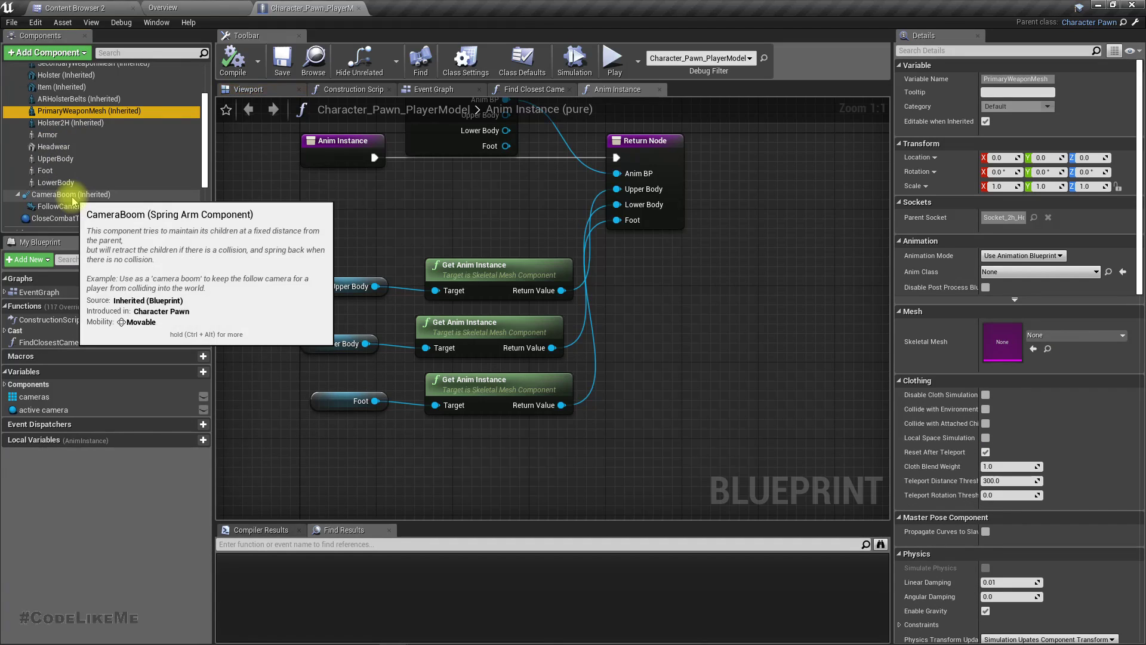
Examine the animation settings of the UpperBody, Foot and LowerBody components and select them together with the Mesh component
{"action": "left_click", "coordinate": [51, 158]}
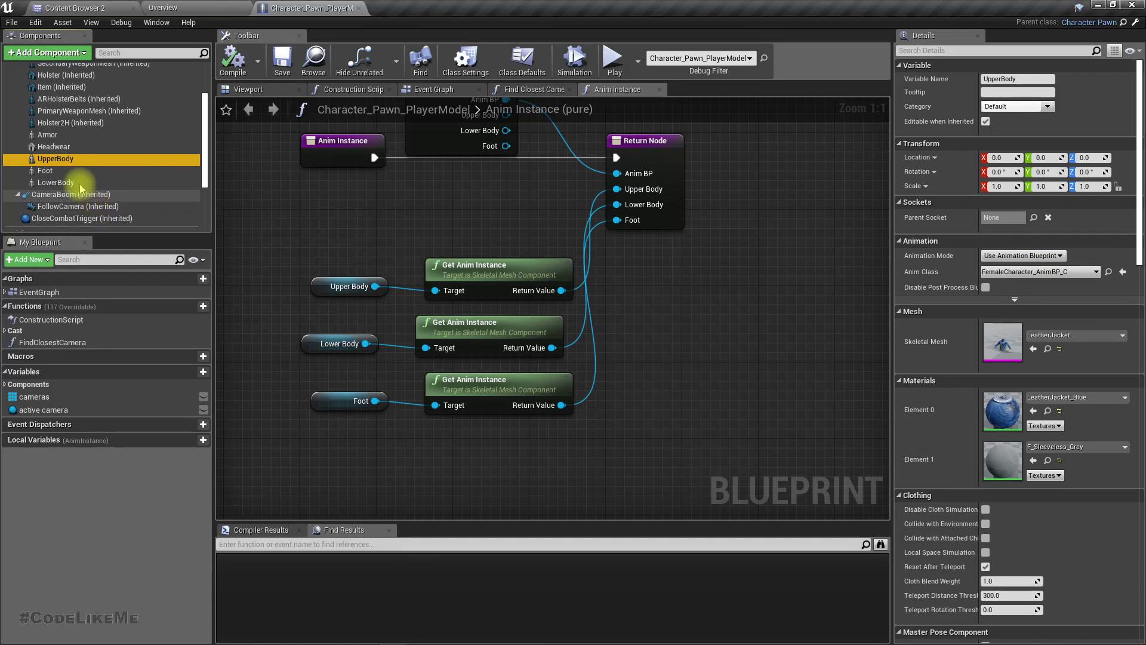
{"action": "left_click", "coordinate": [45, 171], "text": "ctrl"}
{"action": "left_click", "coordinate": [55, 182], "text": "ctrl"}
{"action": "scroll", "coordinate": [65, 132], "scroll_direction": "up", "scroll_amount": 3}
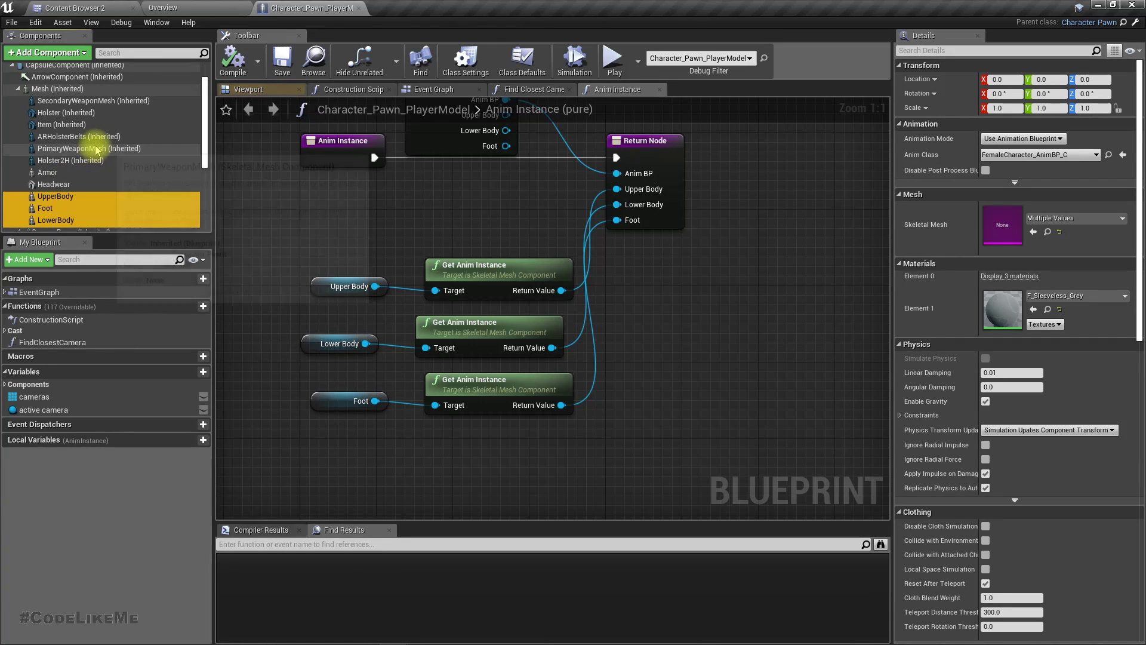
{"action": "left_click", "coordinate": [68, 89], "text": "ctrl"}
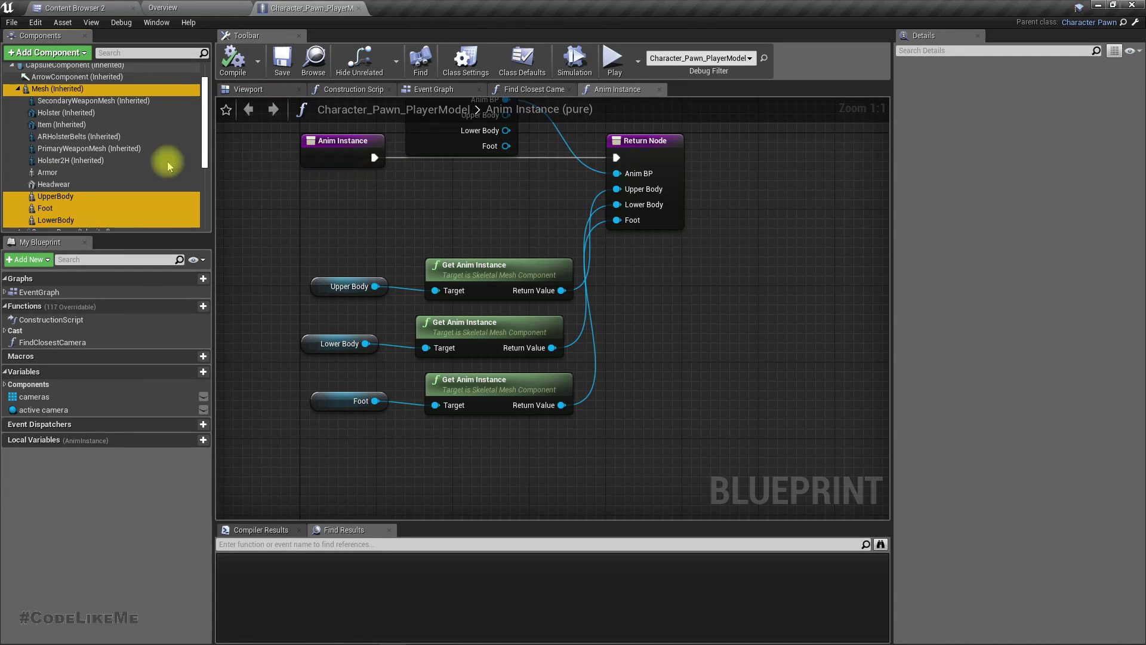
Clear the Anim Class of the inherited Mesh component by setting it to None
{"action": "left_click", "coordinate": [98, 90]}
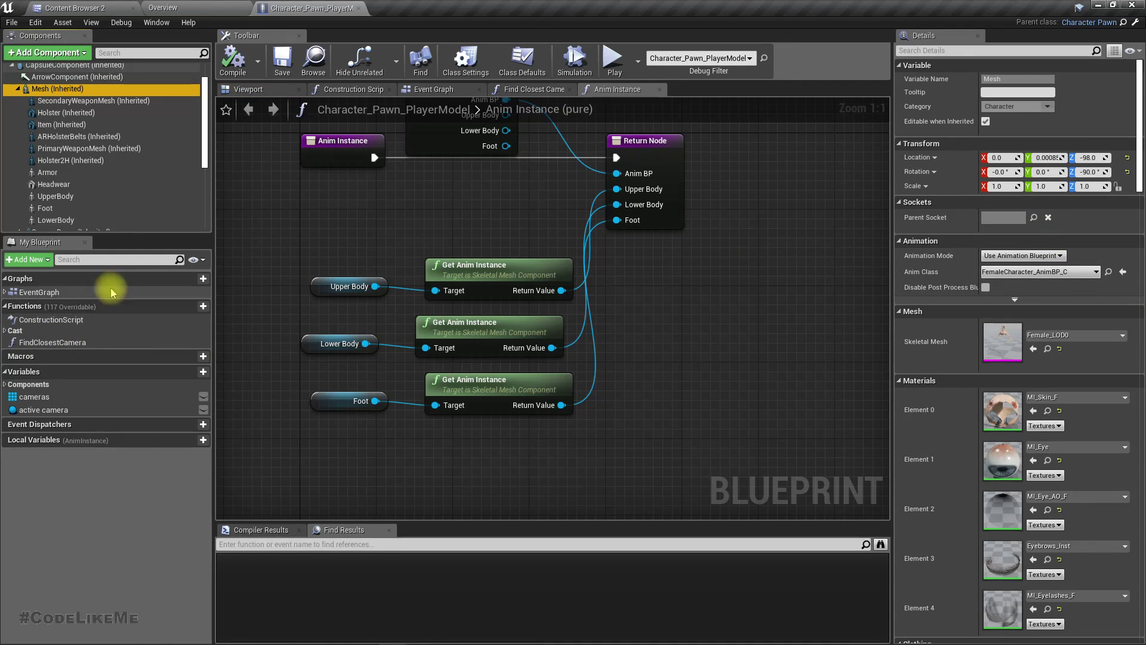
{"action": "left_click", "coordinate": [1089, 278]}
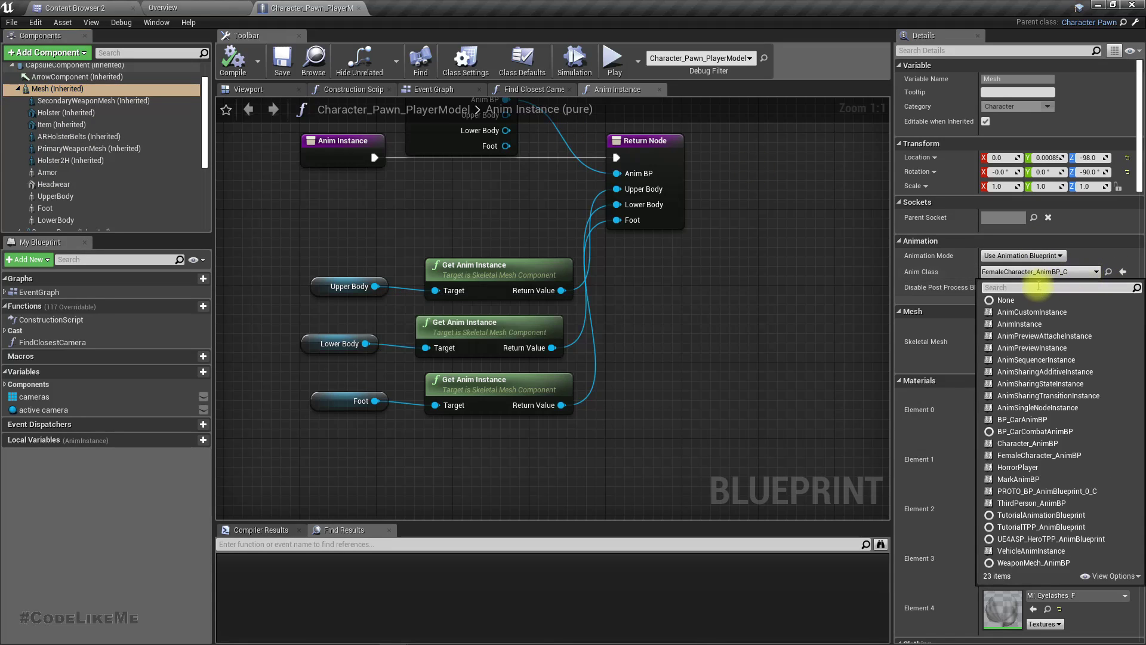
{"action": "left_click", "coordinate": [1015, 289]}
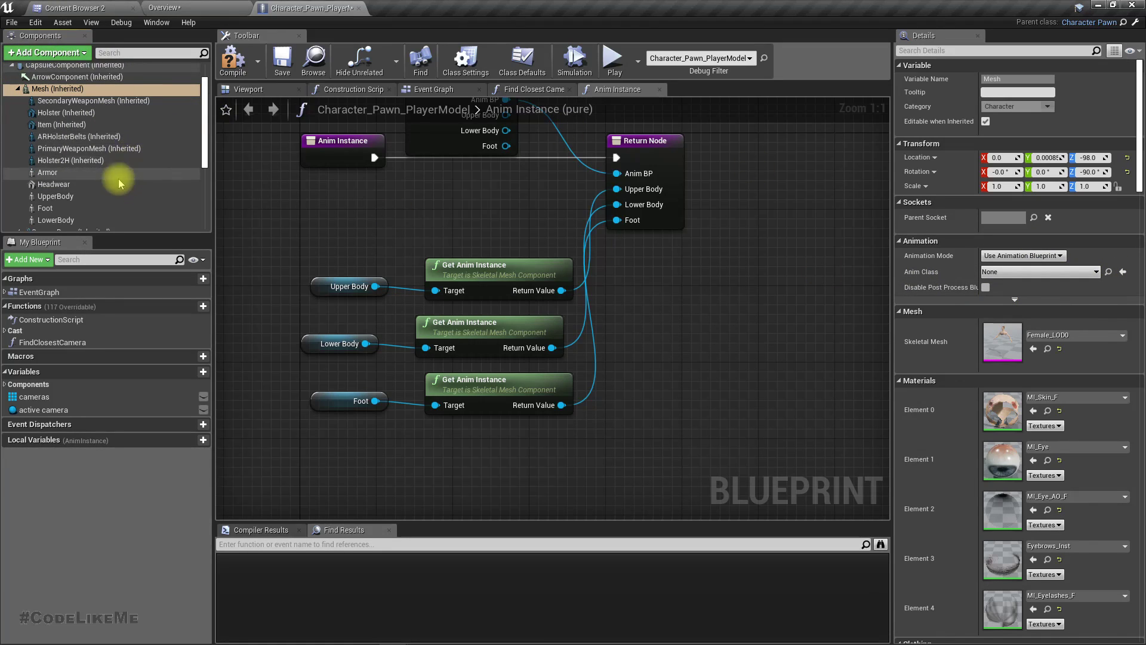
Set the animation mode of UpperBody, Foot and LowerBody to Use Animation Asset and compile the blueprint
{"action": "left_click", "coordinate": [83, 196]}
{"action": "scroll", "coordinate": [84, 200], "scroll_direction": "down", "scroll_amount": 1}
{"action": "left_click", "coordinate": [83, 202], "text": "shift"}
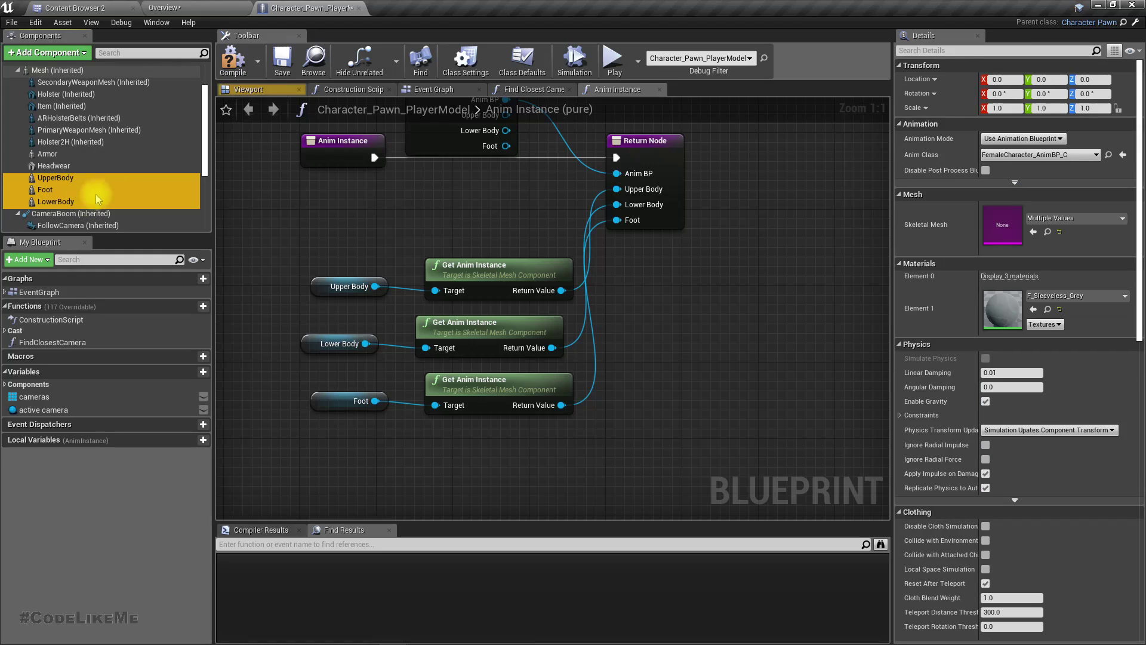
{"action": "left_click", "coordinate": [1057, 138]}
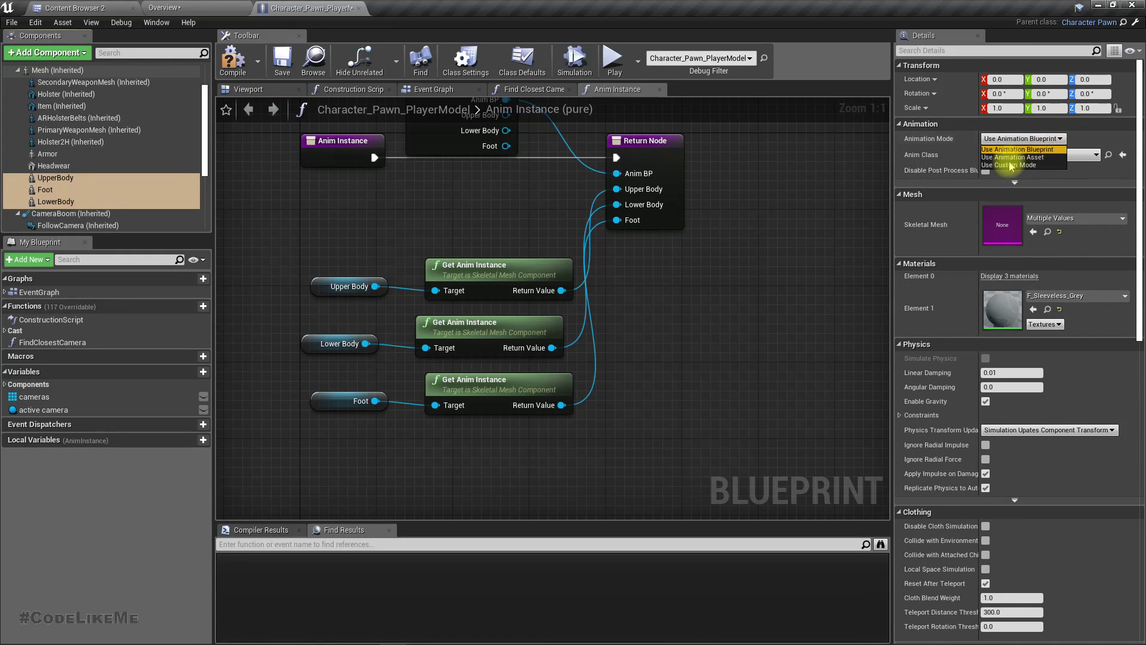
{"action": "left_click", "coordinate": [1009, 160]}
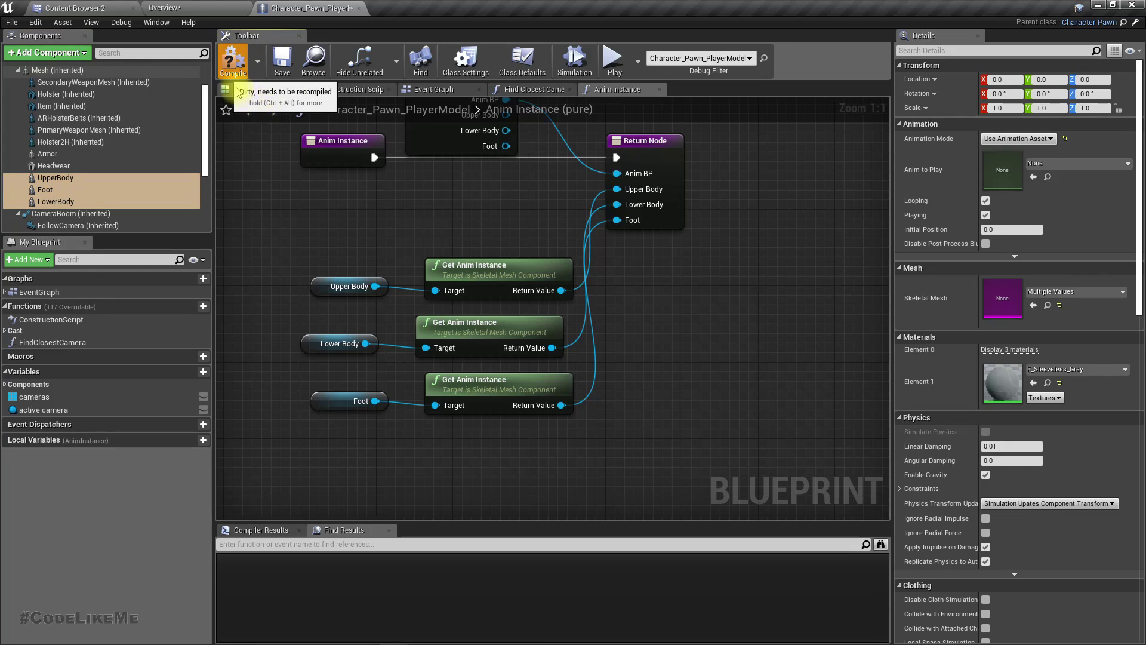
{"action": "left_click", "coordinate": [233, 60]}
Play the Overview level and walk the character out of the dark room into the hall
{"action": "left_click", "coordinate": [162, 8]}
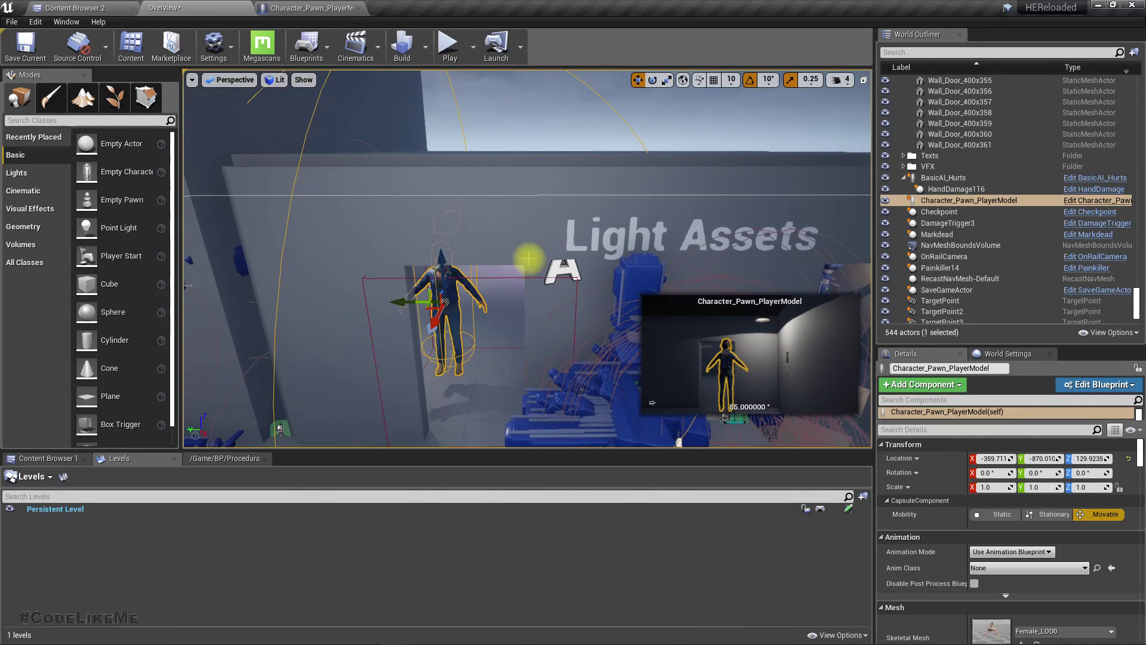
{"action": "key", "text": "alt+p"}
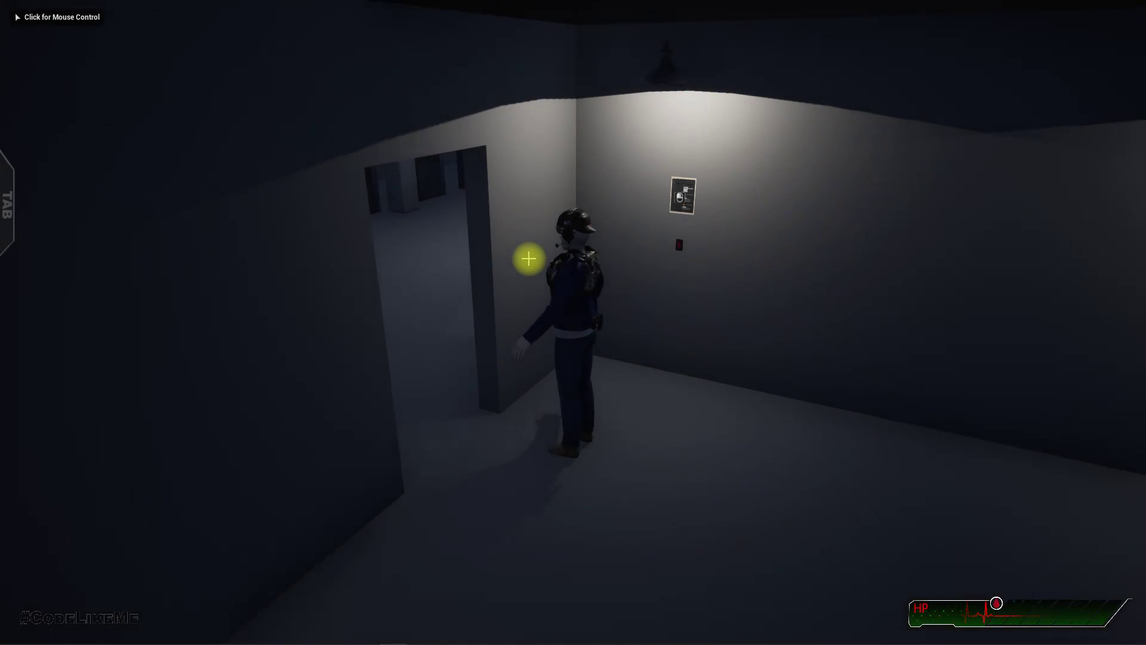
{"action": "left_click", "coordinate": [529, 258]}
{"action": "key", "text": "w"}
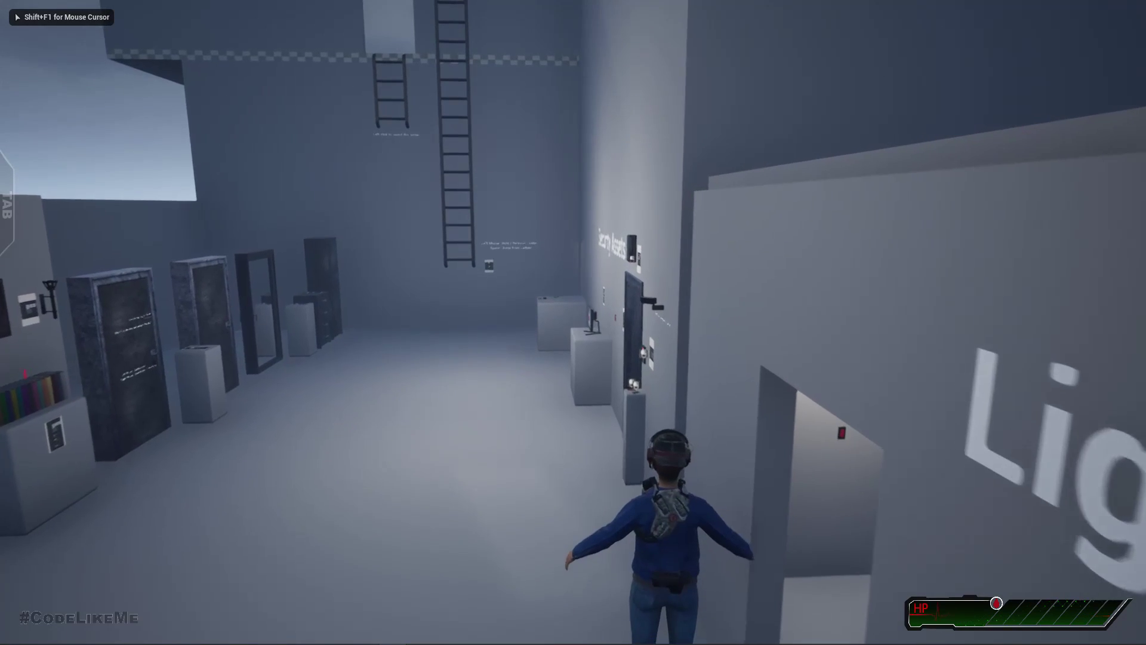
{"action": "key", "text": "a"}
{"action": "key", "text": "w"}
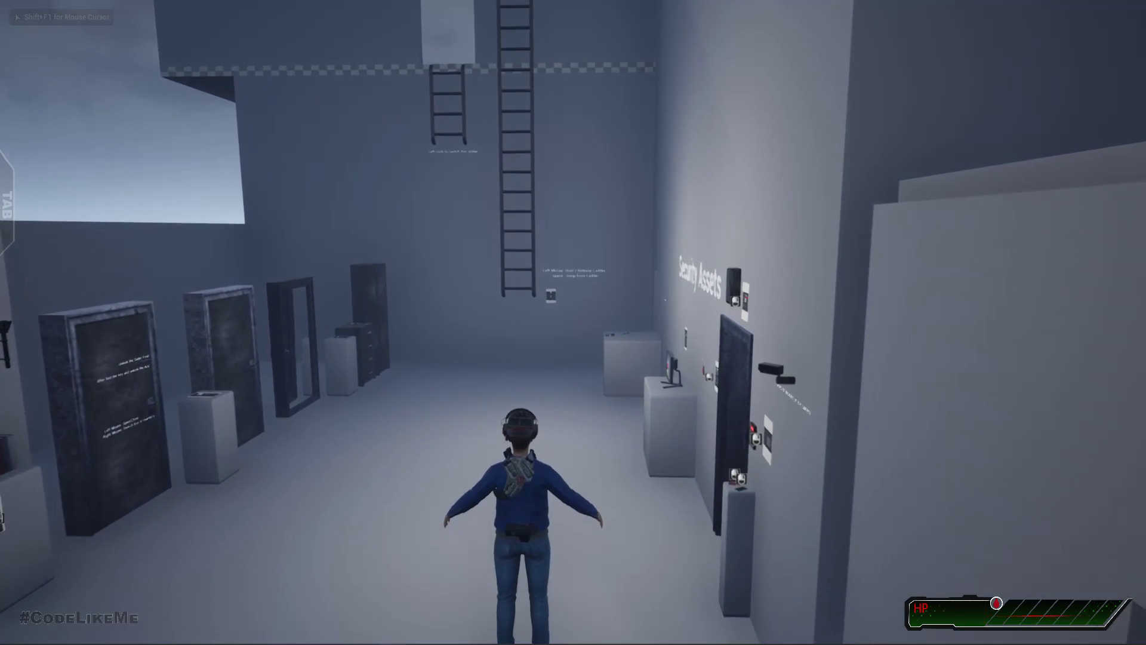
Move the character back and sideways in the hall, end the play session and exit full screen
{"action": "key", "text": "s"}
{"action": "key", "text": "a"}
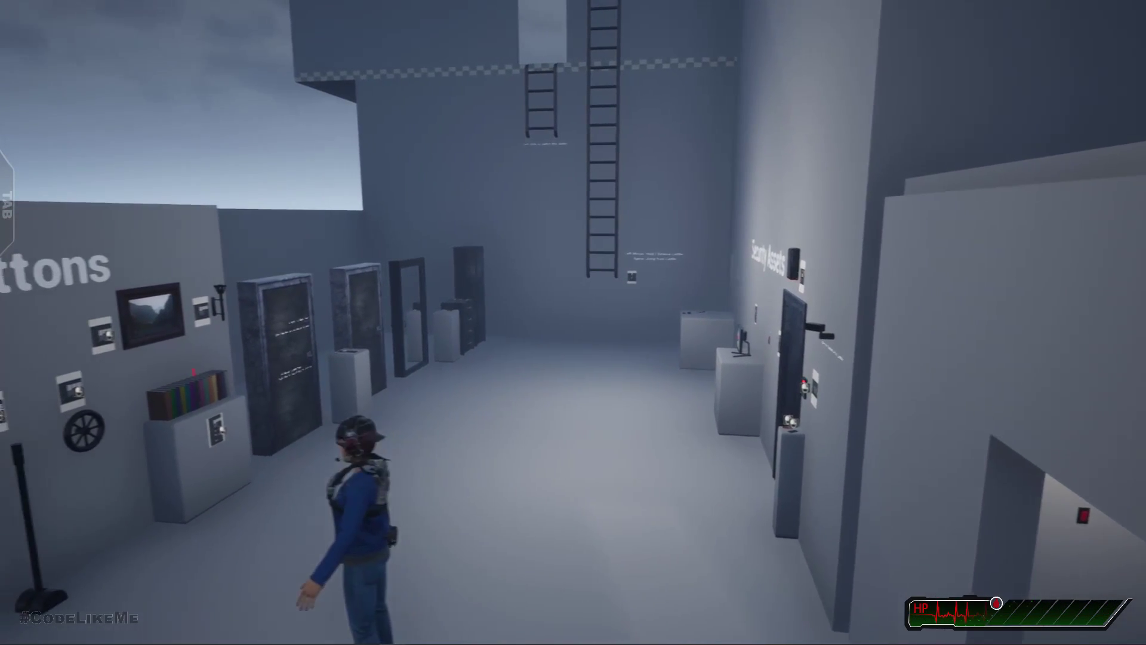
{"action": "key", "text": "d"}
{"action": "key", "text": "Escape"}
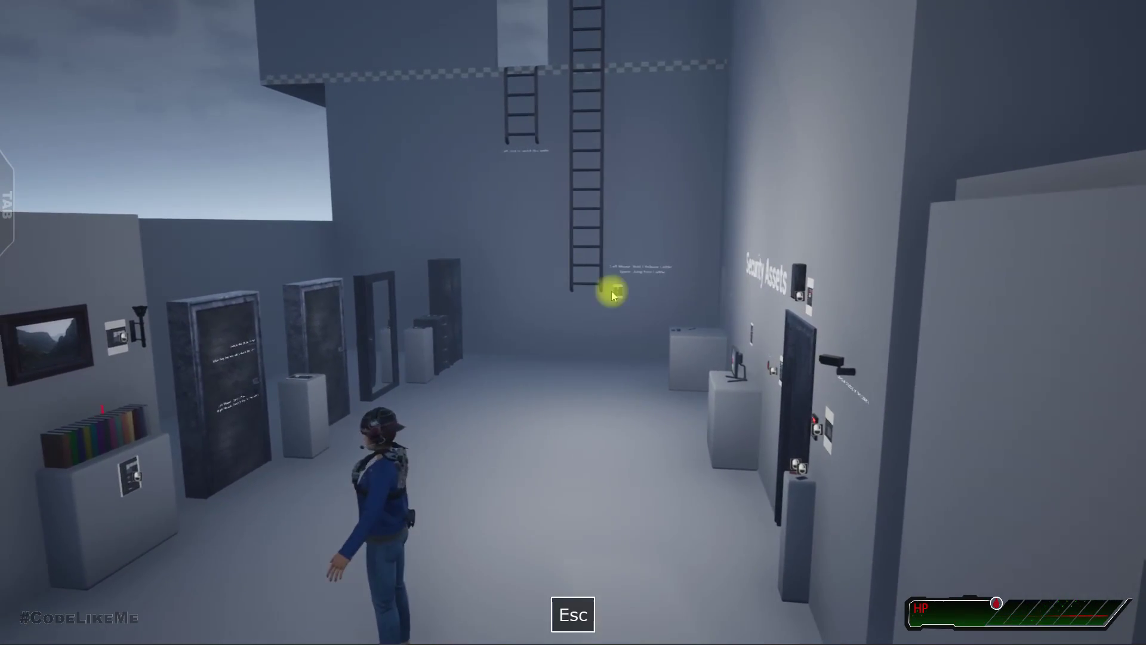
{"action": "key", "text": "F11"}
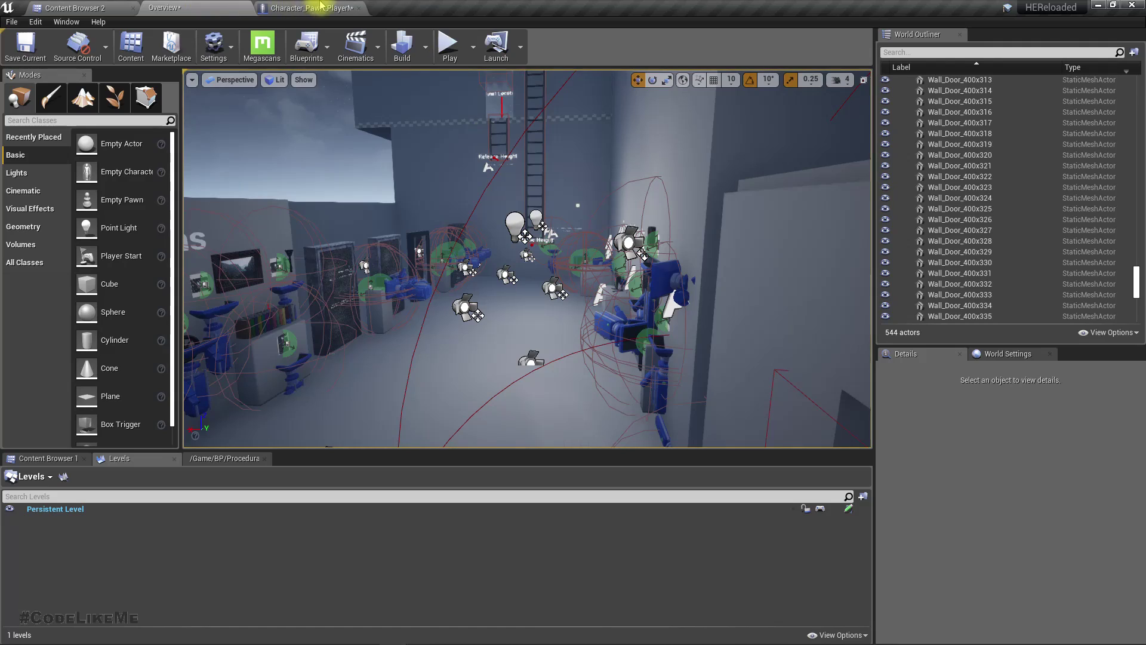
Add references to the Foot, LowerBody, UpperBody and Mesh components to the player blueprint's Construction Script
{"action": "left_click", "coordinate": [321, 8]}
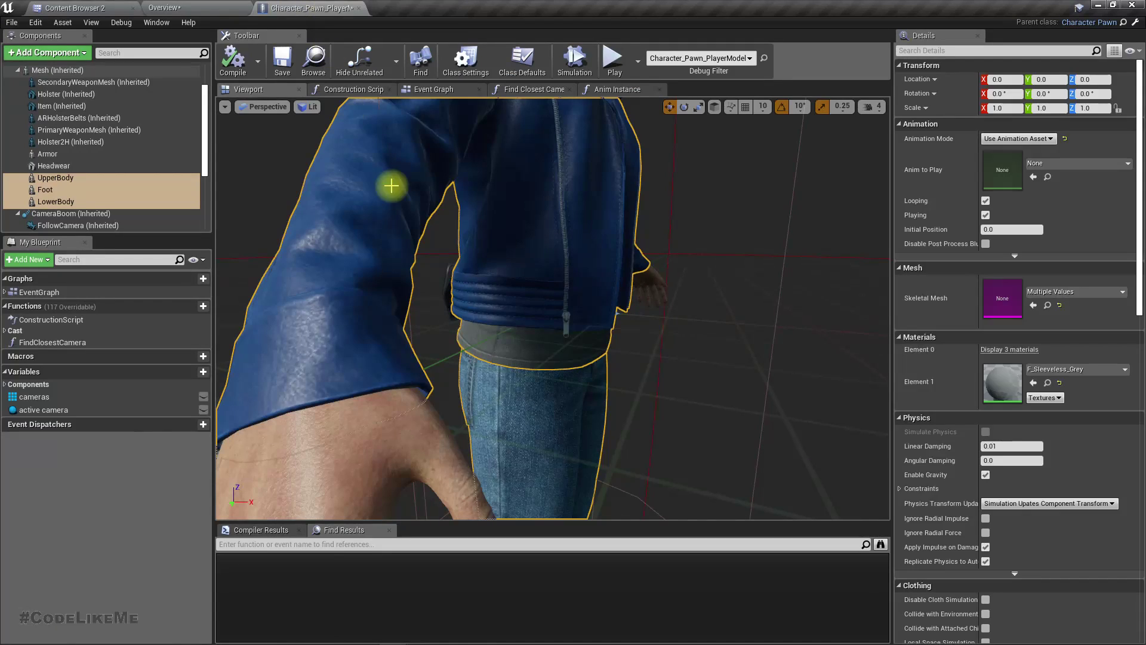
{"action": "left_click", "coordinate": [347, 90]}
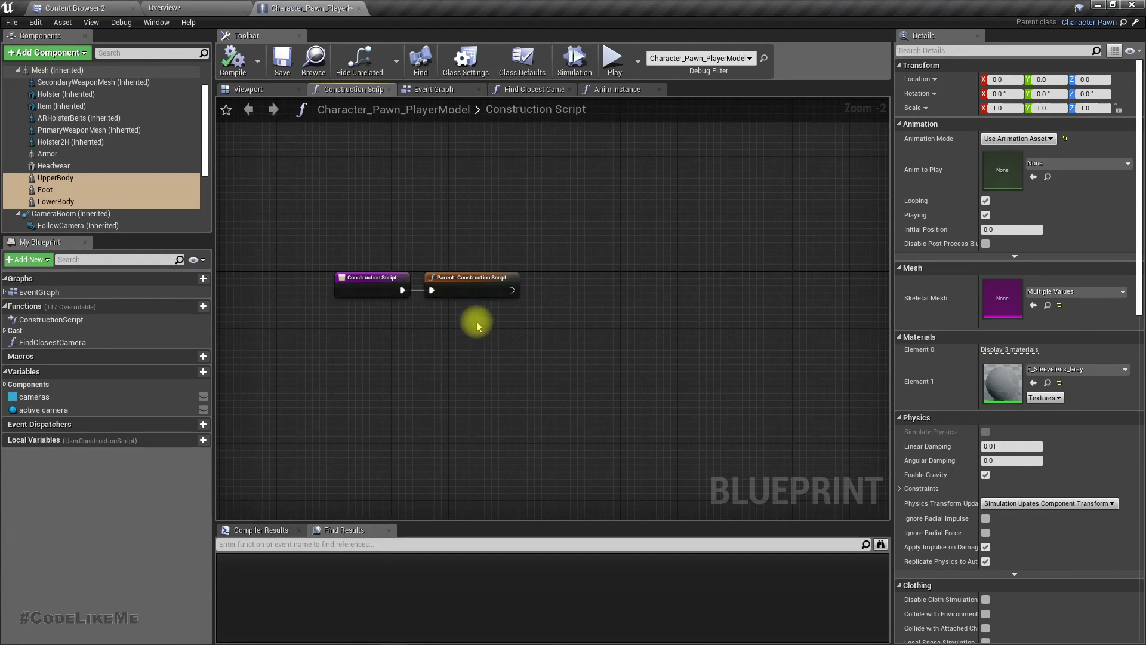
{"action": "left_click_drag", "start_coordinate": [51, 179], "coordinate": [481, 350]}
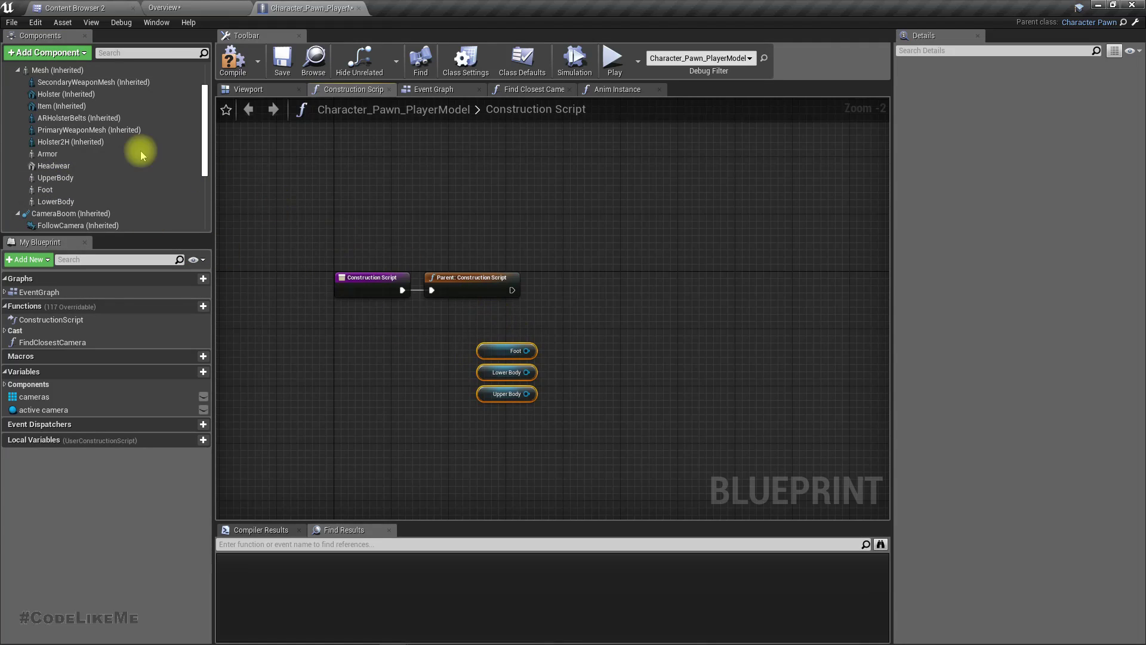
{"action": "left_click_drag", "start_coordinate": [57, 70], "coordinate": [489, 325]}
Add a Set Anim Instance Class node from the Mesh reference in the Construction Script
{"action": "right_click_drag", "start_coordinate": [629, 340], "coordinate": [572, 358]}
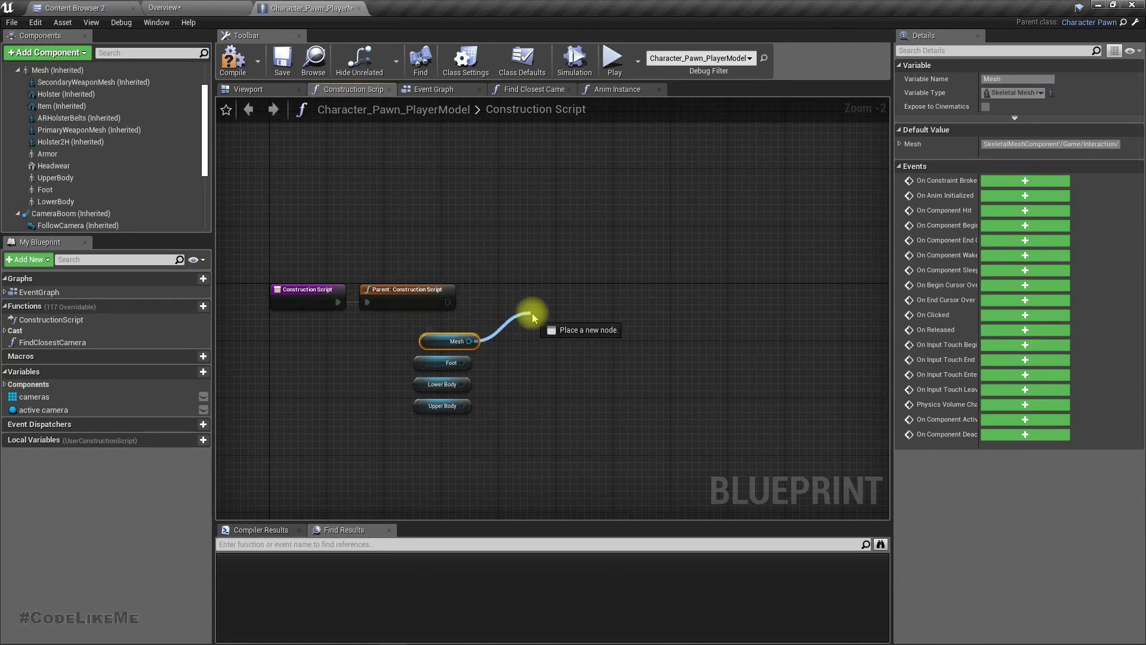
{"action": "left_click_drag", "start_coordinate": [533, 317], "coordinate": [528, 315]}
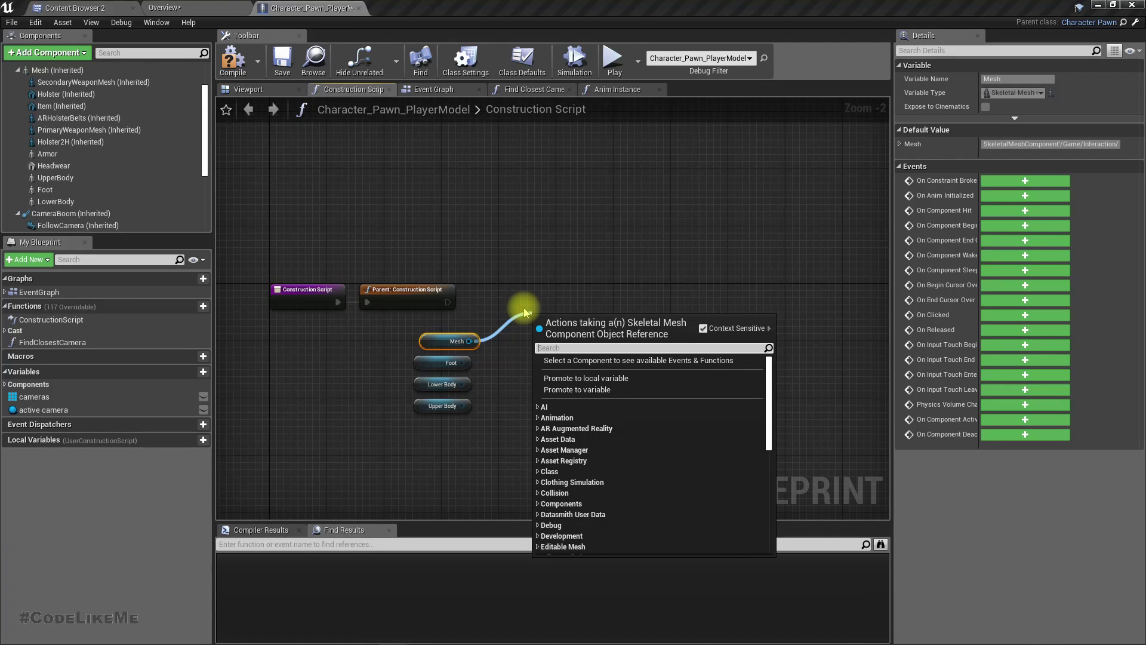
{"action": "type", "text": "set anim insta"}
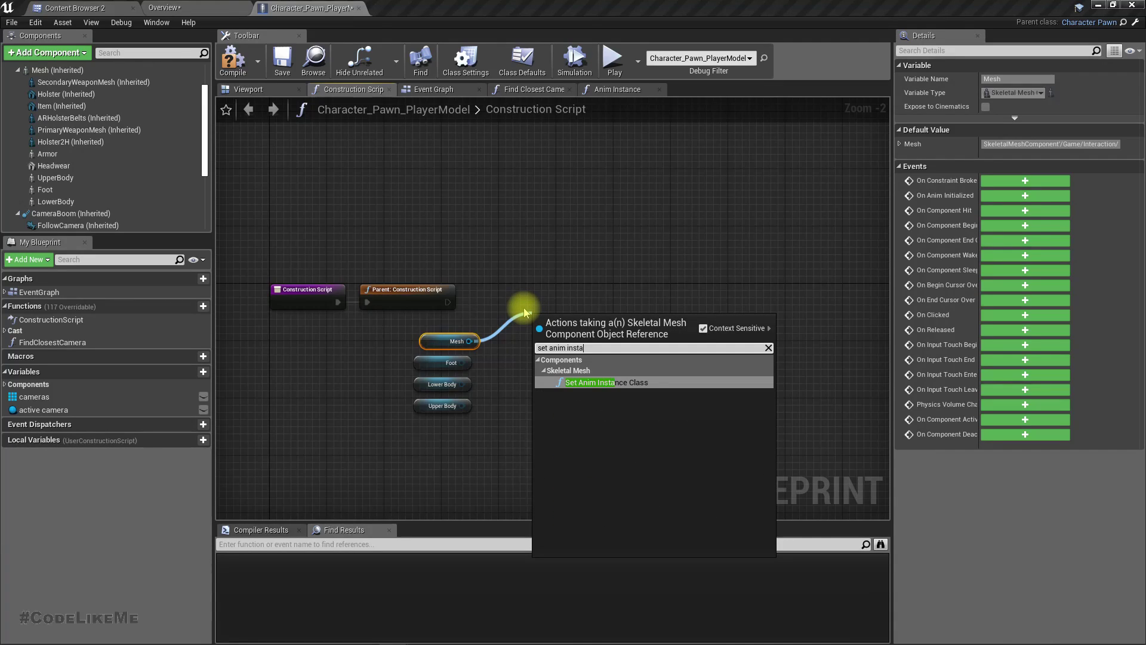
{"action": "key", "text": "Return"}
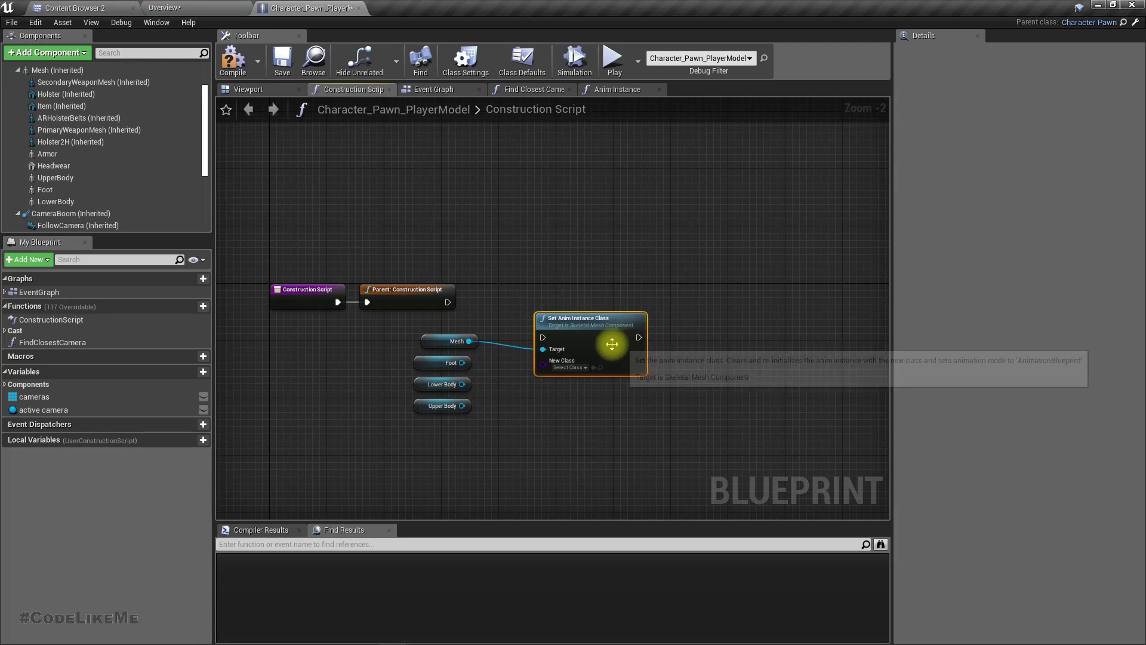
Connect Set Anim Instance Class after the Parent Construction Script and wire Foot, Lower Body and Upper Body to its Target
{"action": "left_click_drag", "start_coordinate": [609, 343], "coordinate": [448, 302]}
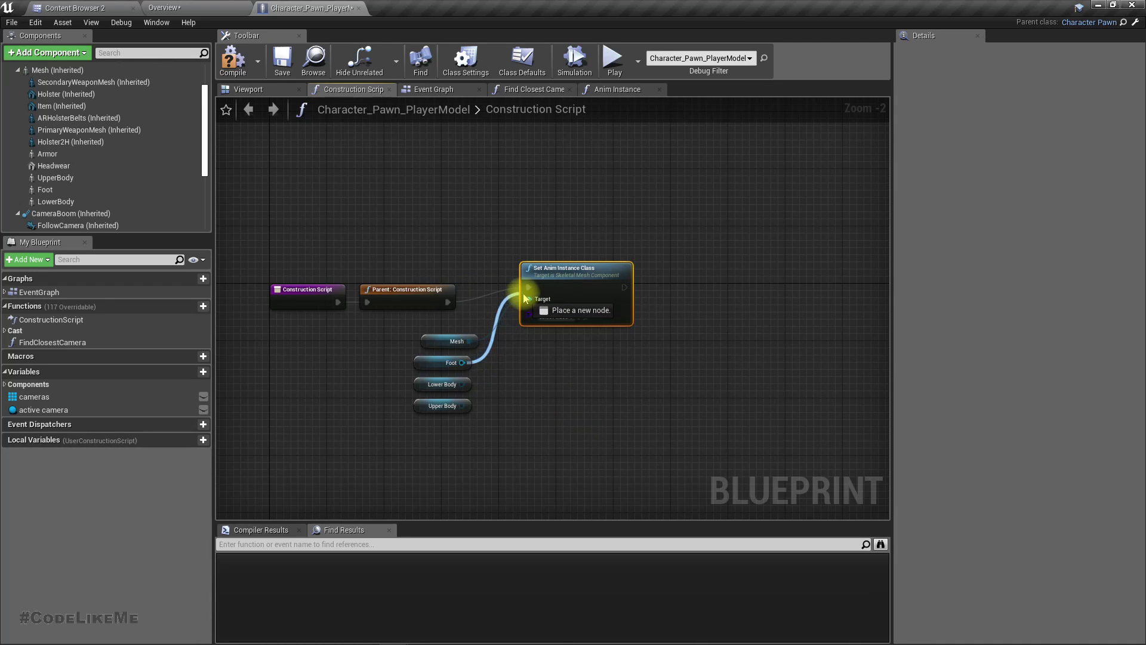
{"action": "mouse_move", "coordinate": [529, 299]}
{"action": "left_mouse_down"}
{"action": "mouse_move", "coordinate": [477, 385]}
{"action": "mouse_move", "coordinate": [464, 385]}
{"action": "mouse_move", "coordinate": [510, 363]}
{"action": "mouse_move", "coordinate": [548, 291]}
{"action": "mouse_move", "coordinate": [537, 300]}
{"action": "left_mouse_up"}
{"action": "left_click", "coordinate": [553, 318]}
{"action": "left_click", "coordinate": [552, 319]}
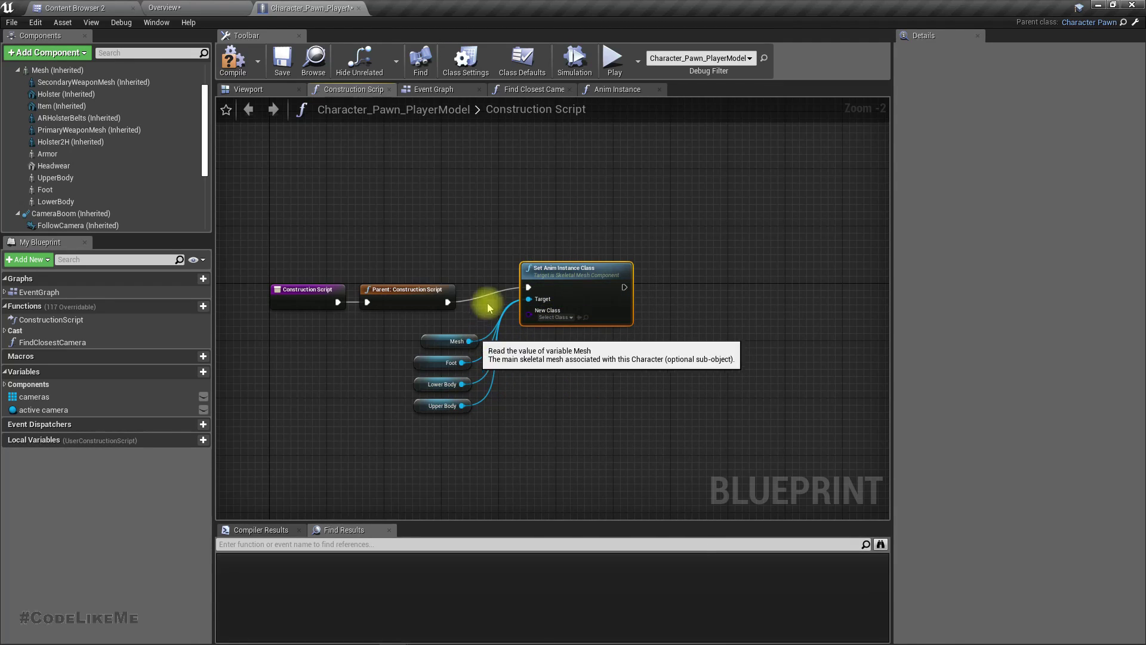
Check the Overview level against the player blueprint and review the Mesh component's animation settings
{"action": "left_click", "coordinate": [203, 7]}
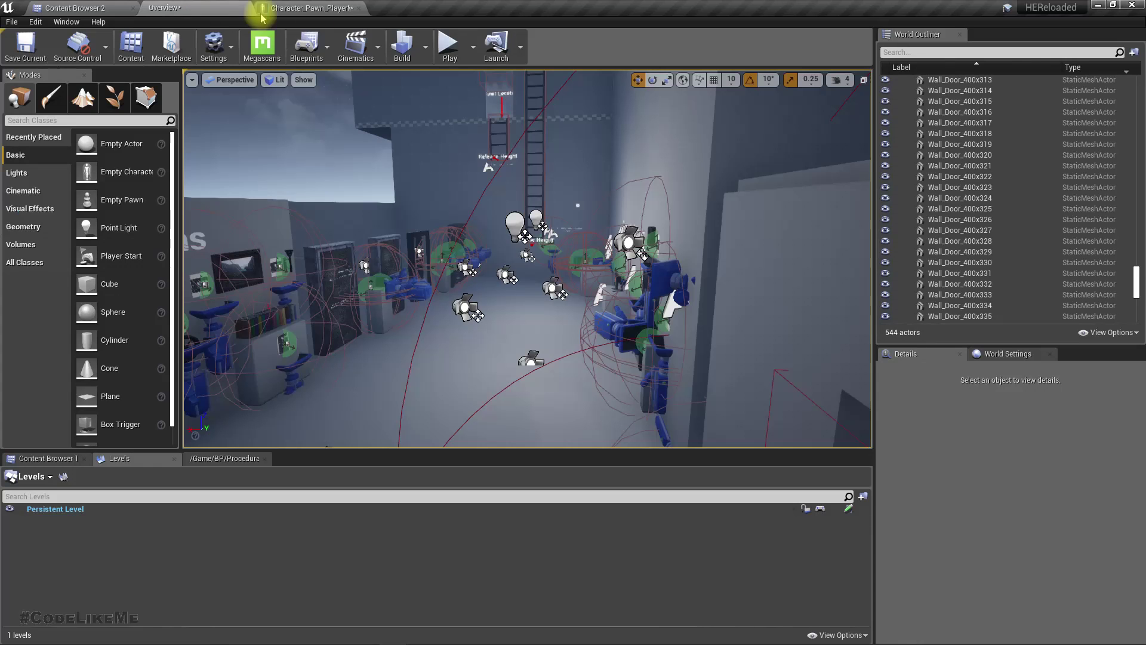
{"action": "left_click", "coordinate": [317, 7]}
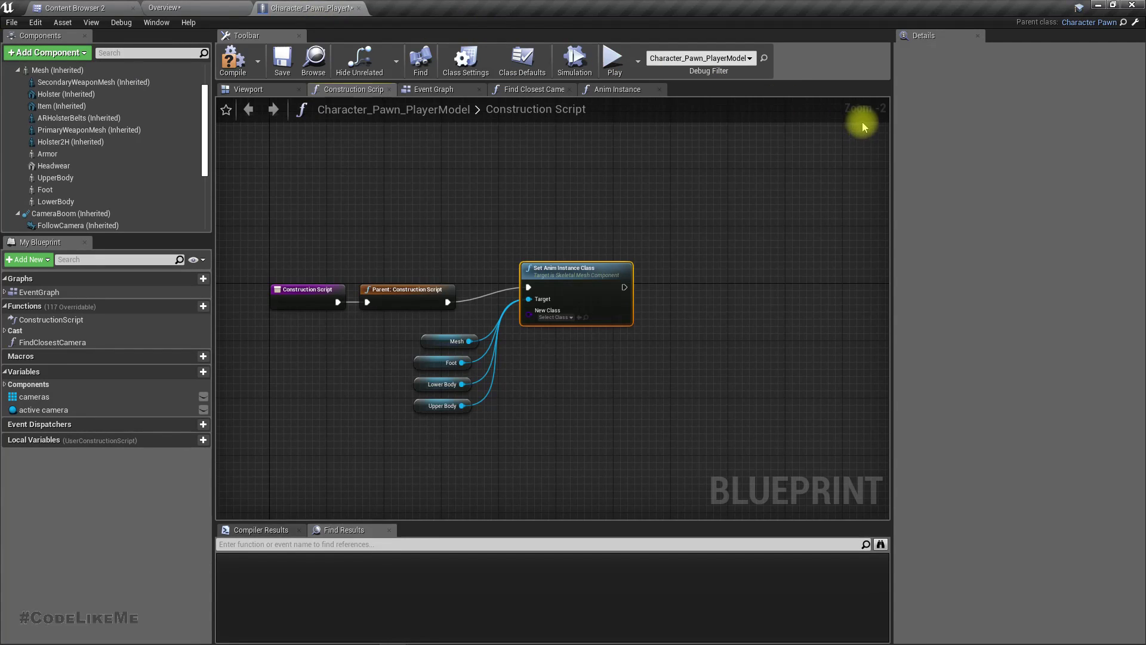
{"action": "left_click", "coordinate": [68, 70]}
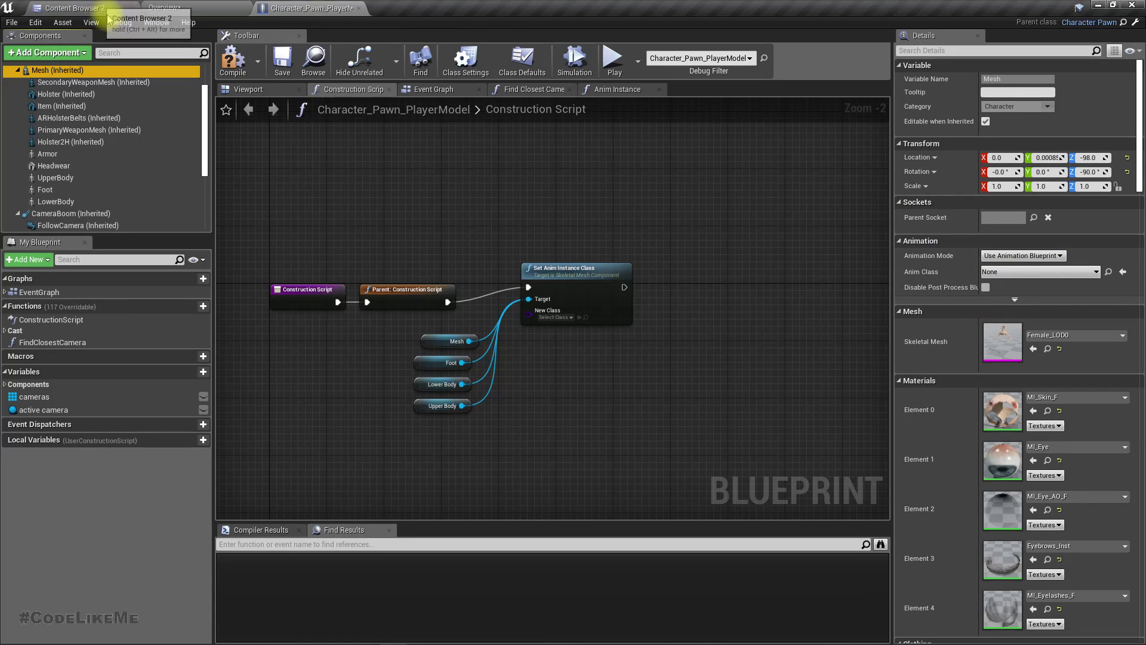
{"action": "left_click", "coordinate": [173, 8]}
{"action": "left_click", "coordinate": [278, 7]}
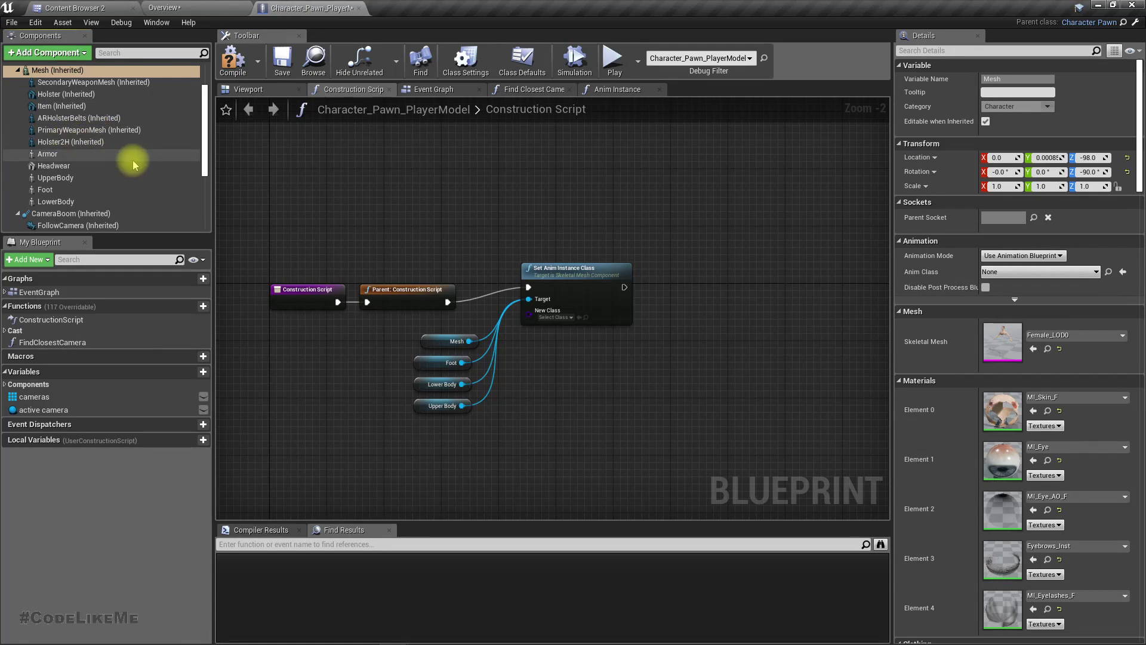
{"action": "scroll", "coordinate": [131, 160], "scroll_direction": "up", "scroll_amount": 2}
{"action": "left_click", "coordinate": [79, 109]}
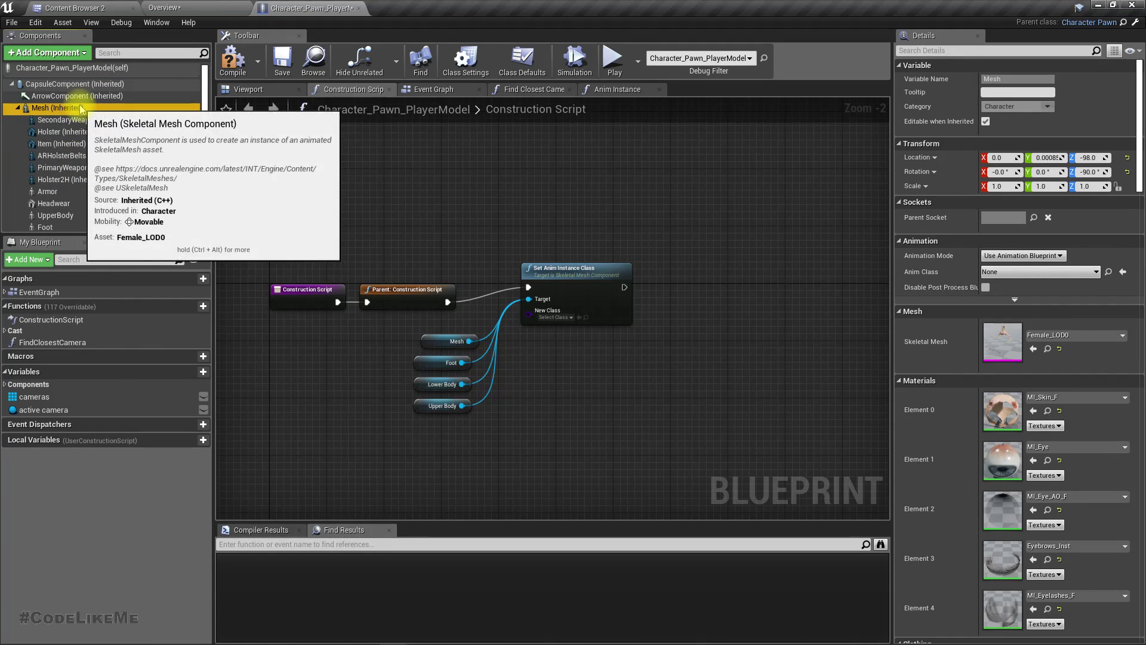
Locate the player mesh asset in the content browser, and find FemaleCharacter_AnimBP in the Content/Female folder
{"action": "left_click", "coordinate": [1047, 349]}
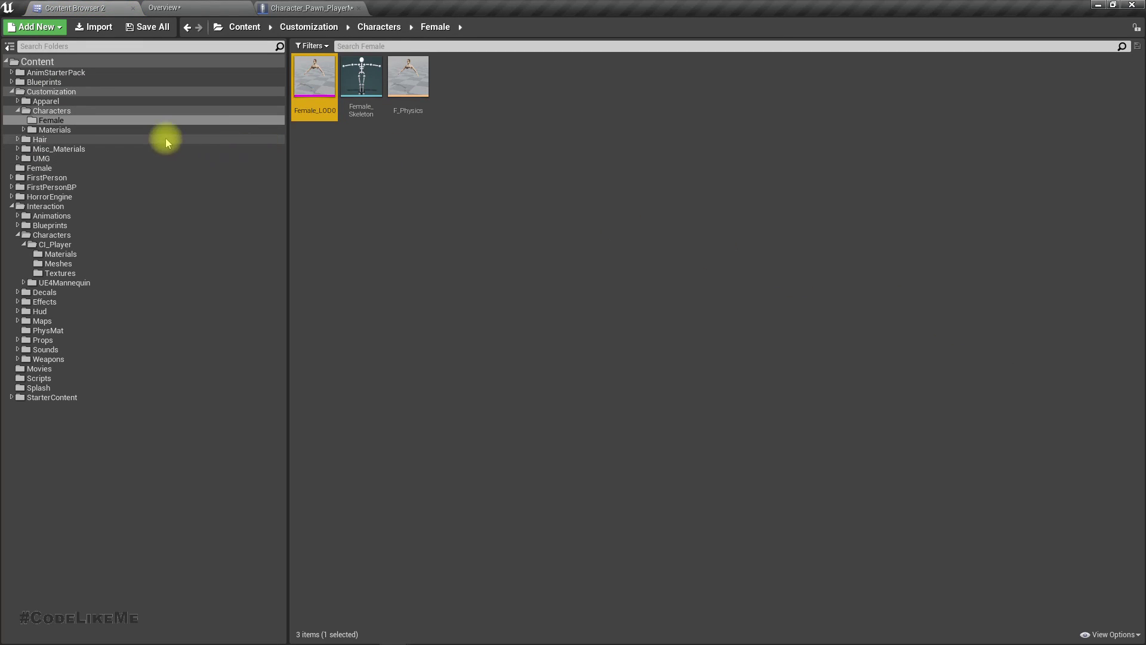
{"action": "left_click", "coordinate": [57, 111]}
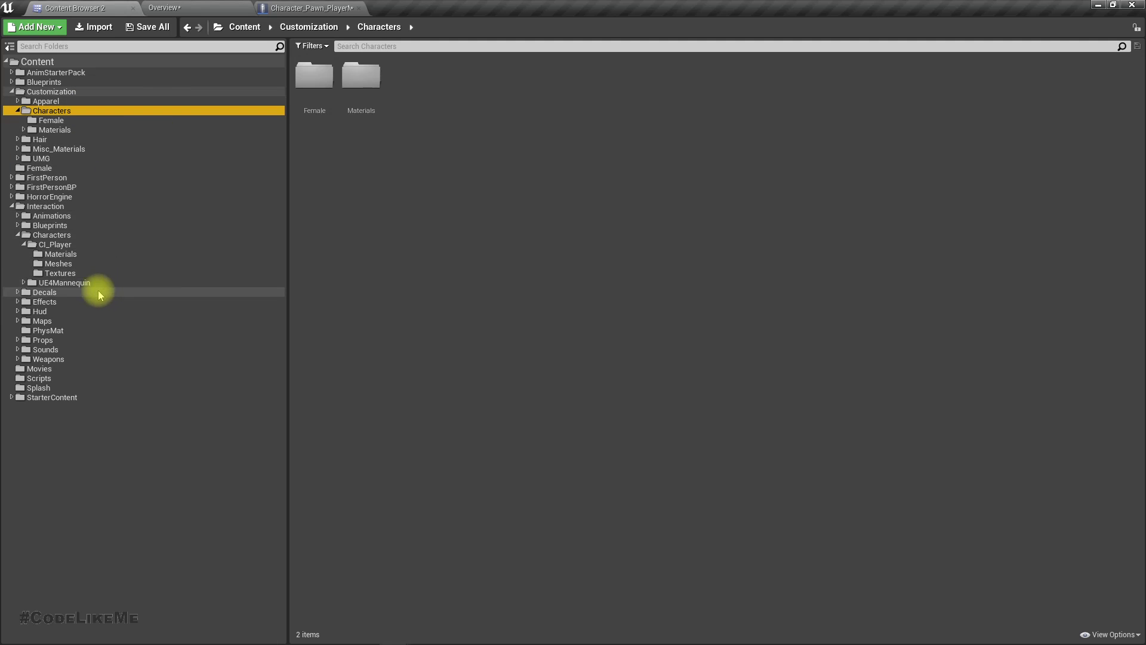
{"action": "left_click", "coordinate": [45, 235]}
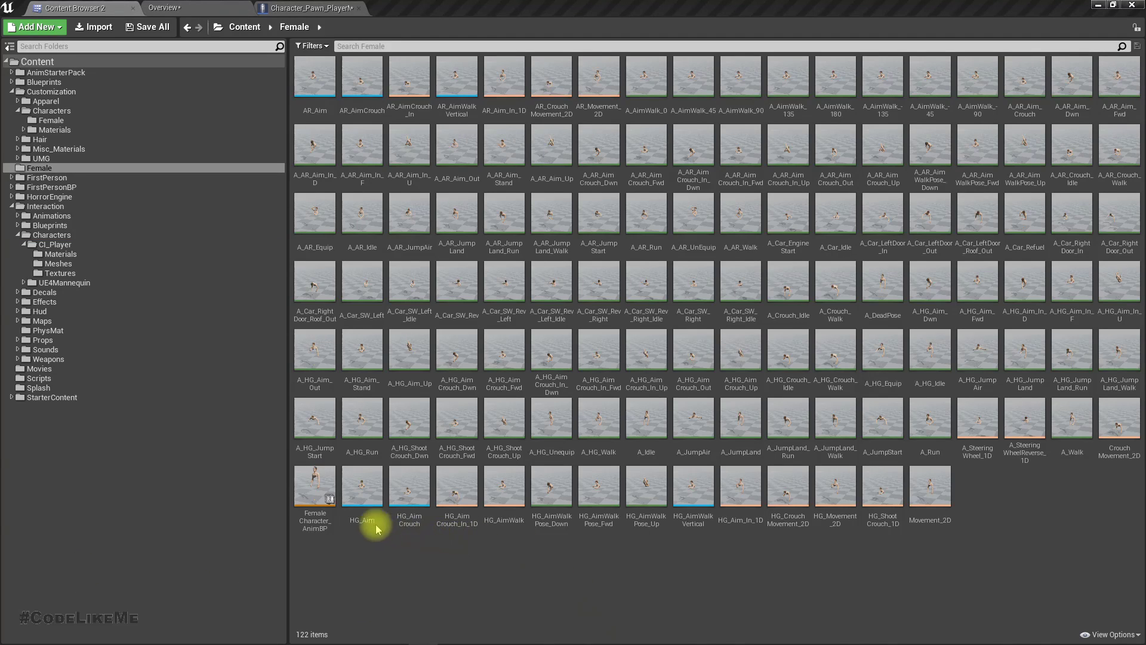
{"action": "left_click_drag", "start_coordinate": [307, 481], "coordinate": [555, 322]}
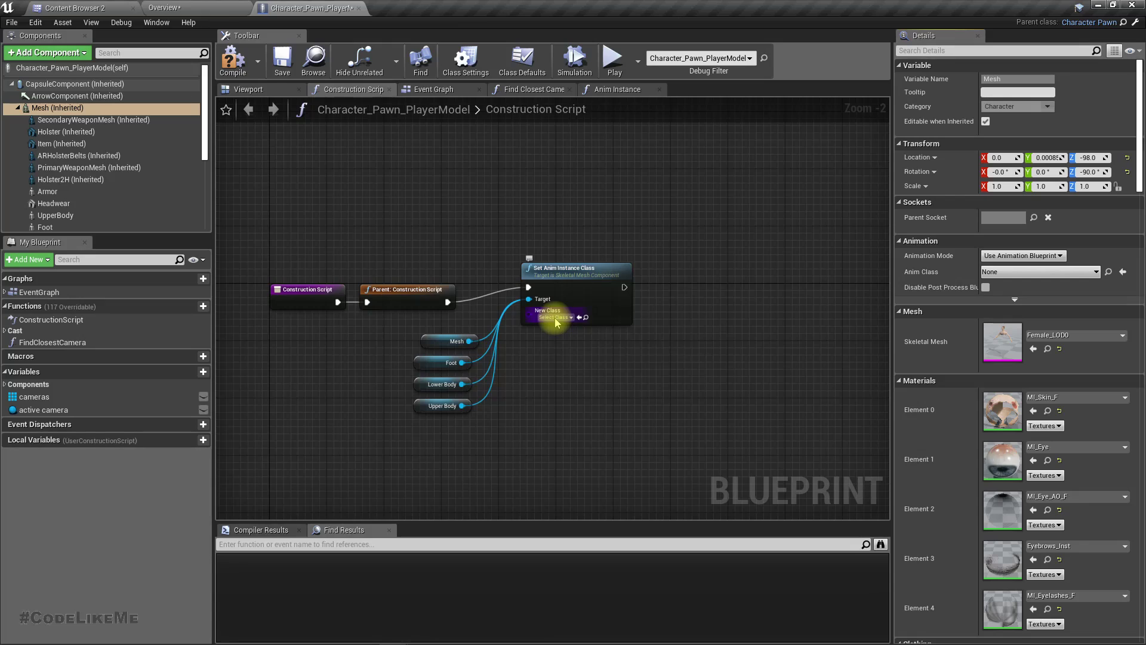
Set New Class on the Set Anim Instance Class node to FemaleCharacter_AnimBP and compile the blueprint
{"action": "left_click", "coordinate": [555, 320]}
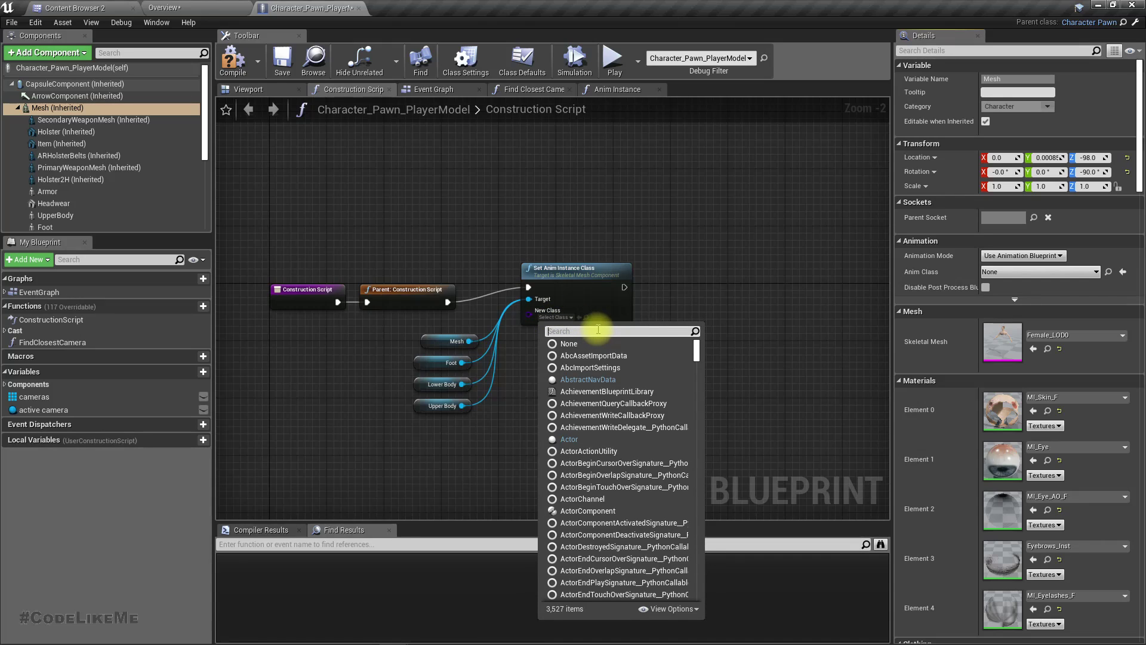
{"action": "type", "text": "female"}
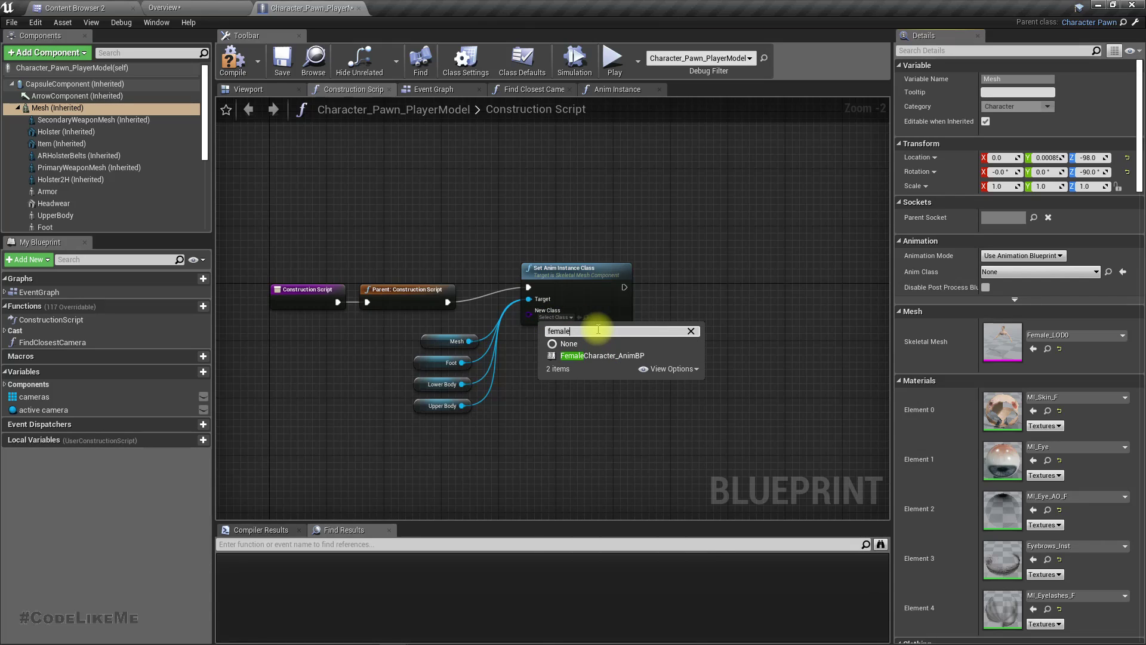
{"action": "left_click", "coordinate": [606, 356]}
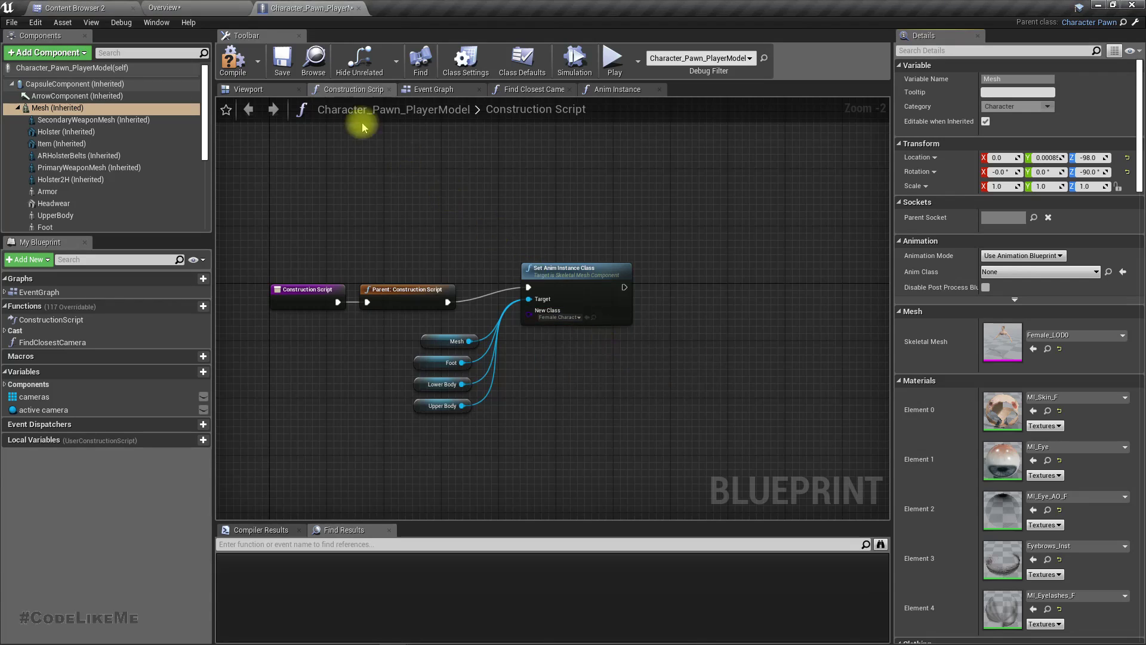
{"action": "left_click", "coordinate": [224, 54]}
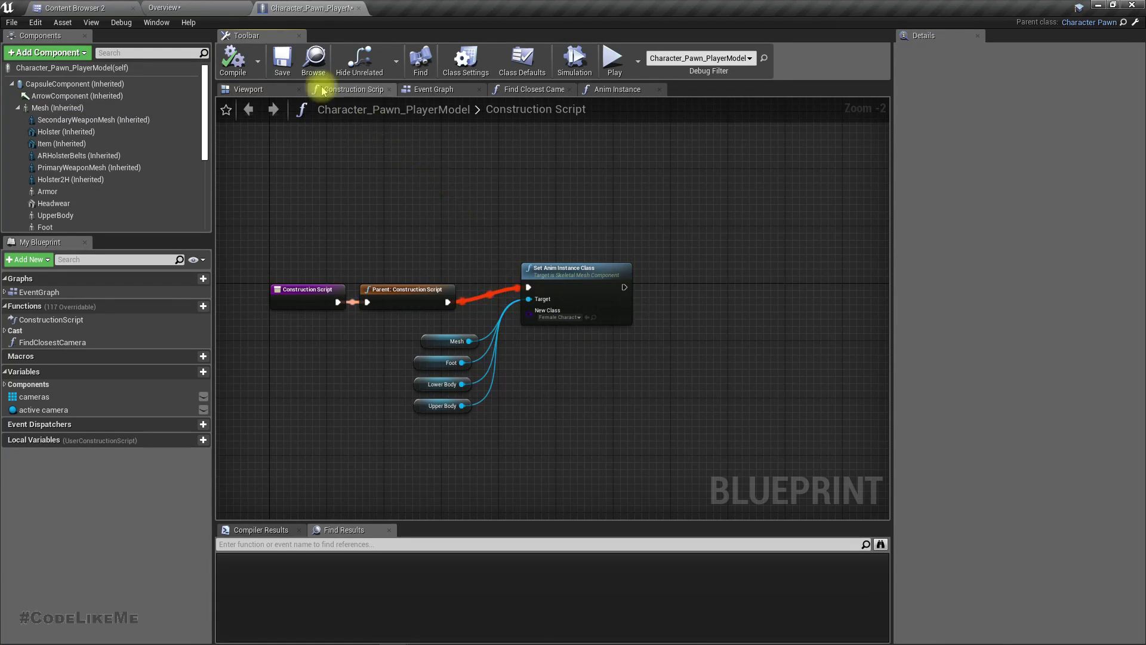
Play-test the Overview level in full screen, walking the character around the room to check how the body and clothing meshes animate
{"action": "left_click", "coordinate": [187, 6]}
{"action": "scroll", "coordinate": [449, 192], "scroll_direction": "up", "scroll_amount": 2}
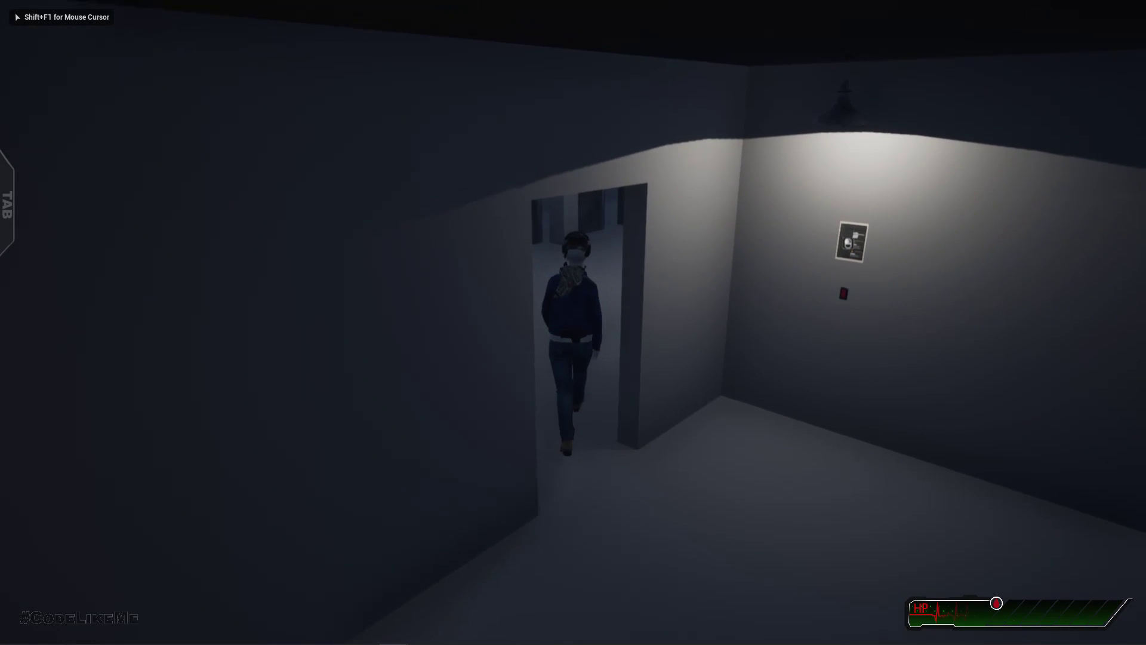
{"action": "key", "text": "a"}
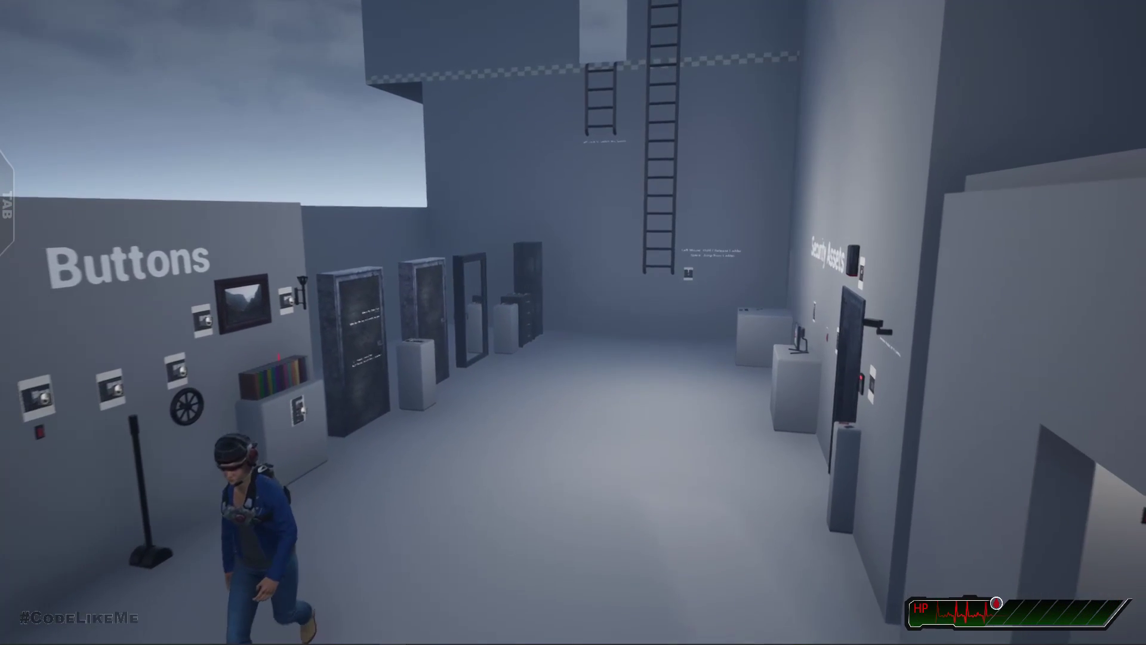
{"action": "key", "text": "a"}
{"action": "key", "text": "d"}
{"action": "key", "text": "w"}
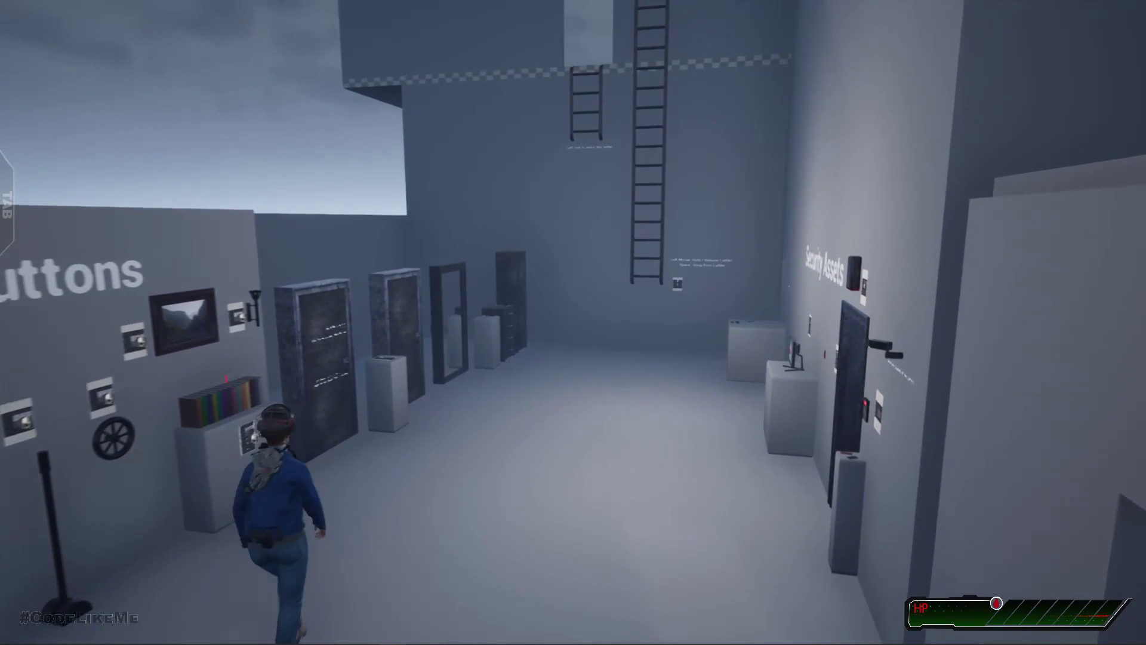
{"action": "key", "text": "w"}
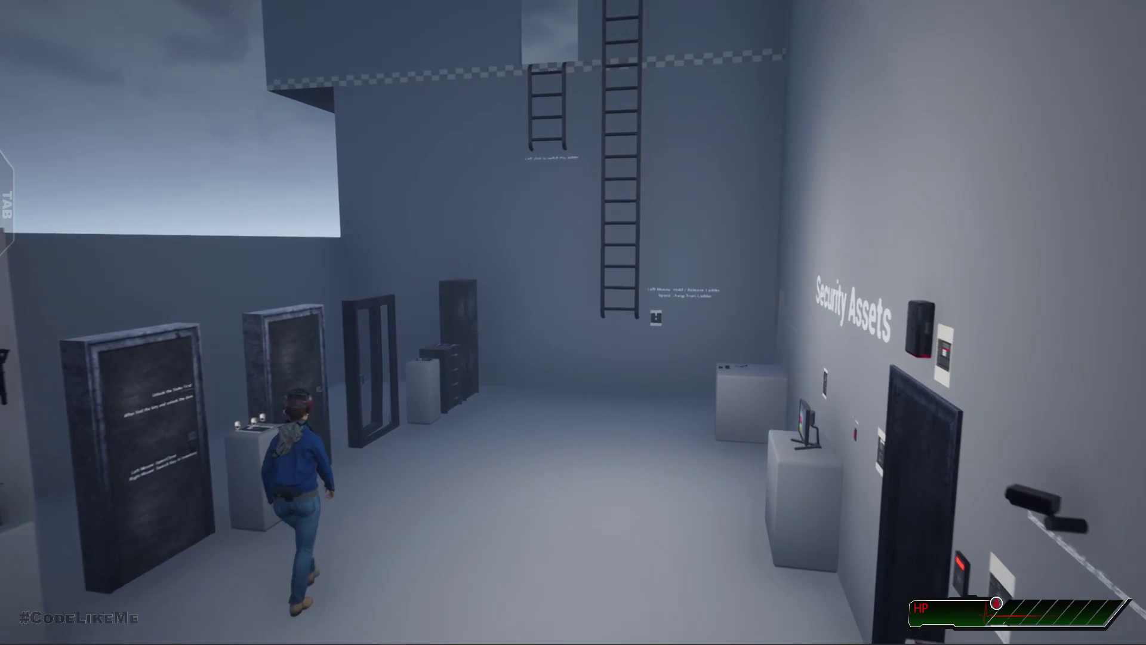
{"action": "key", "text": "s"}
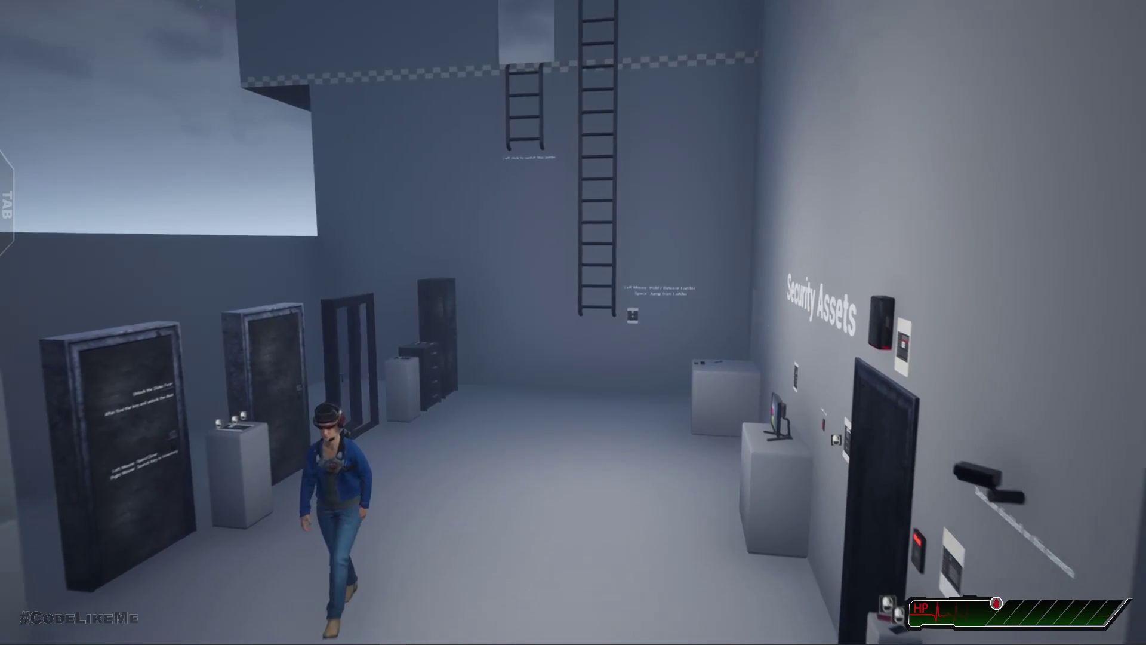
{"action": "key", "text": "a"}
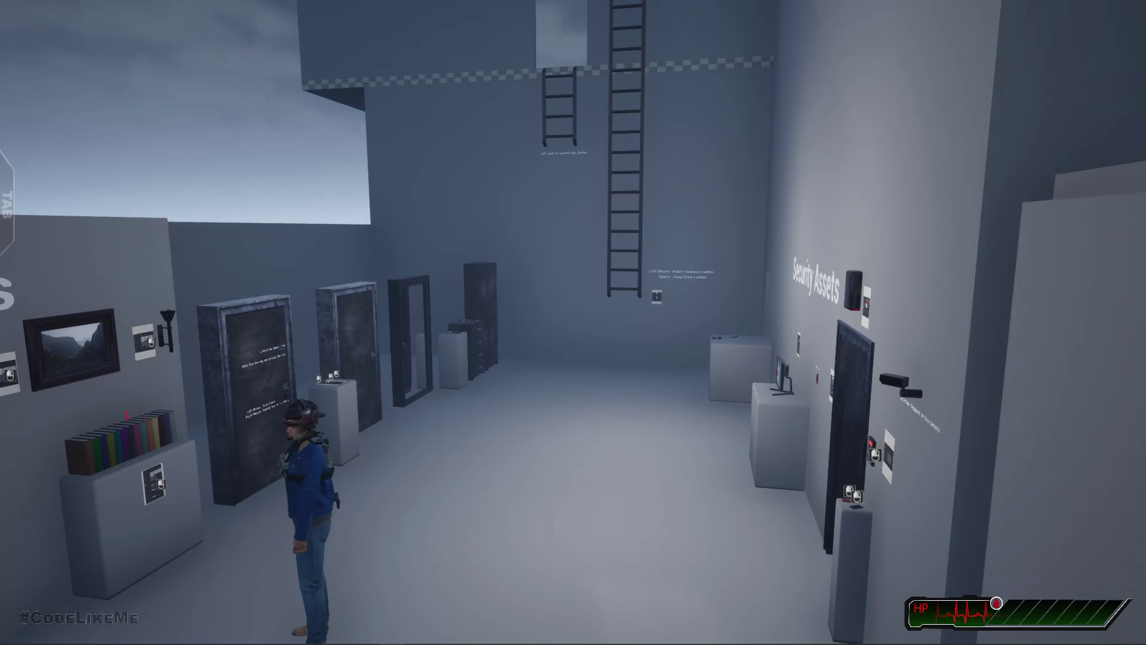
{"action": "key", "text": "s"}
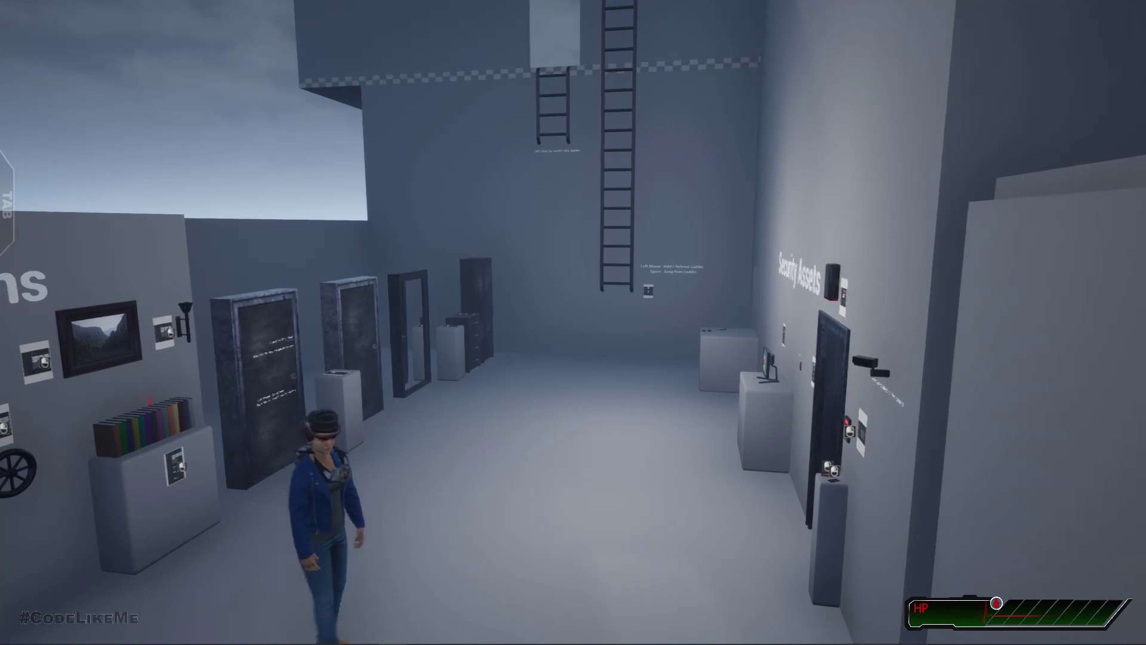
{"action": "key", "text": "w"}
{"action": "key", "text": "w"}
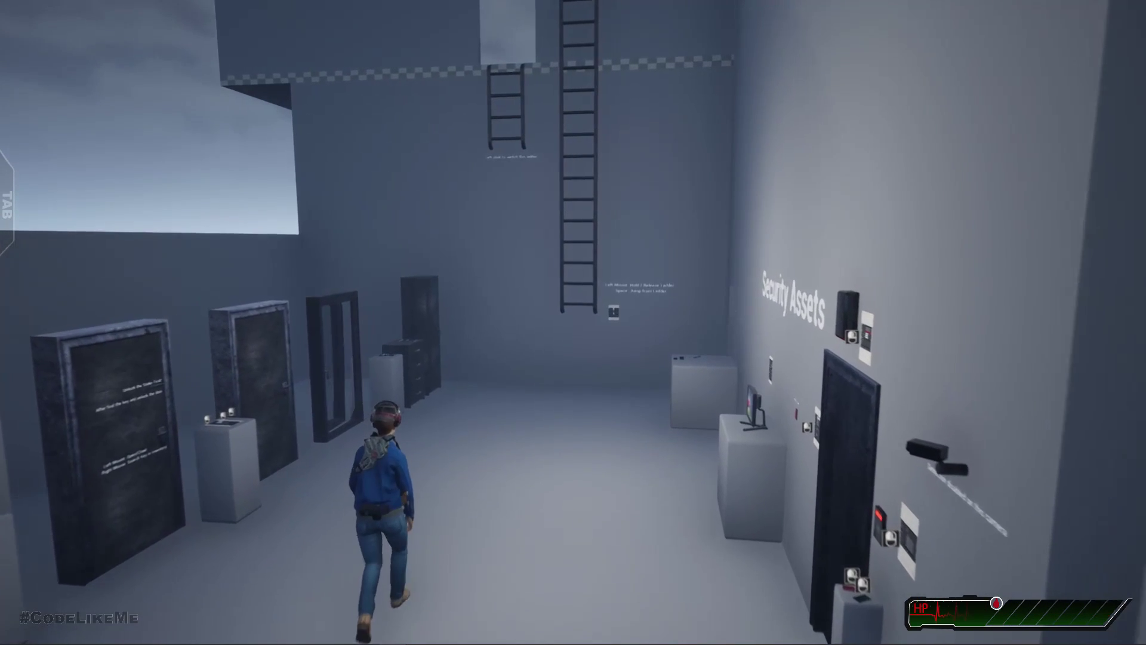
{"action": "key", "text": "s"}
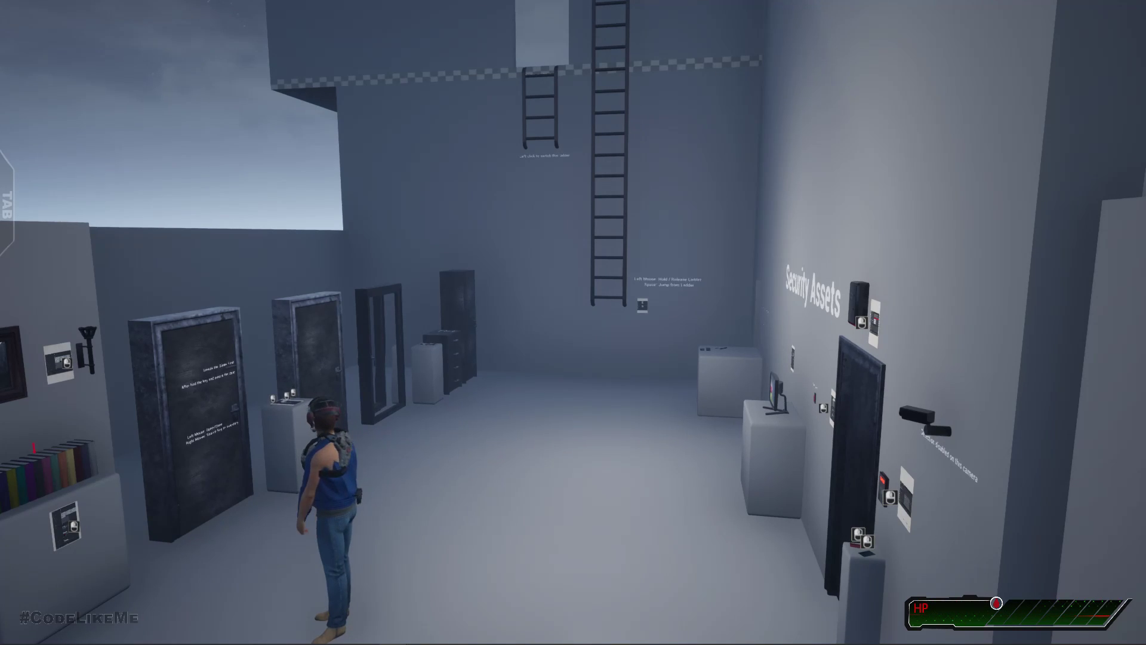
{"action": "key", "text": "Escape"}
{"action": "key", "text": "F11"}
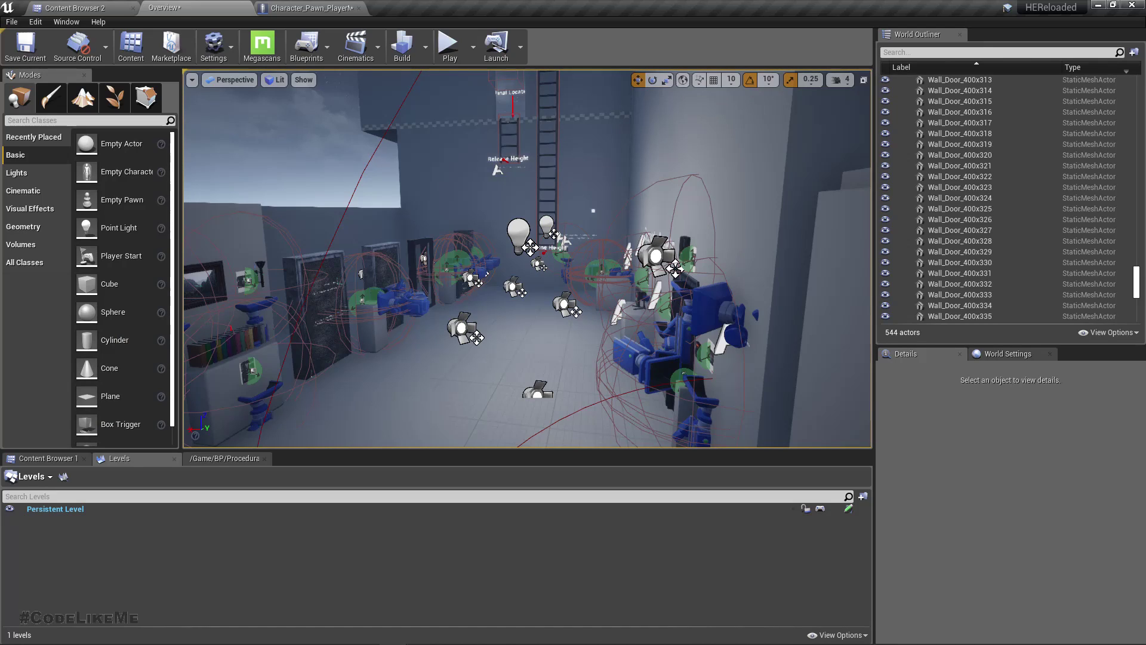
Switch to the browser and review the video comment about Set Master Pose Component and its linked Working with Modular Characters page
{"action": "key", "text": "alt+Tab"}
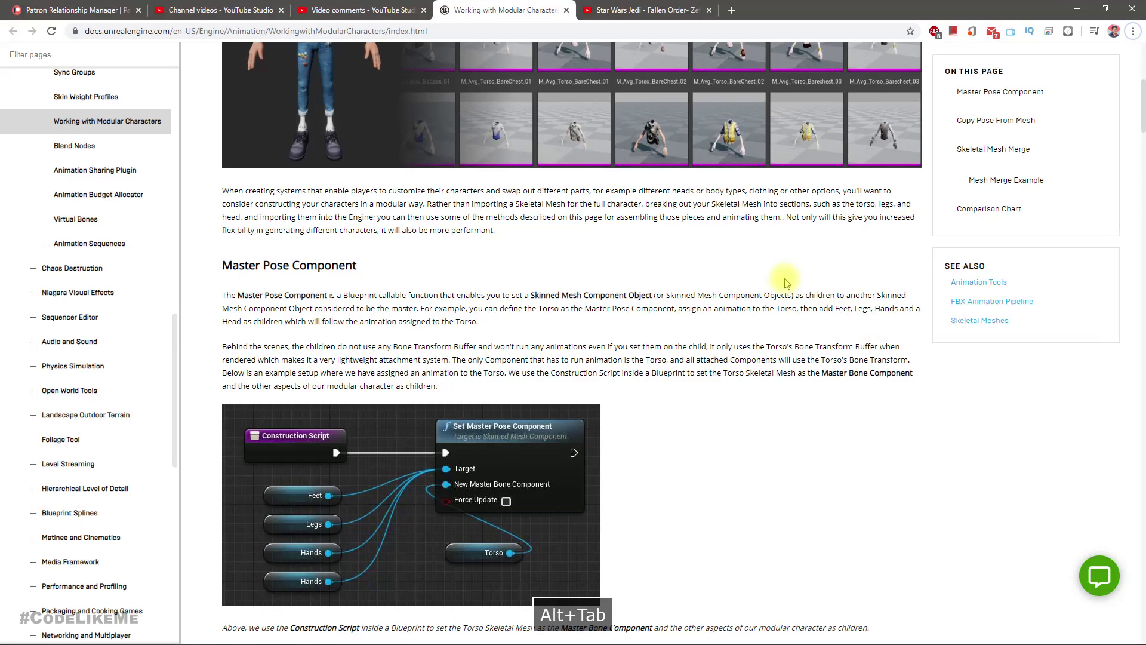
{"action": "scroll", "coordinate": [542, 386], "scroll_direction": "up", "scroll_amount": 3}
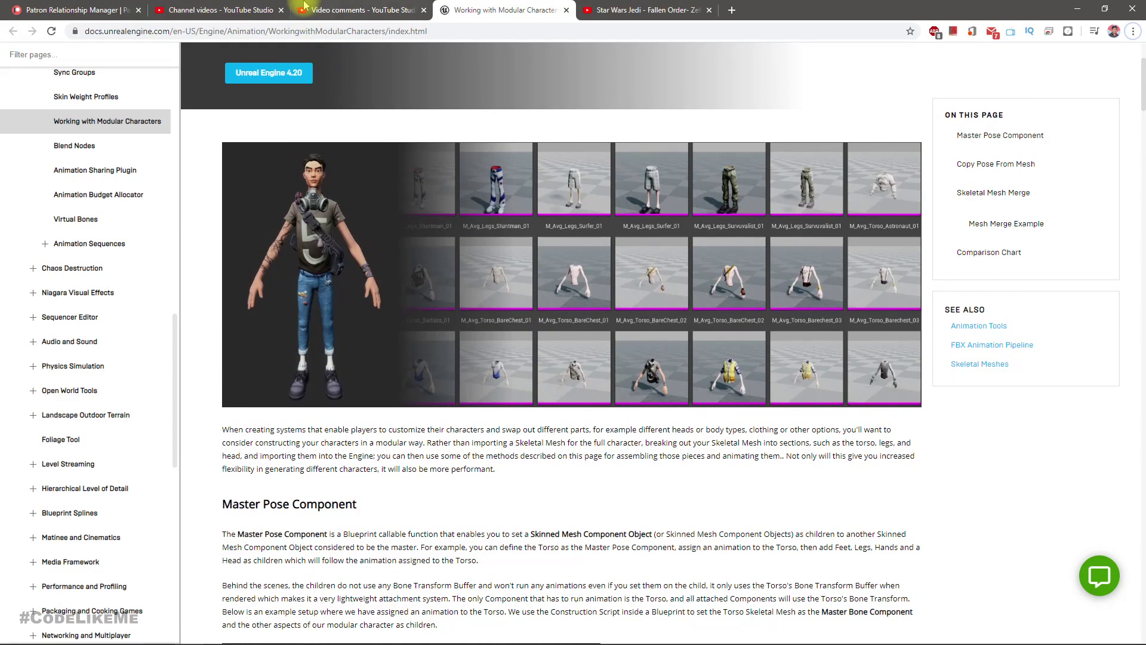
{"action": "left_click", "coordinate": [323, 10]}
{"action": "scroll", "coordinate": [397, 373], "scroll_direction": "down", "scroll_amount": 1}
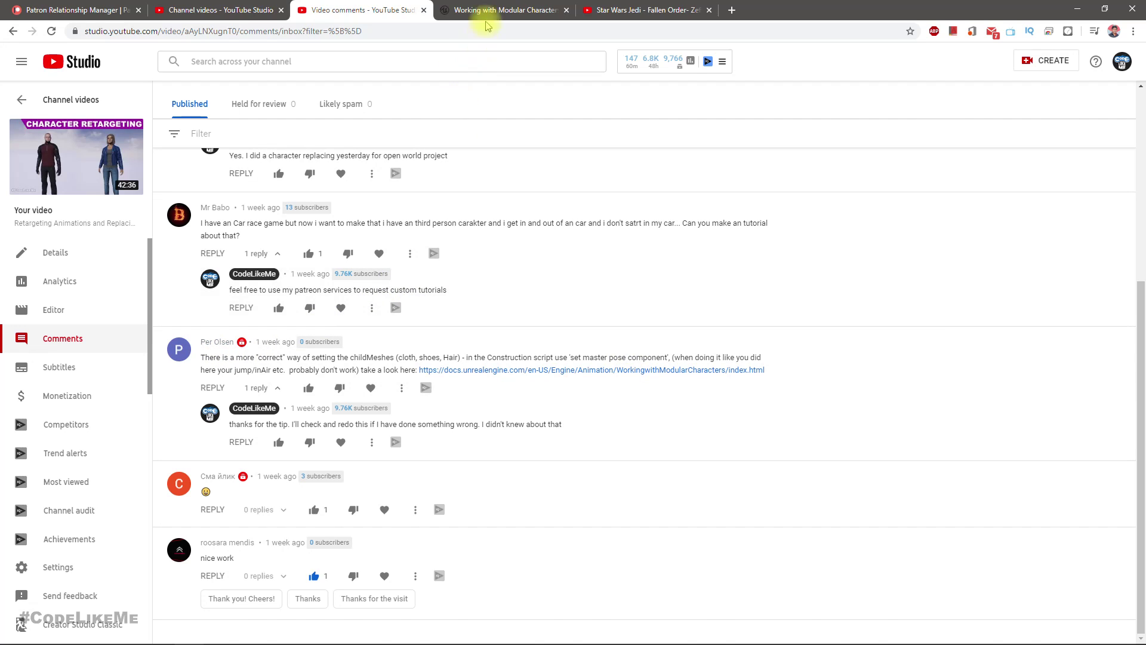
{"action": "key", "text": "ctrl+Tab"}
{"action": "key", "text": "F11"}
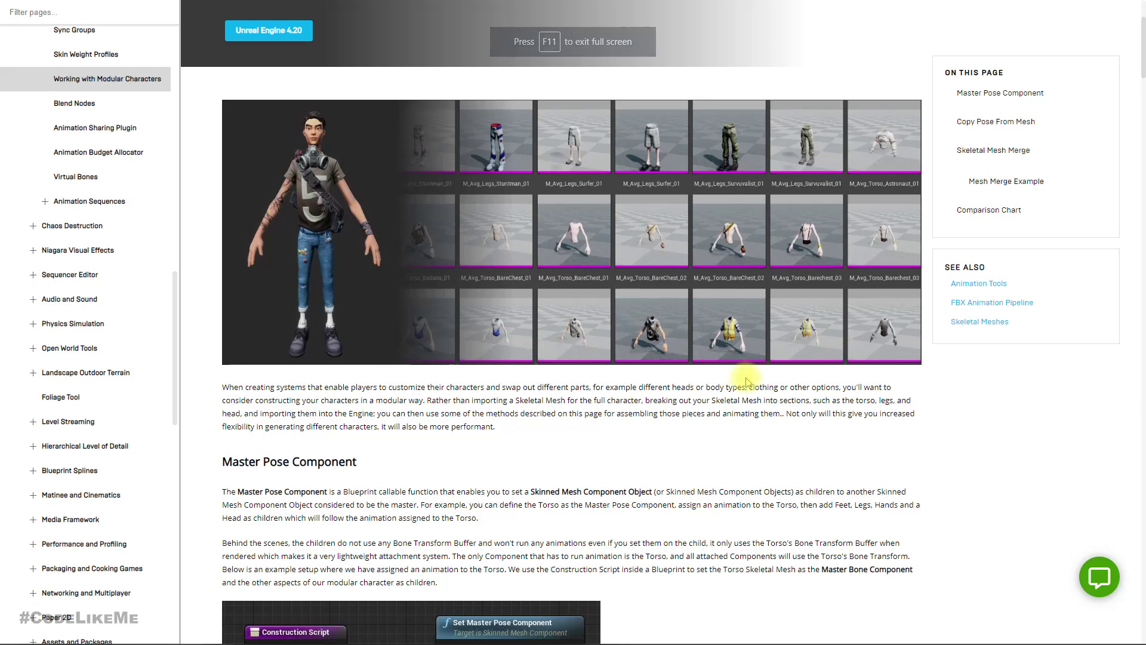
Read the Master Pose Component and Copy Pose From Mesh sections of the modular characters documentation
{"action": "scroll", "coordinate": [618, 394], "scroll_direction": "down", "scroll_amount": 5}
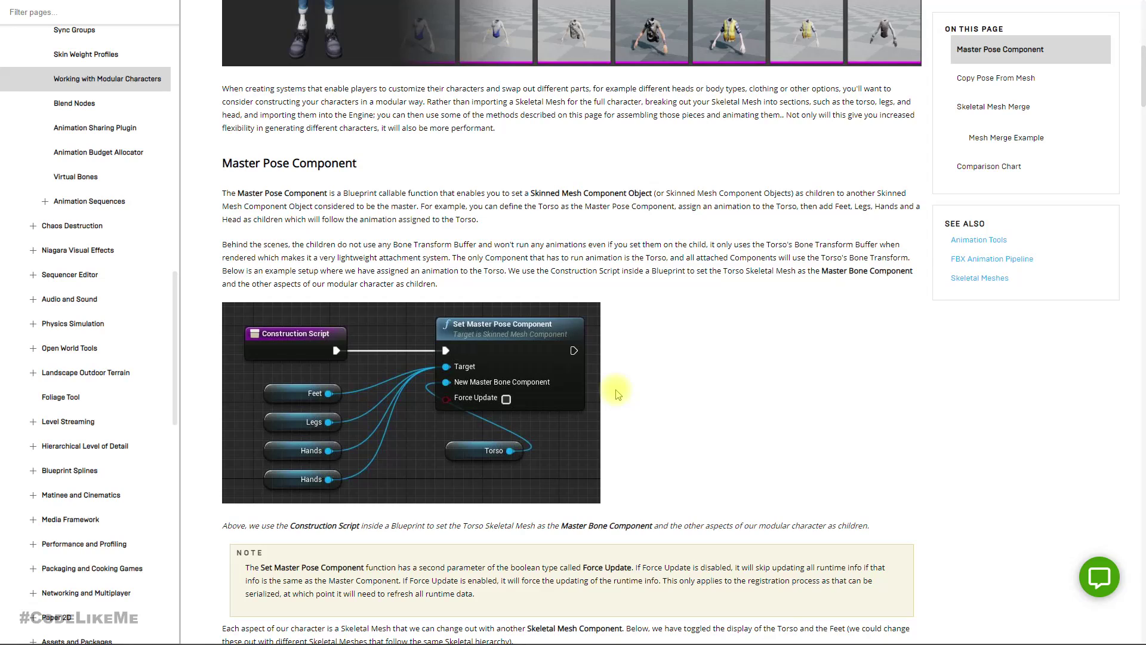
{"action": "scroll", "coordinate": [618, 394], "scroll_direction": "up", "scroll_amount": 8}
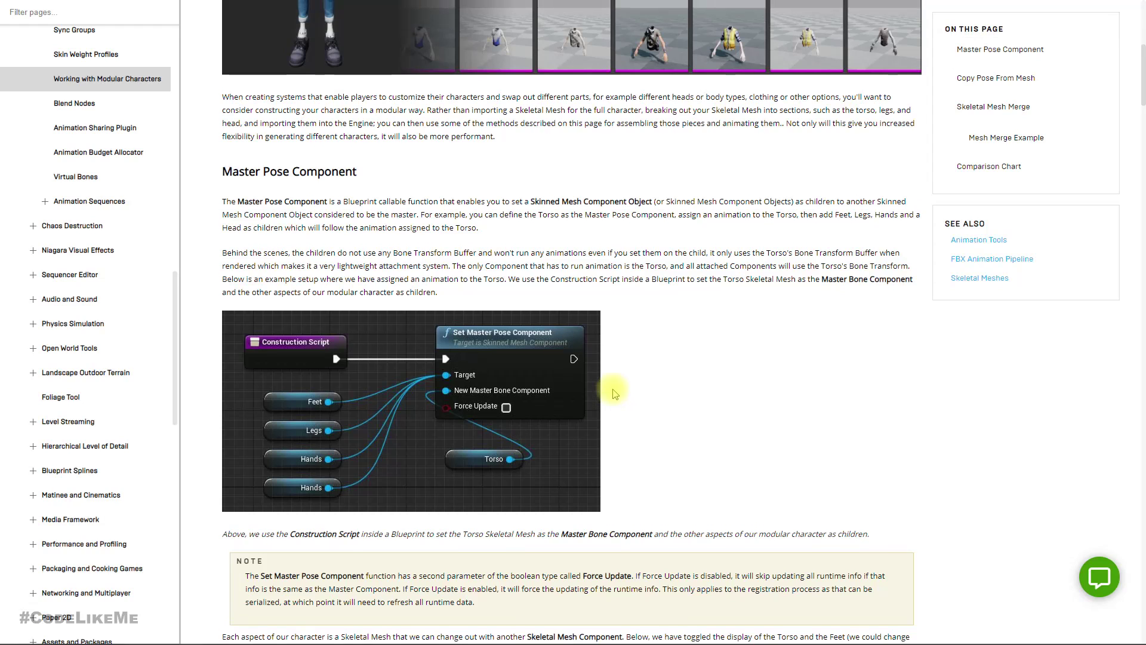
{"action": "scroll", "coordinate": [610, 385], "scroll_direction": "down", "scroll_amount": 20}
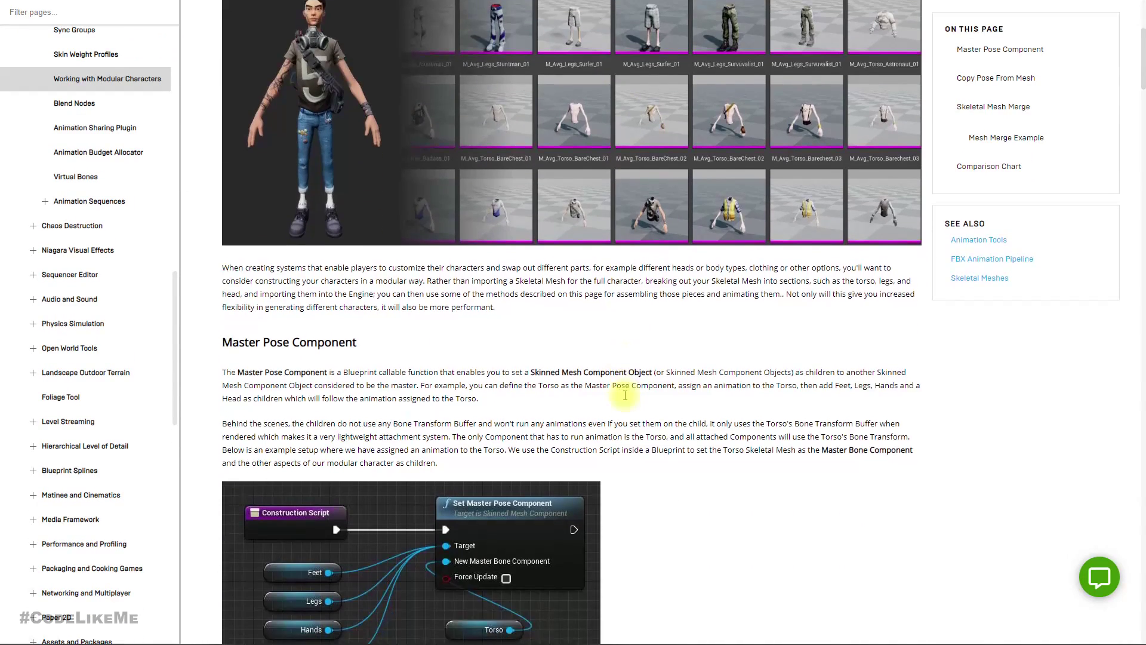
{"action": "scroll", "coordinate": [625, 398], "scroll_direction": "down", "scroll_amount": 3}
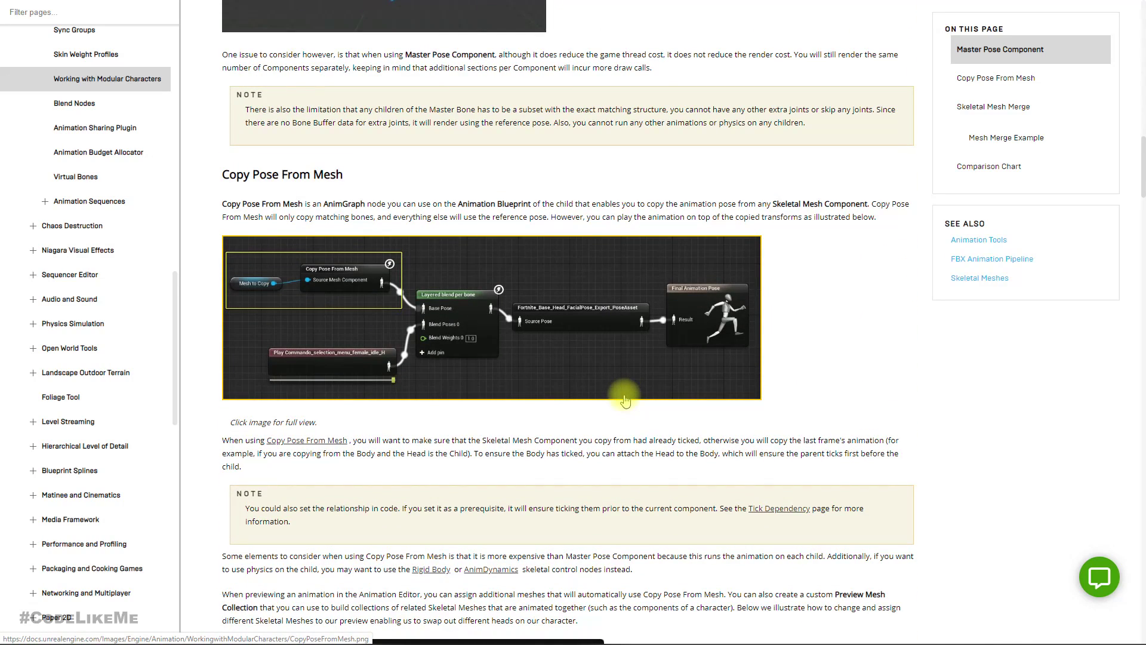
{"action": "scroll", "coordinate": [625, 399], "scroll_direction": "up", "scroll_amount": 1}
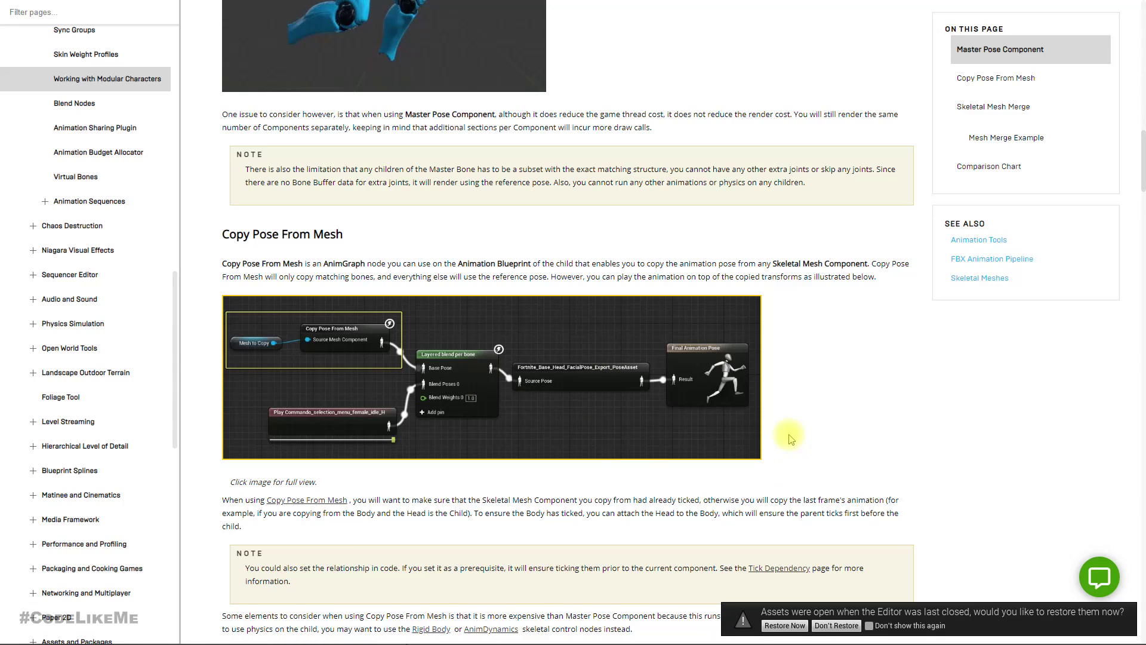
Switch back to Unreal Editor and break the link from Parent Construction Script to Set Anim Instance Class
{"action": "key", "text": "alt+Tab"}
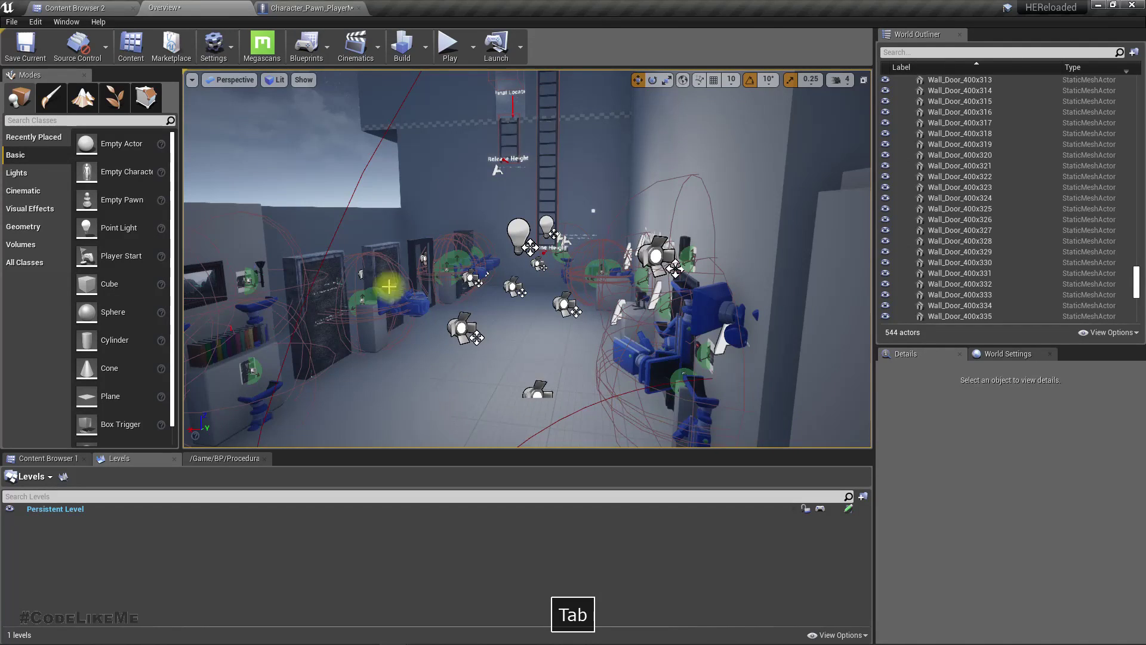
{"action": "left_click", "coordinate": [307, 8]}
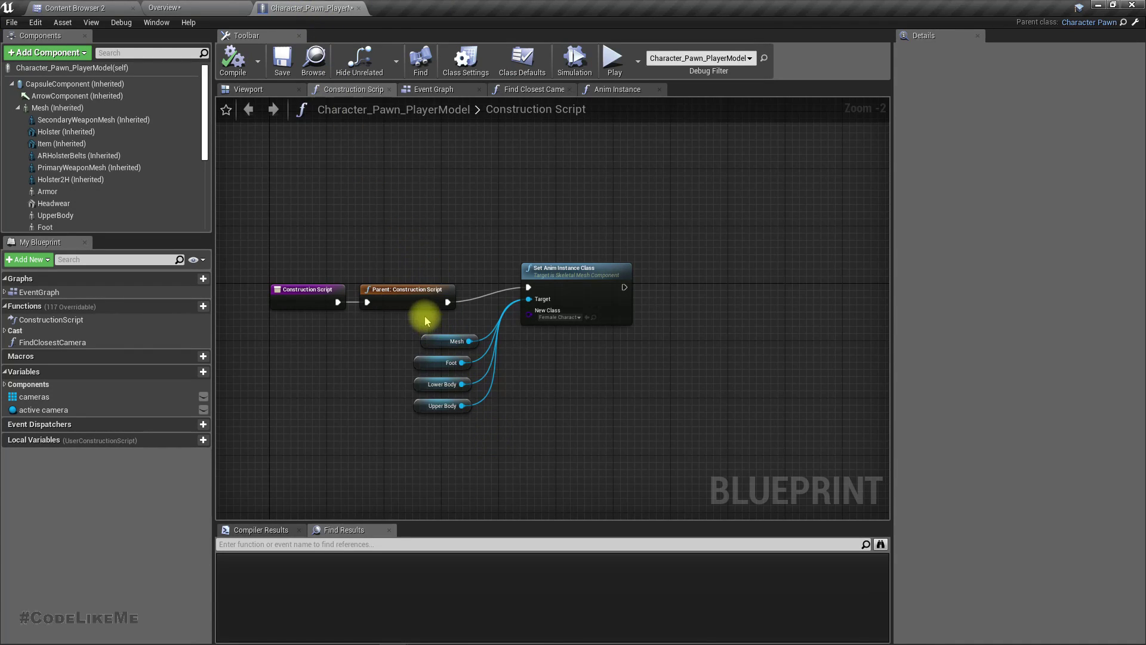
{"action": "right_click", "coordinate": [448, 302]}
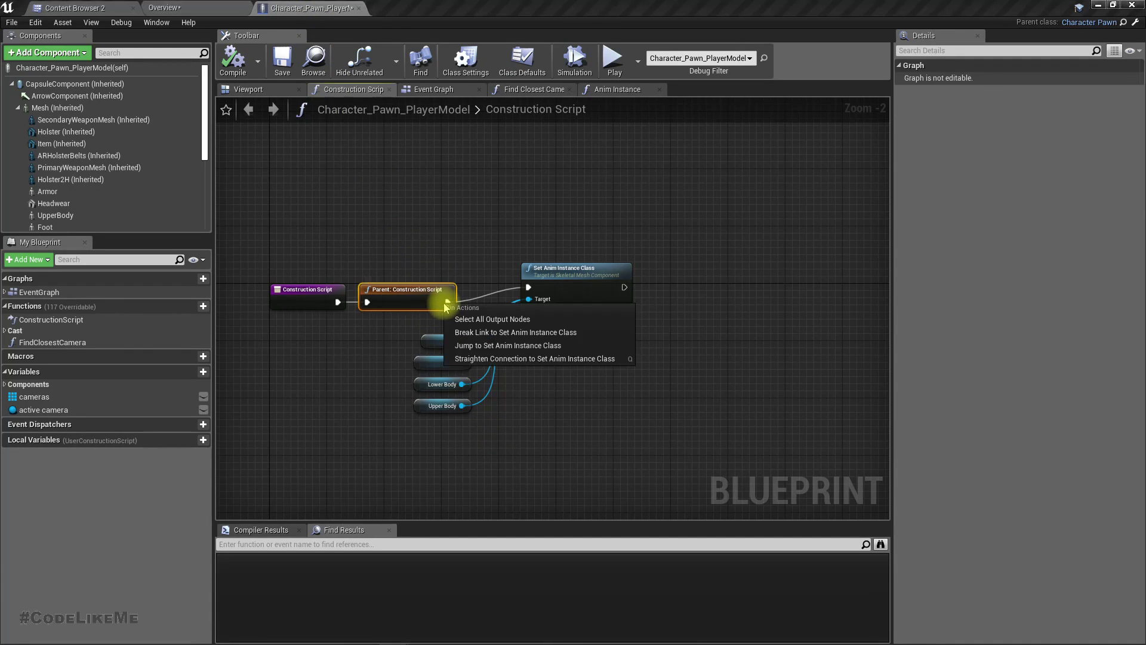
{"action": "left_click", "coordinate": [473, 334]}
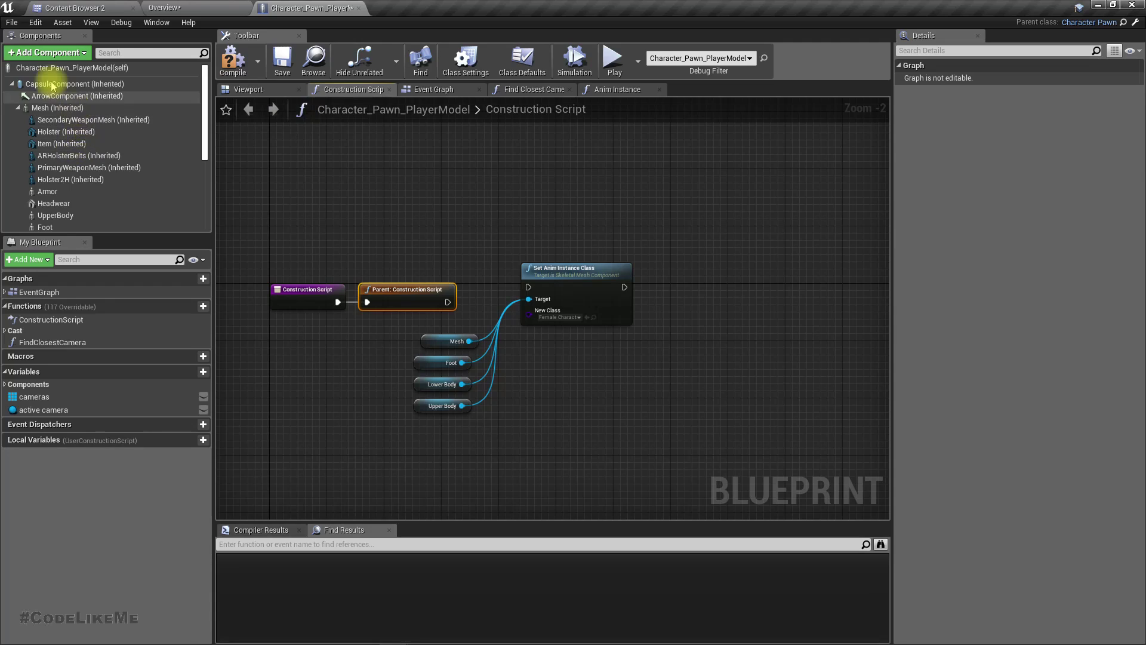
Set the inherited Mesh component's Anim Class to FemaleCharacter_AnimBP
{"action": "left_click", "coordinate": [54, 108]}
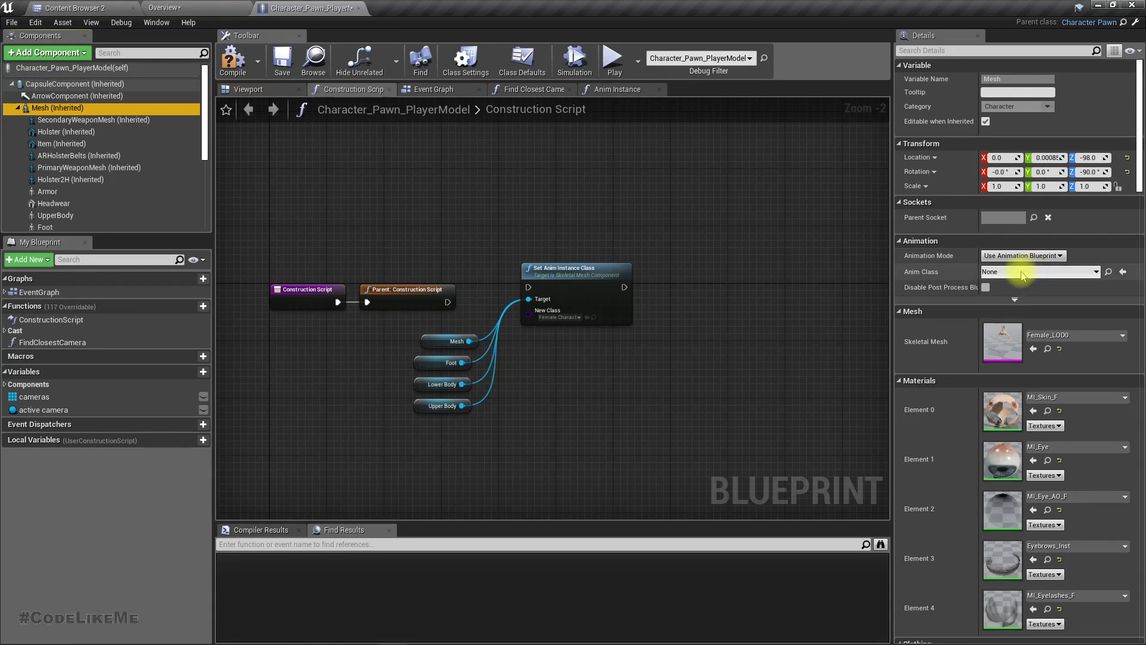
{"action": "left_click", "coordinate": [1022, 271]}
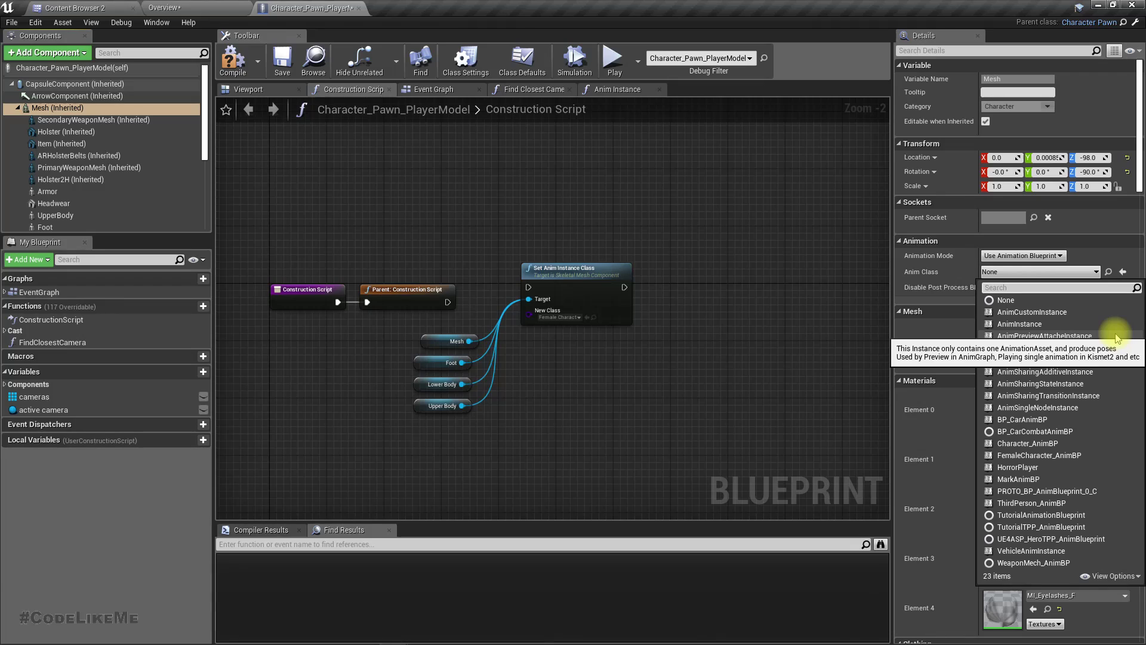
{"action": "type", "text": "female"}
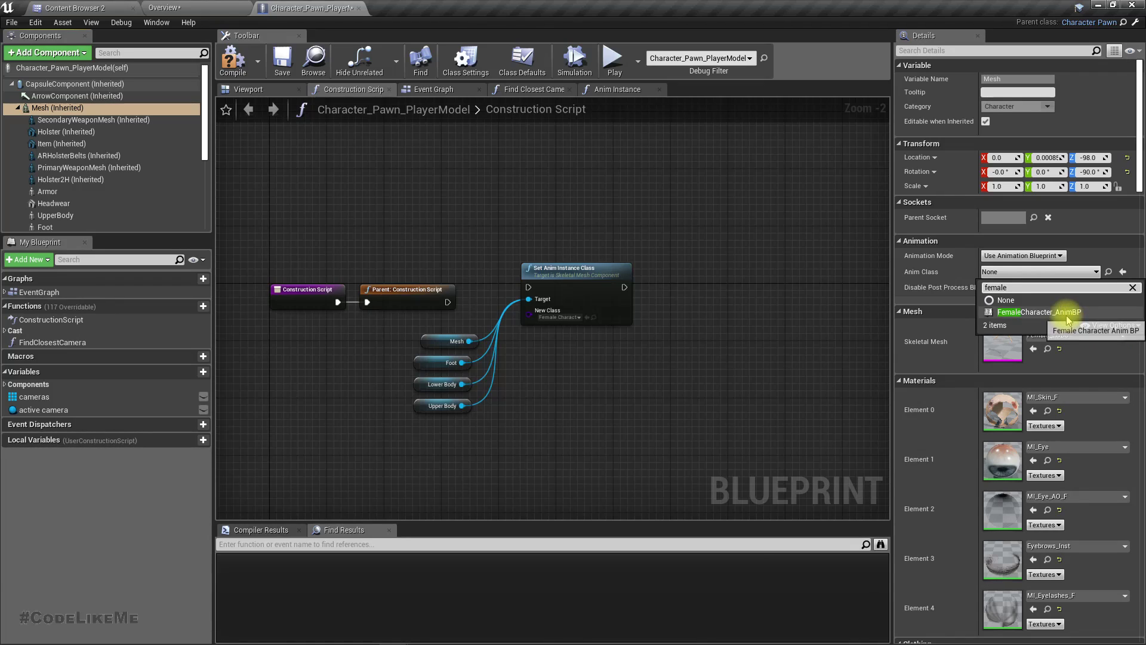
{"action": "left_click", "coordinate": [1042, 311]}
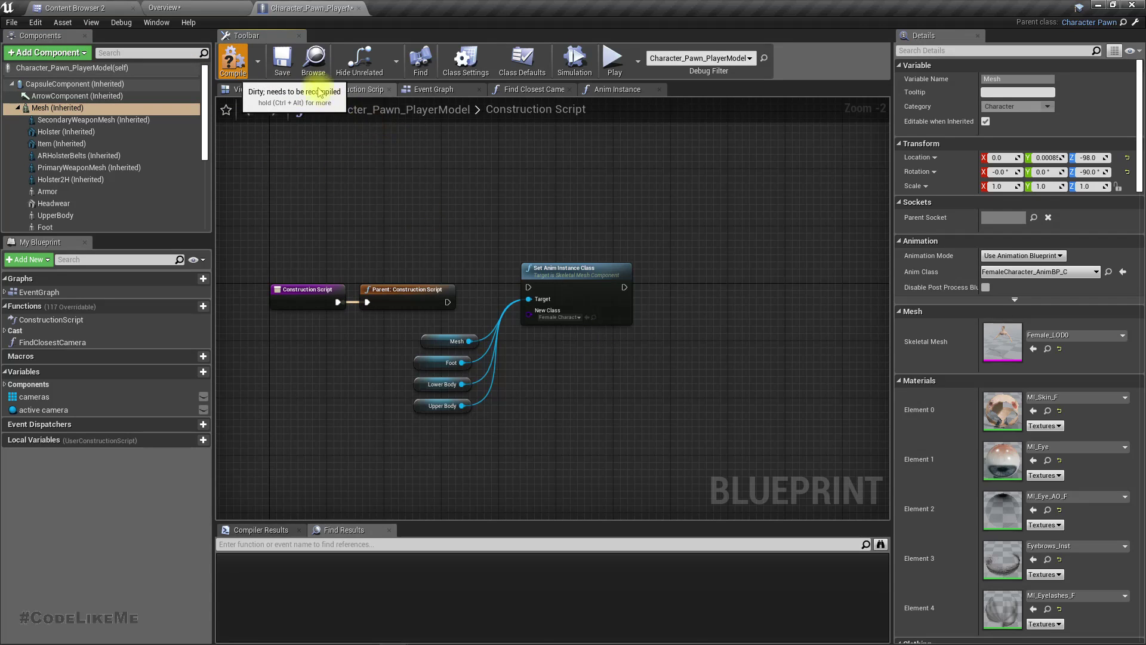
Play-test the level in full screen, walk the character forward to check its body and clothing animation, and return to the Character_Pawn_PlayerModel blueprint
{"action": "left_click", "coordinate": [199, 8]}
{"action": "key", "text": "F11"}
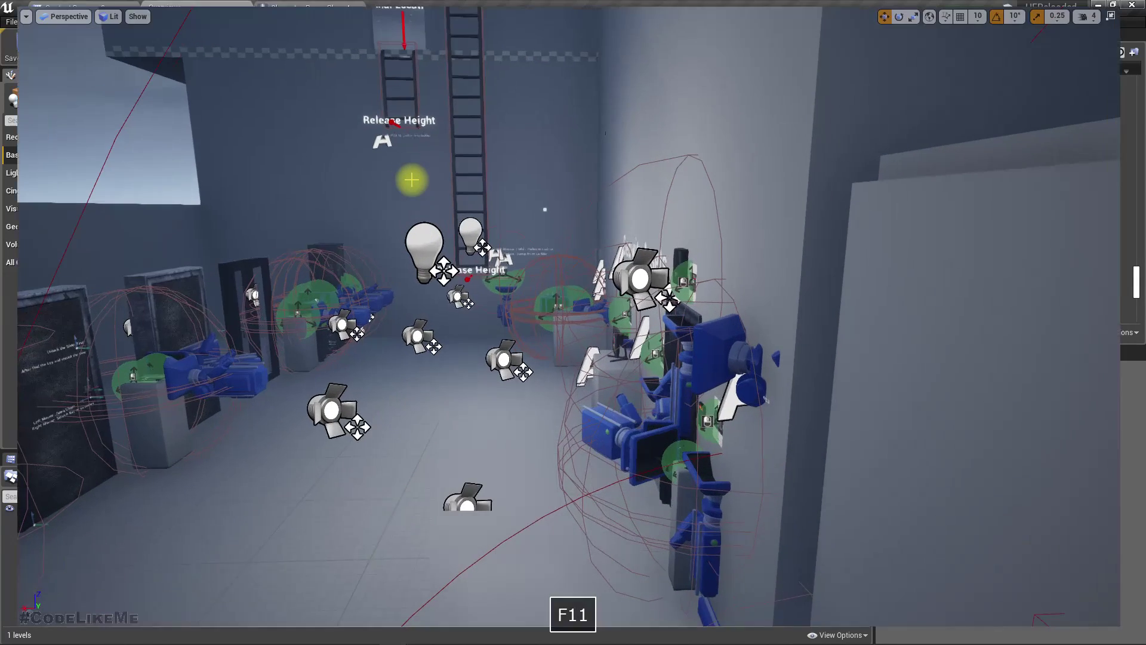
{"action": "key", "text": "alt+p"}
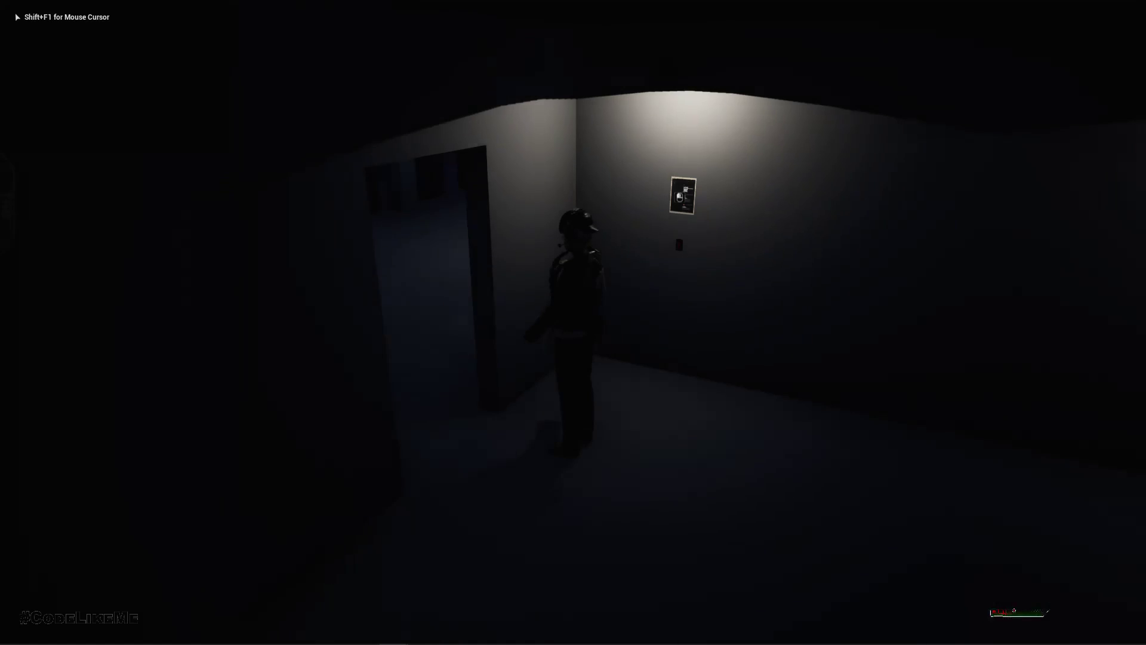
{"action": "key", "text": "w"}
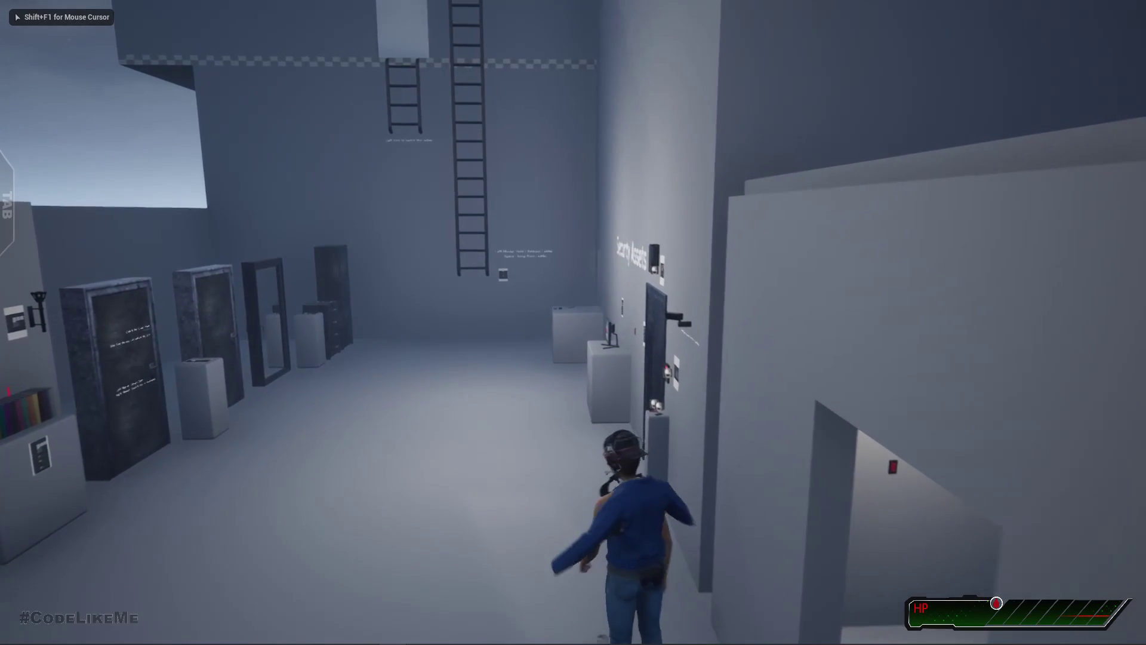
{"action": "key", "text": "w"}
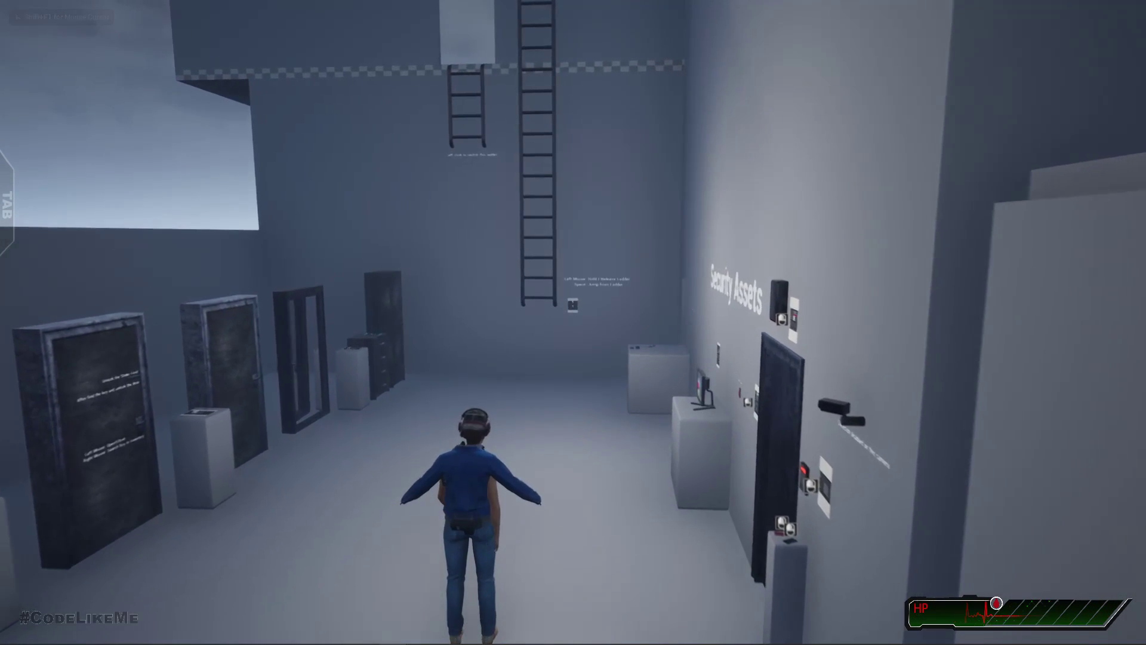
{"action": "key", "text": "Escape"}
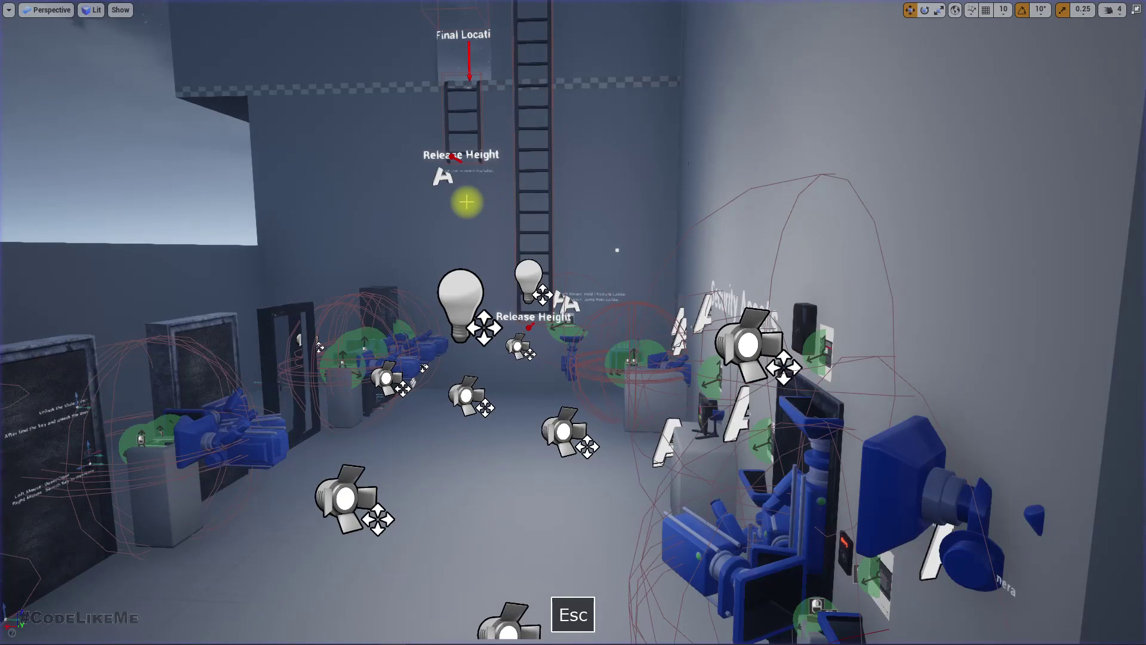
{"action": "key", "text": "F11"}
{"action": "left_click", "coordinate": [306, 7]}
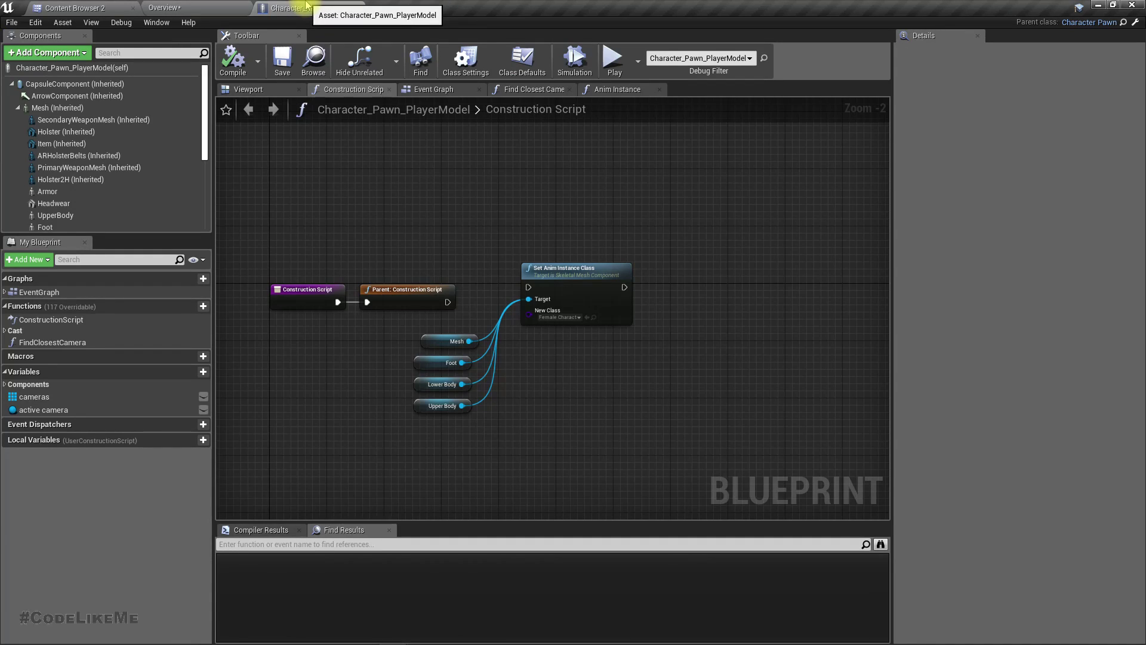
Switch to the browser and review the Master Pose Component and Copy Pose From Mesh sections against the Construction Script graph
{"action": "key", "text": "alt+Tab"}
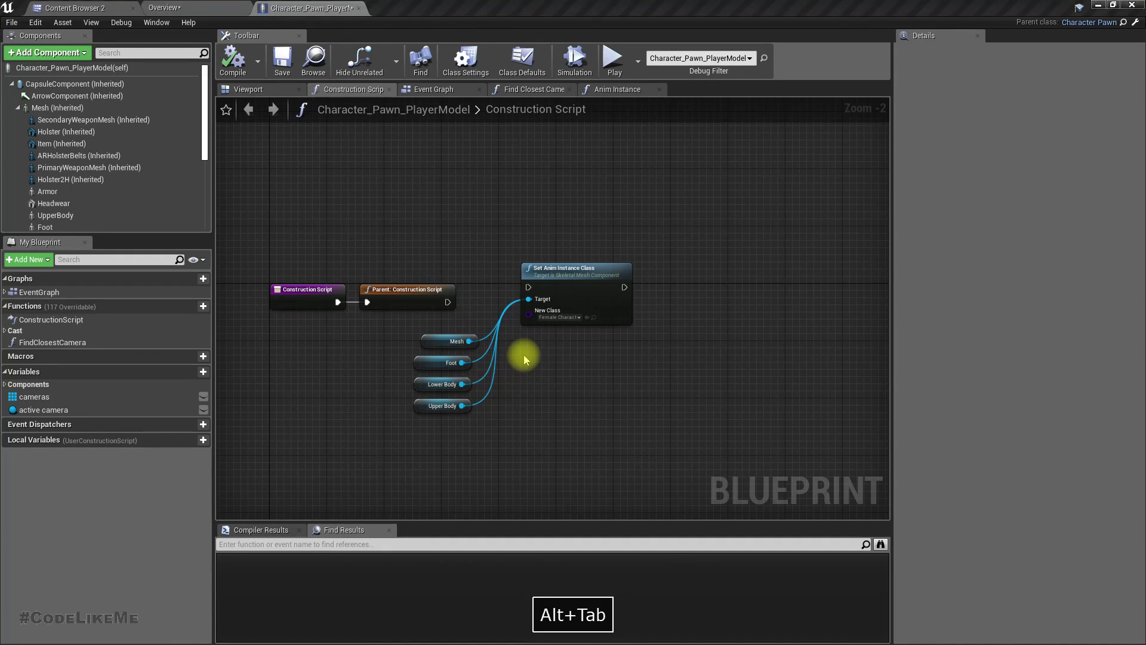
{"action": "scroll", "coordinate": [525, 346], "scroll_direction": "up", "scroll_amount": 10}
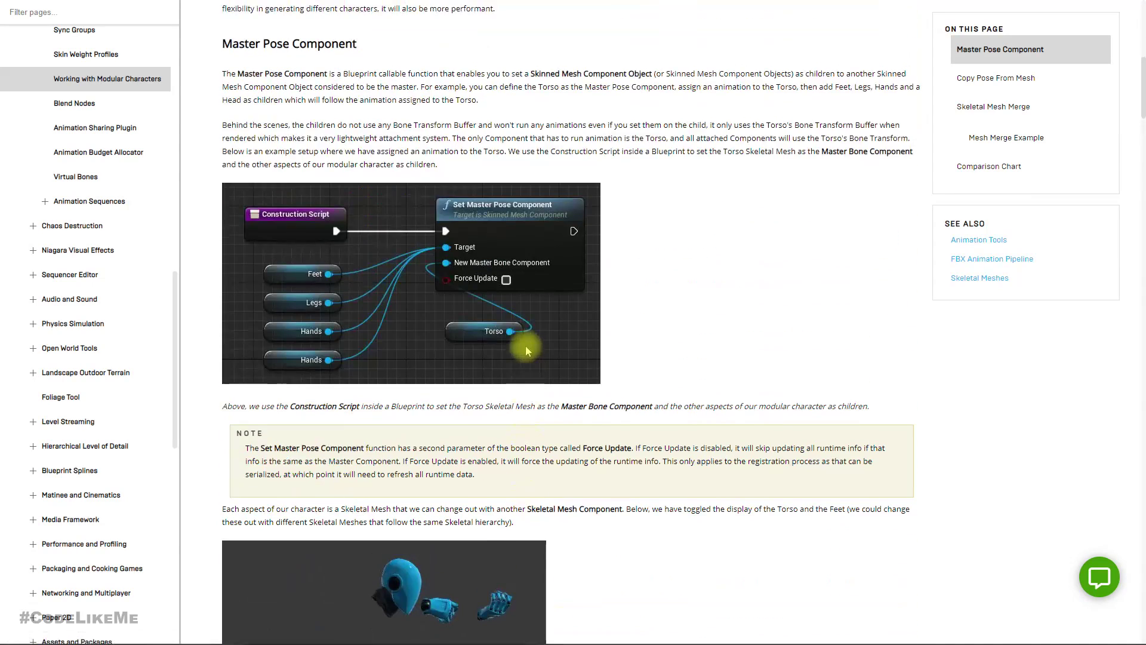
{"action": "scroll", "coordinate": [526, 345], "scroll_direction": "down", "scroll_amount": 4}
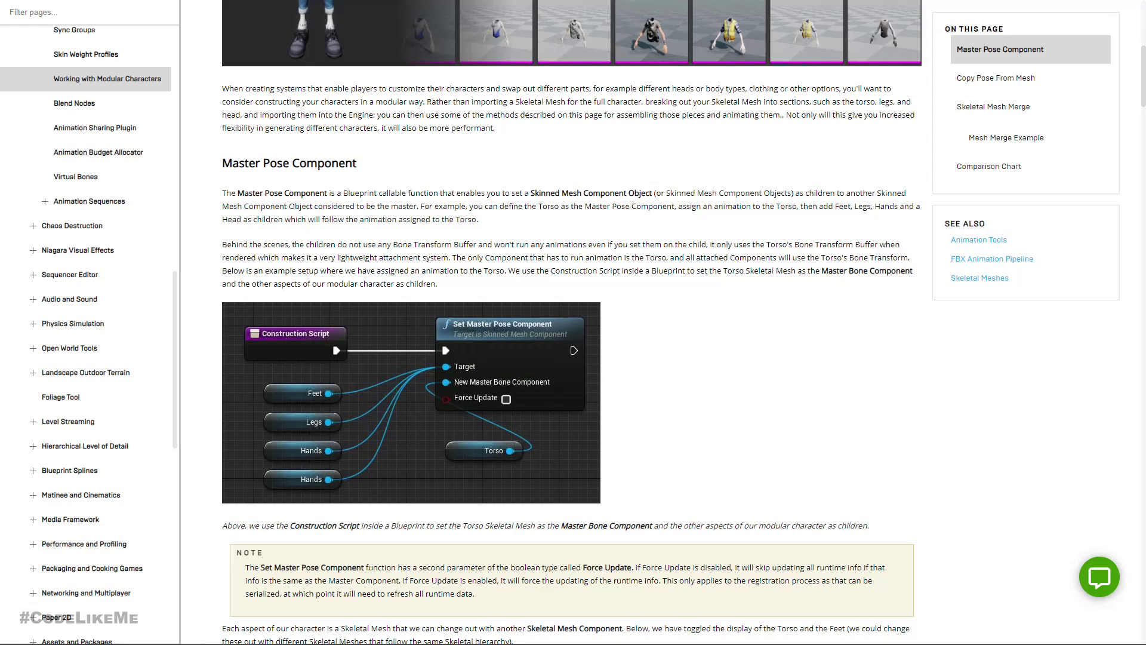
{"action": "key", "text": "alt+Tab"}
{"action": "key", "text": "Tab"}
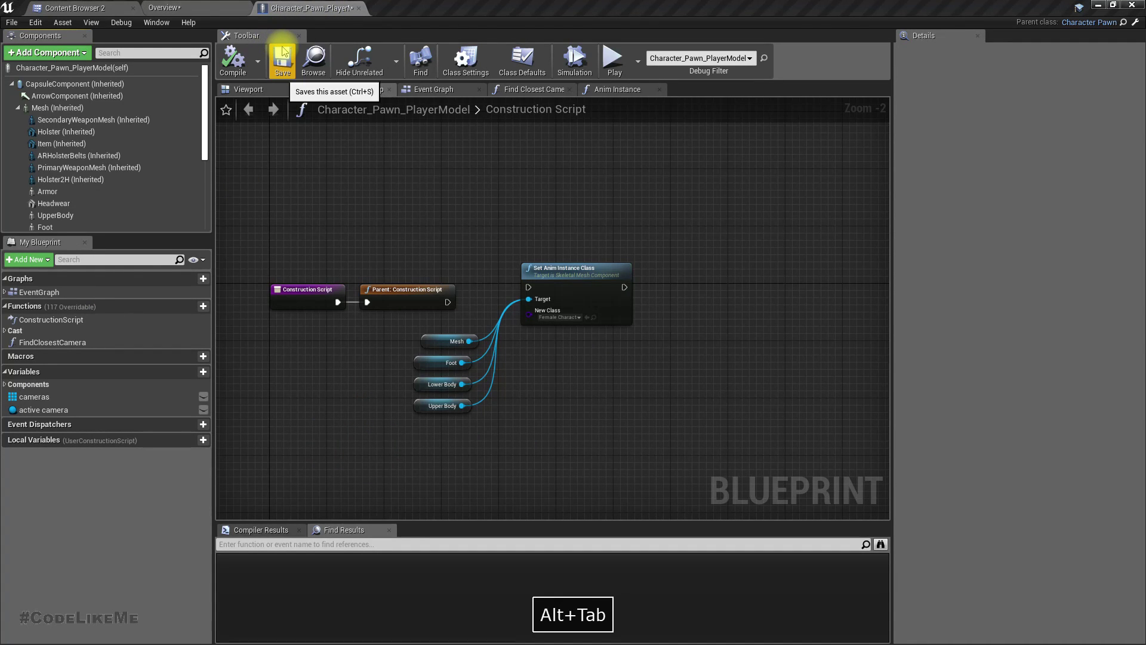
{"action": "key", "text": "alt+Tab"}
{"action": "scroll", "coordinate": [759, 340], "scroll_direction": "up", "scroll_amount": 5}
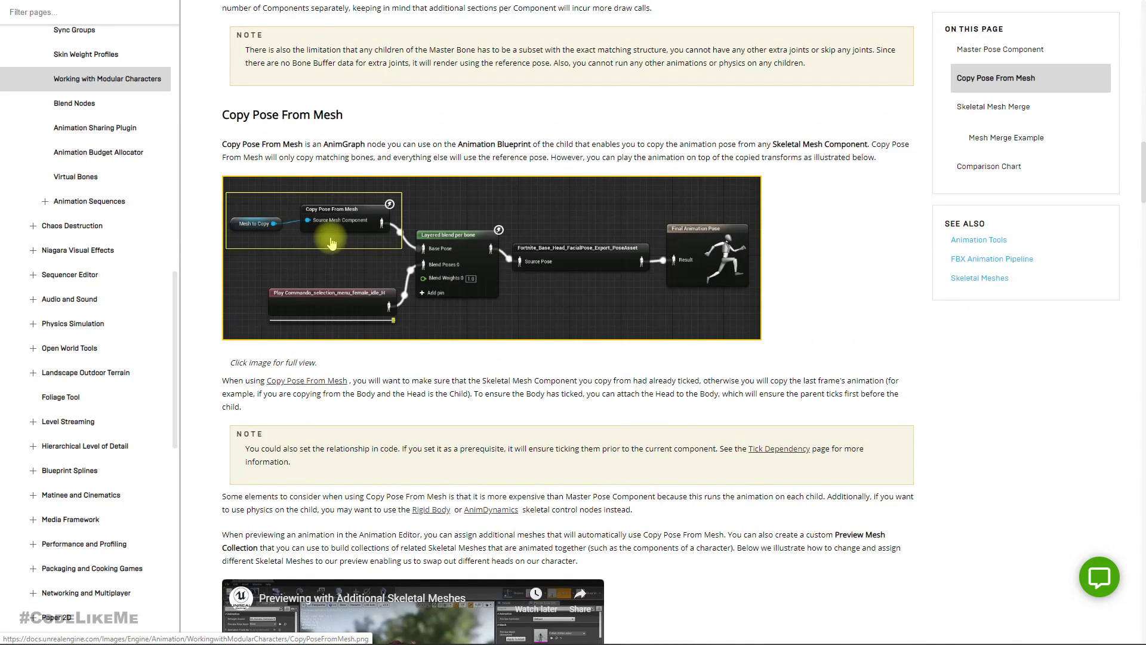
{"action": "key", "text": "alt+Tab"}
{"action": "key", "text": "alt+Tab"}
{"action": "key", "text": "alt+Tab"}
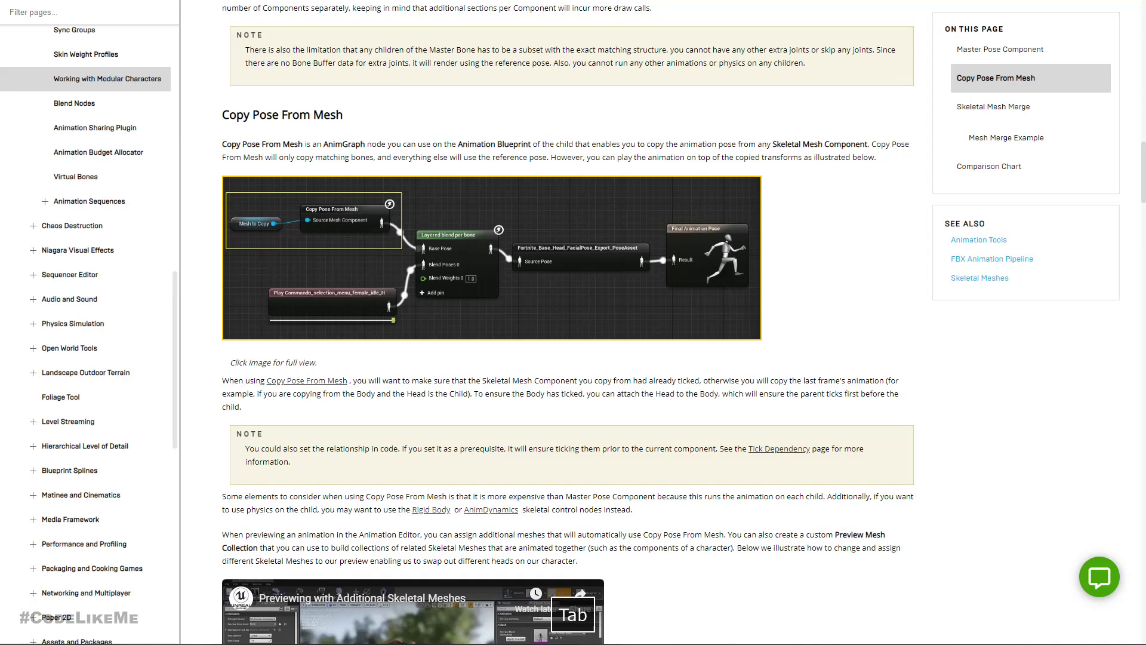
Switch back to Unreal Editor and replace the Set Anim Instance Class node with a Set Master Pose Component node targeting Foot
{"action": "key", "text": "alt+Tab"}
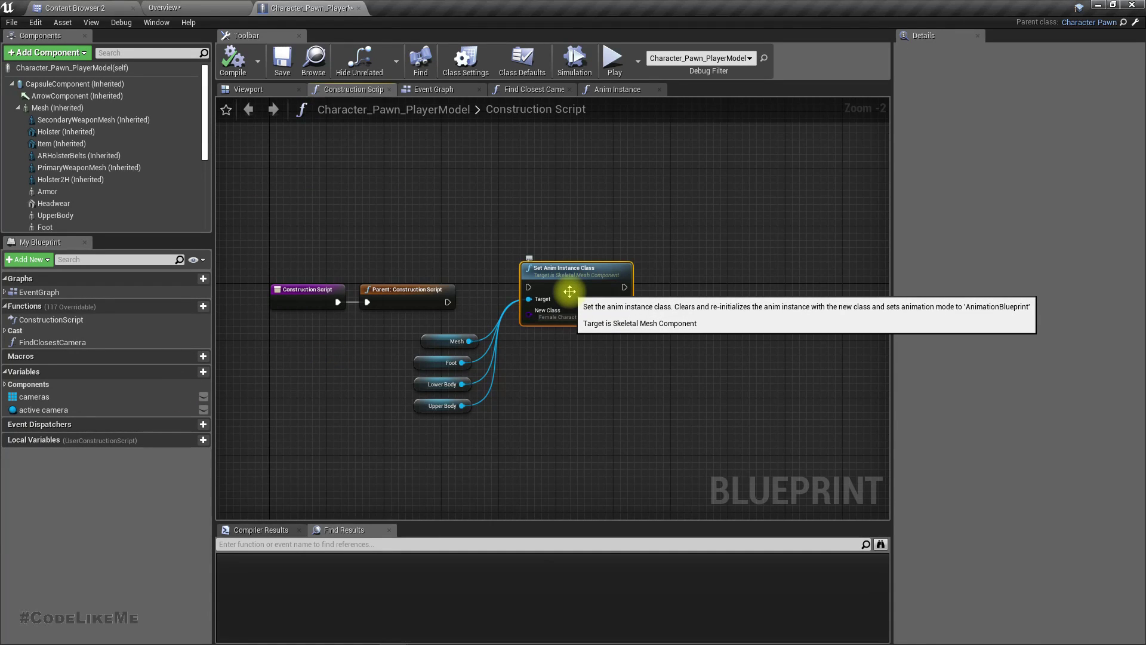
{"action": "key", "text": "Delete"}
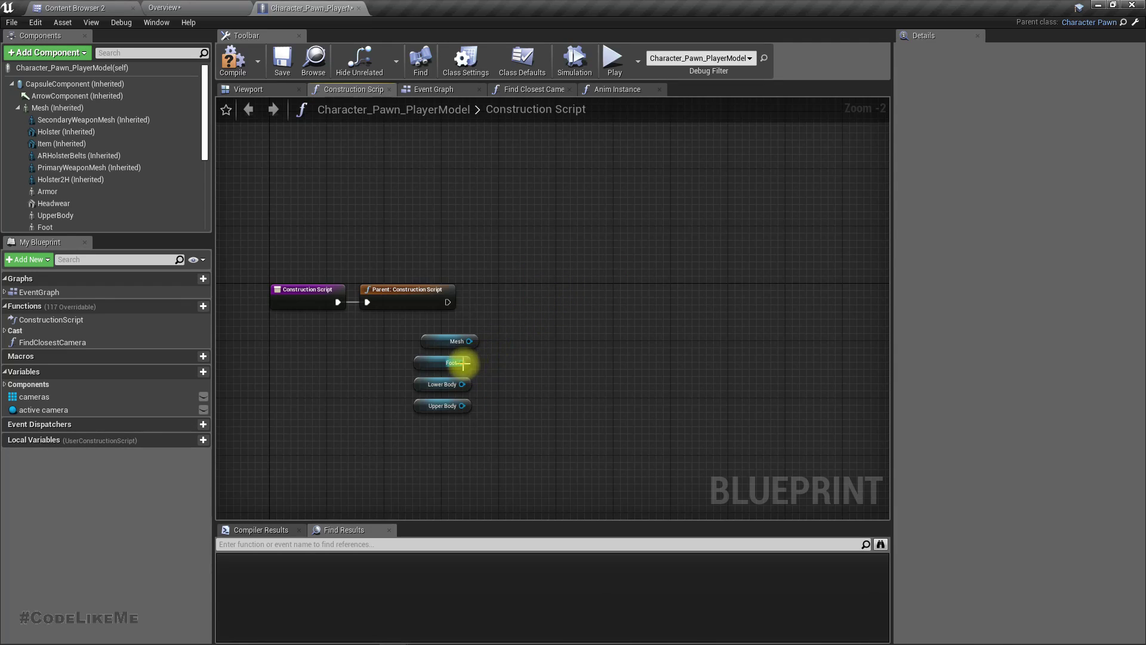
{"action": "left_click_drag", "start_coordinate": [462, 362], "coordinate": [521, 341]}
{"action": "type", "text": "set"}
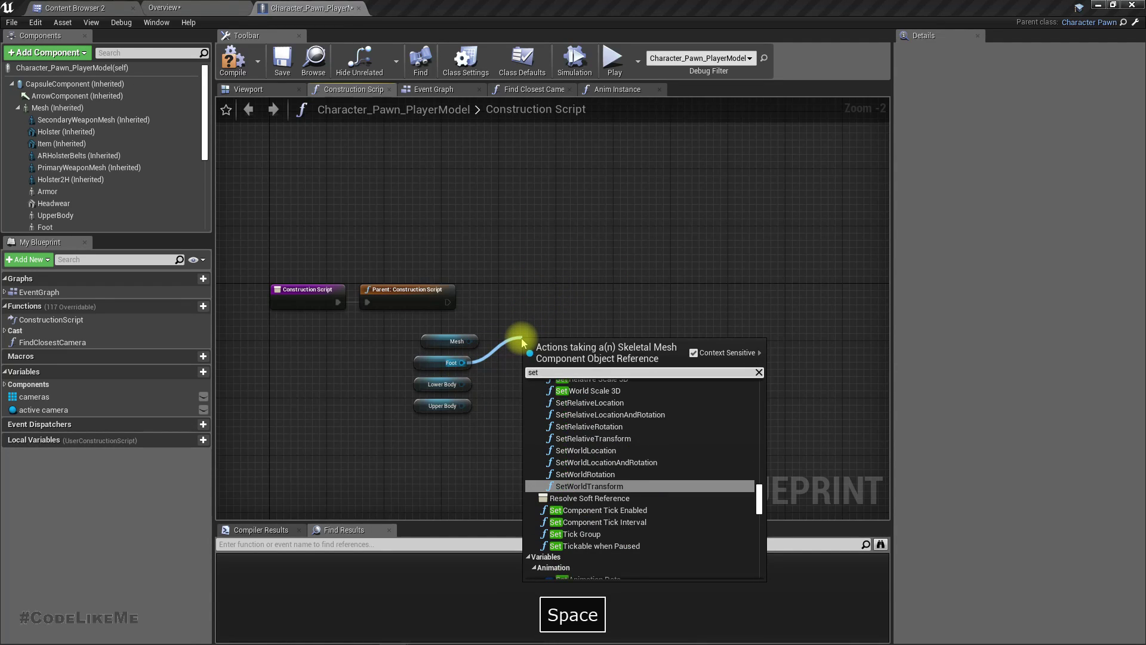
{"action": "type", "text": " masterpo"}
{"action": "key", "text": "Return"}
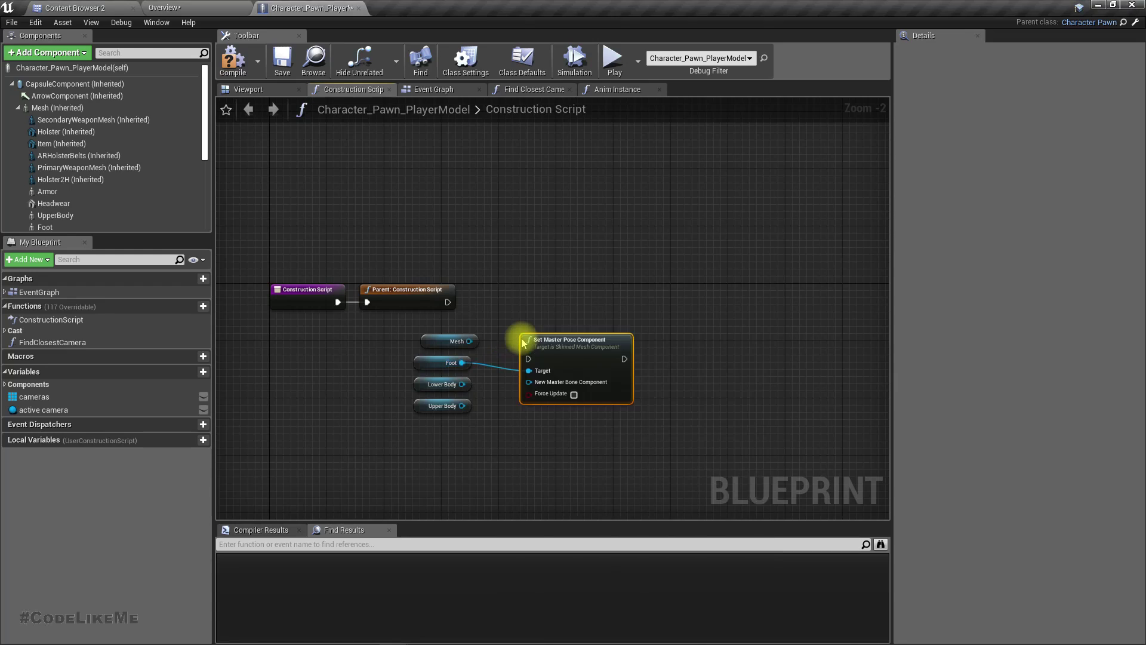
{"action": "left_click_drag", "start_coordinate": [579, 373], "coordinate": [601, 295]}
{"action": "scroll", "coordinate": [579, 322], "scroll_direction": "up", "scroll_amount": 2}
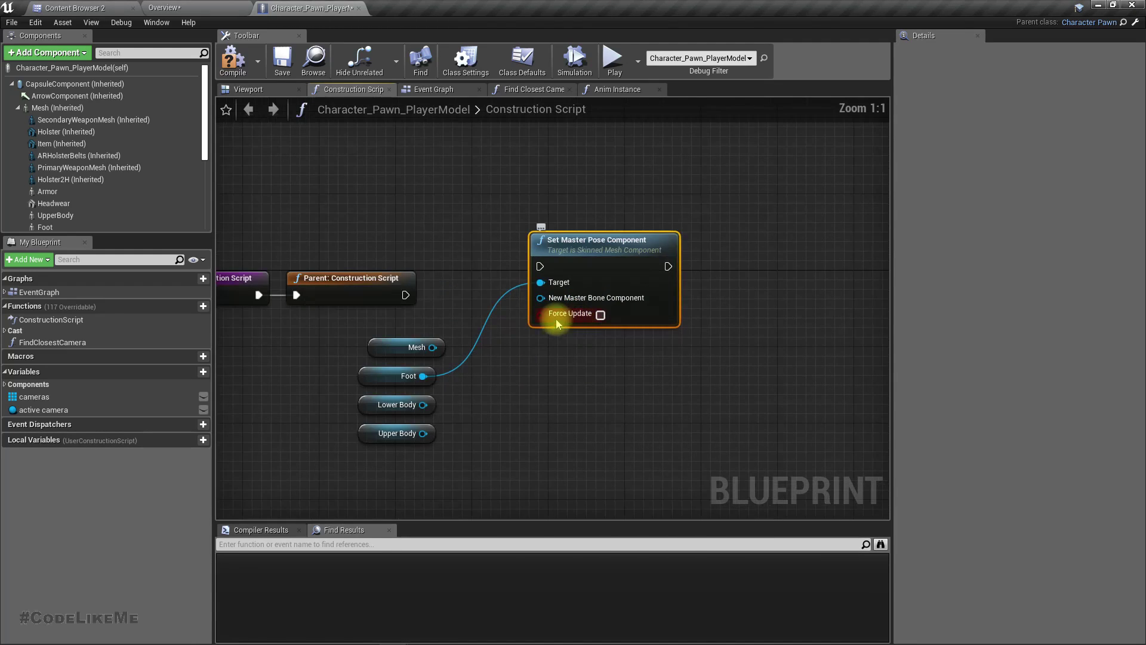
Wire Set Master Pose Component after Parent Construction Script, with Lower Body and Upper Body as added targets and Mesh as master, and compile
{"action": "left_click_drag", "start_coordinate": [406, 295], "coordinate": [542, 289]}
{"action": "left_click_drag", "start_coordinate": [540, 297], "coordinate": [410, 356]}
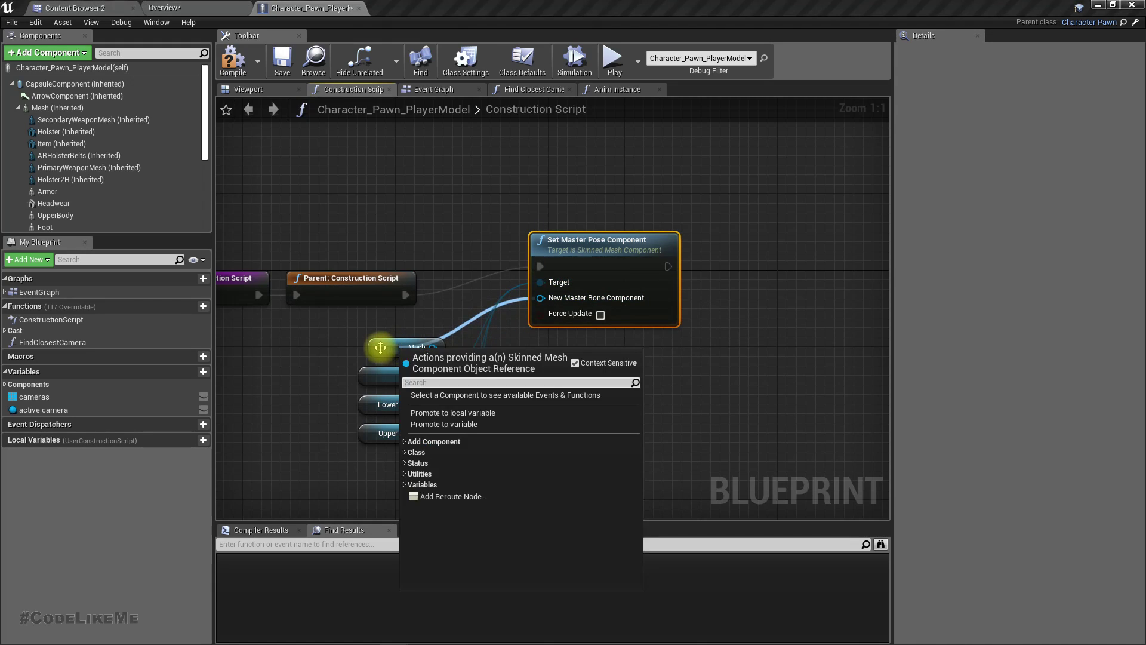
{"action": "left_click", "coordinate": [381, 348]}
{"action": "left_click_drag", "start_coordinate": [432, 348], "coordinate": [561, 301]}
{"action": "left_click_drag", "start_coordinate": [397, 348], "coordinate": [530, 447]}
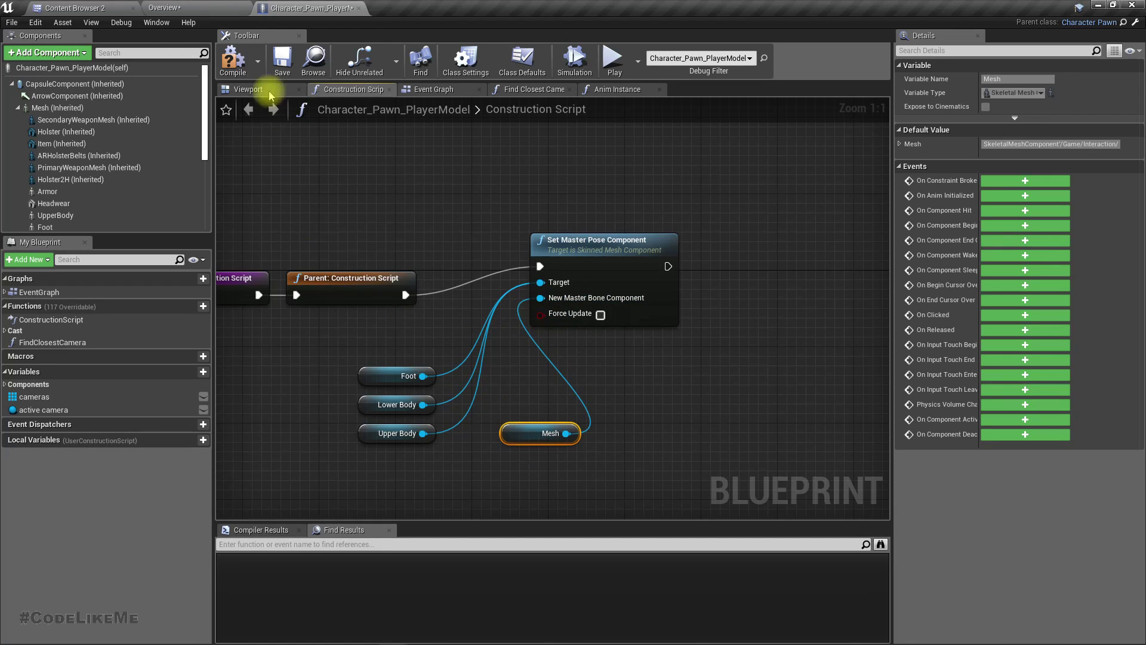
{"action": "left_click", "coordinate": [233, 60]}
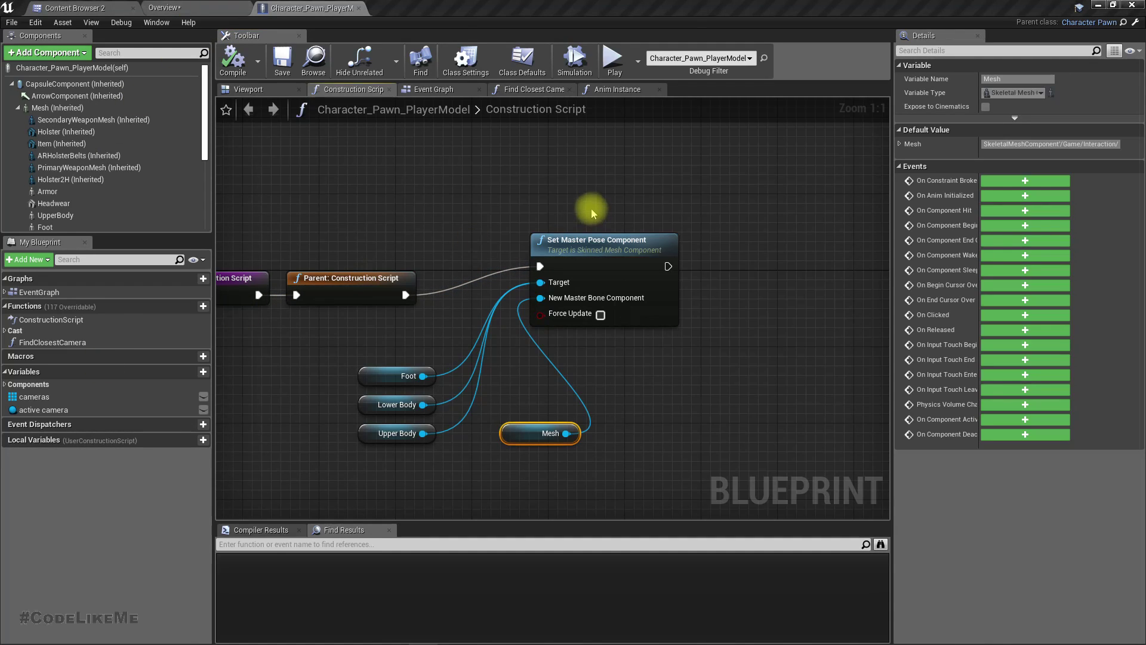
Locate the animation blueprint assigned to the inherited Mesh component in the Content Browser
{"action": "right_click_drag", "start_coordinate": [491, 197], "coordinate": [424, 161]}
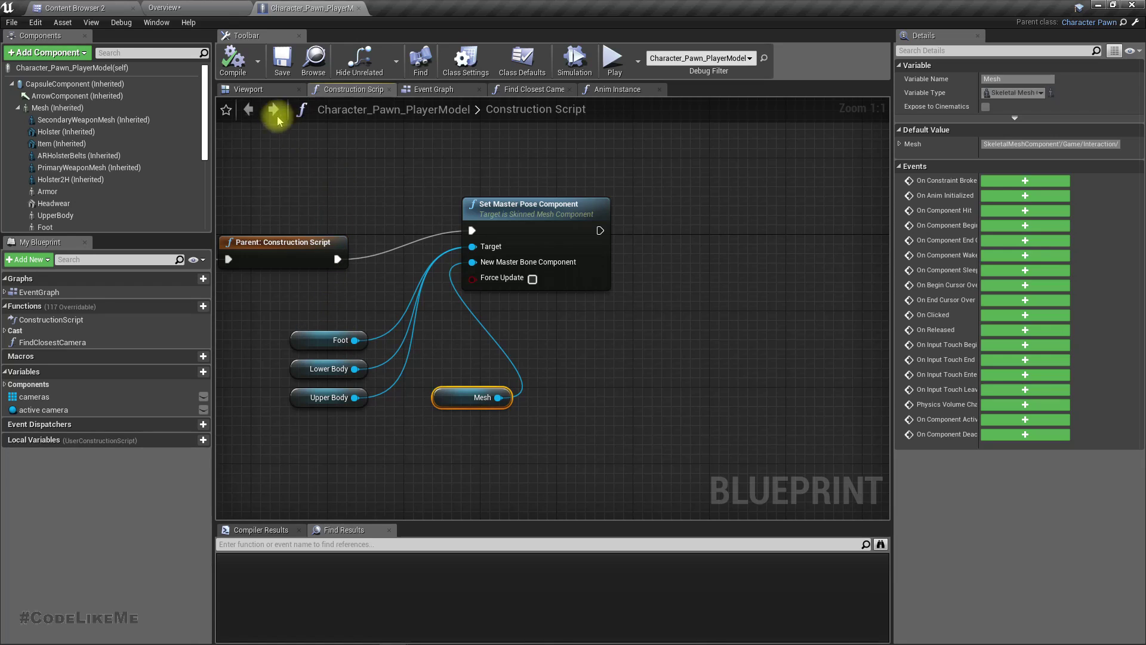
{"action": "left_click", "coordinate": [188, 6]}
{"action": "left_click", "coordinate": [301, 8]}
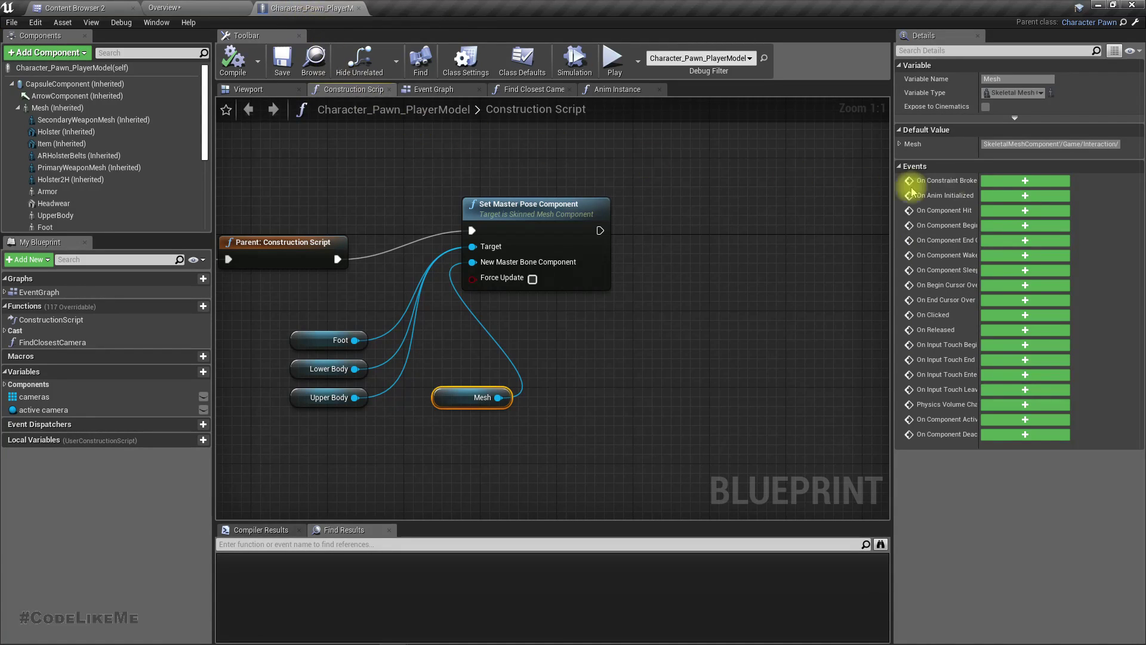
{"action": "left_click", "coordinate": [109, 109]}
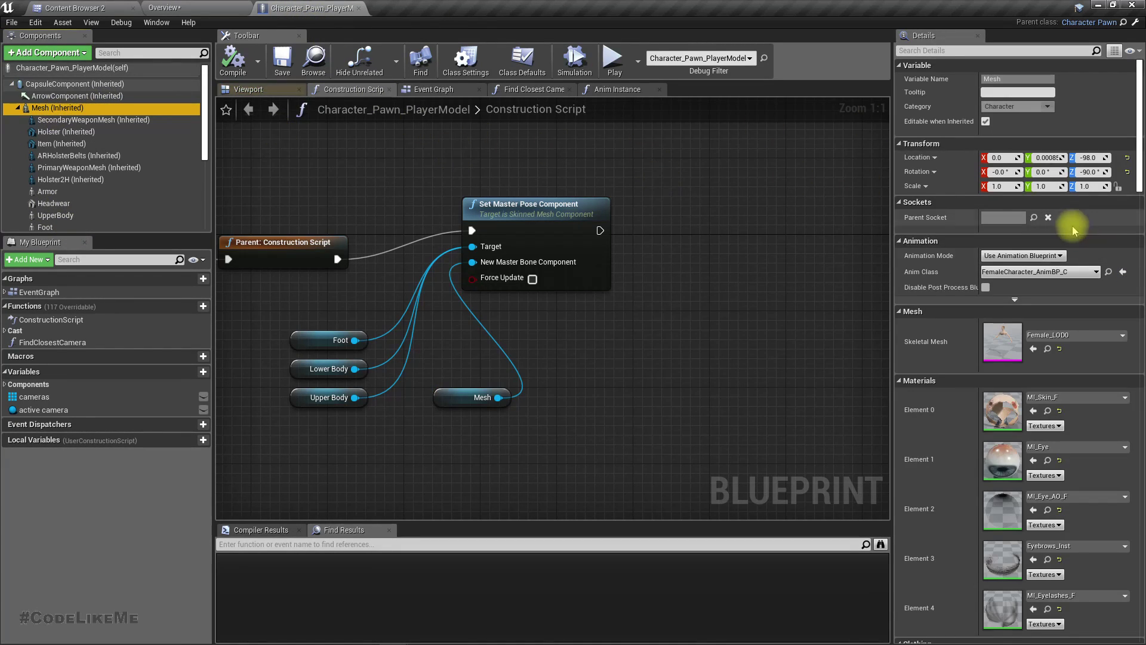
{"action": "left_click", "coordinate": [1109, 271]}
{"action": "left_click", "coordinate": [409, 570]}
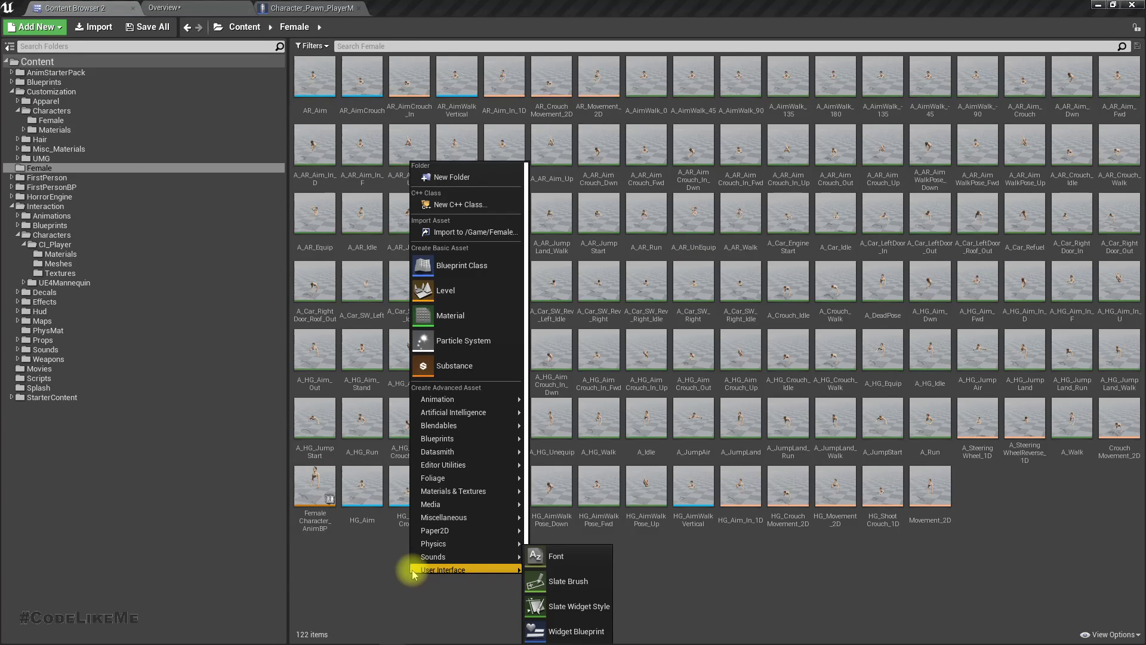
{"action": "right_click", "coordinate": [412, 567]}
{"action": "mouse_move", "coordinate": [486, 398]}
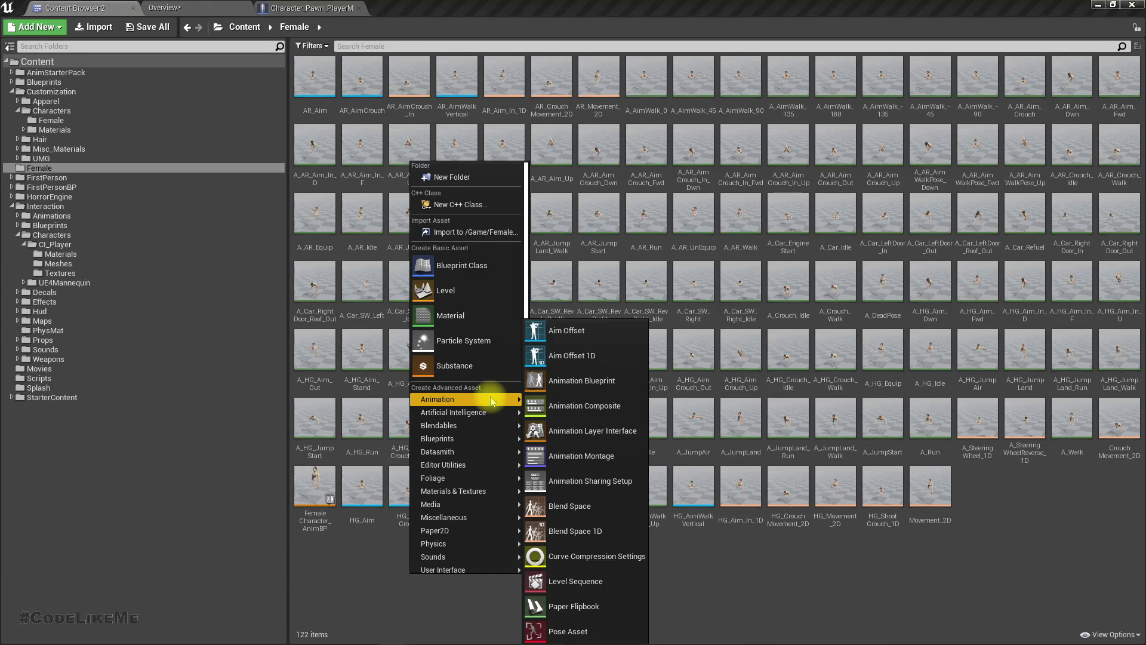
{"action": "left_click", "coordinate": [603, 401]}
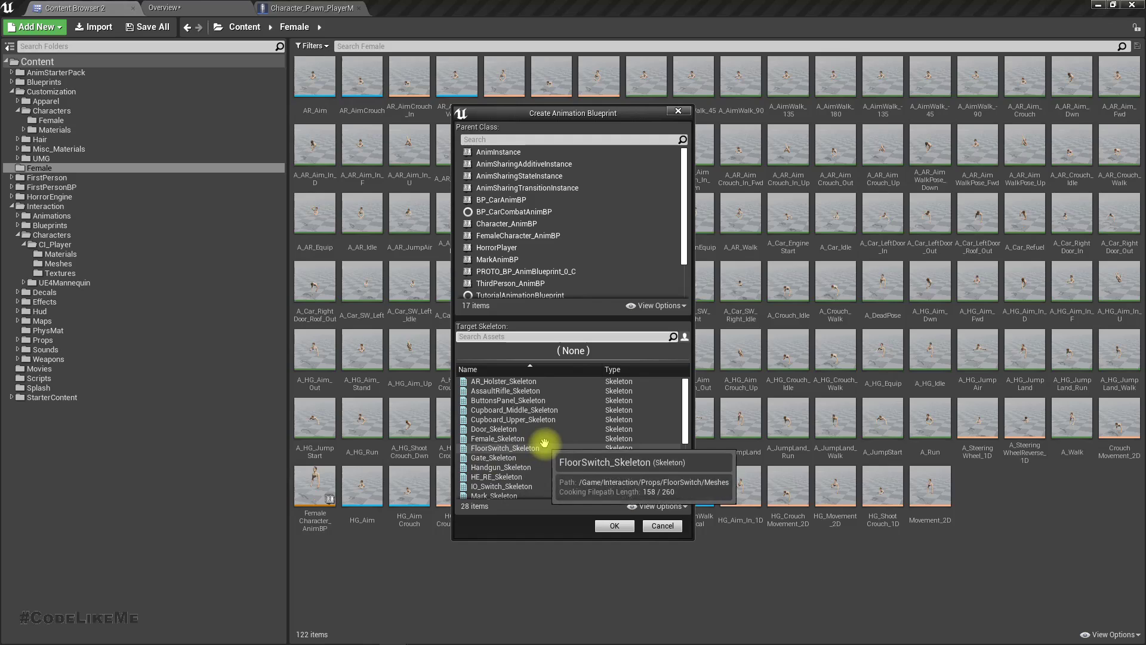
{"action": "scroll", "coordinate": [538, 431], "scroll_direction": "down", "scroll_amount": 3}
{"action": "scroll", "coordinate": [538, 431], "scroll_direction": "down", "scroll_amount": 1}
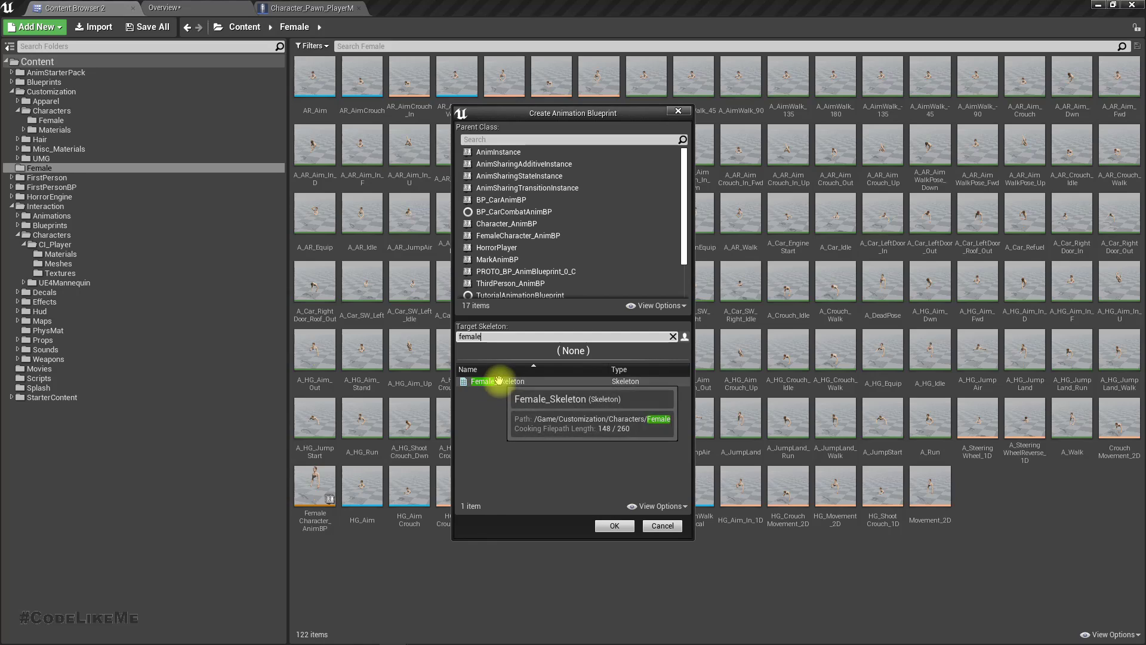
{"action": "left_click", "coordinate": [499, 381]}
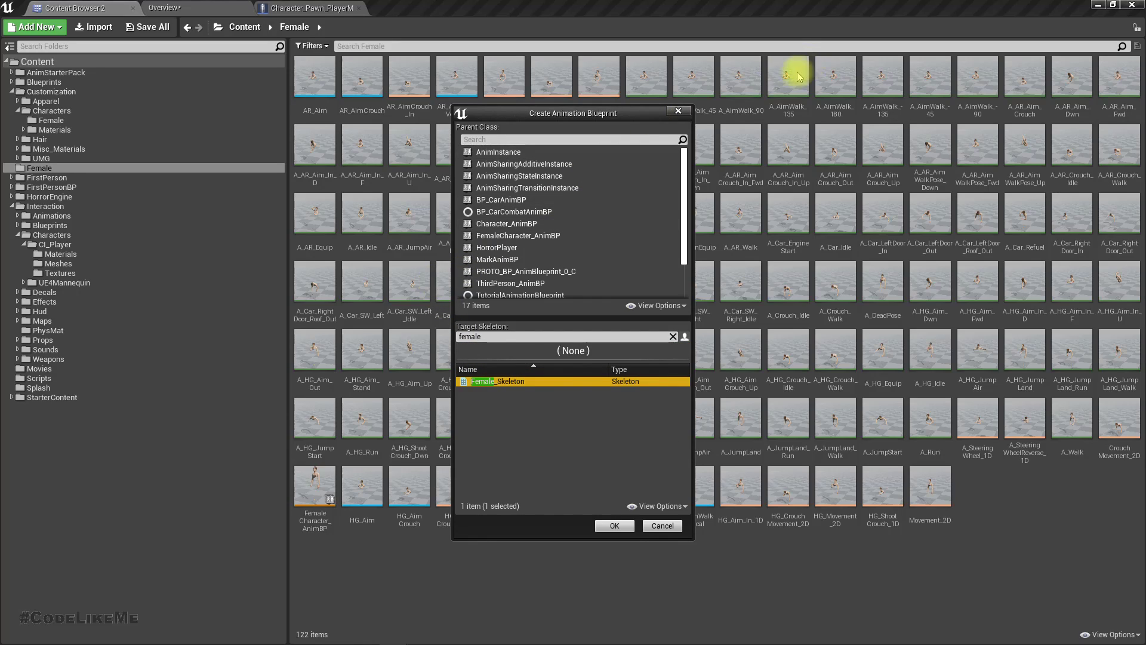
{"action": "left_click", "coordinate": [679, 111]}
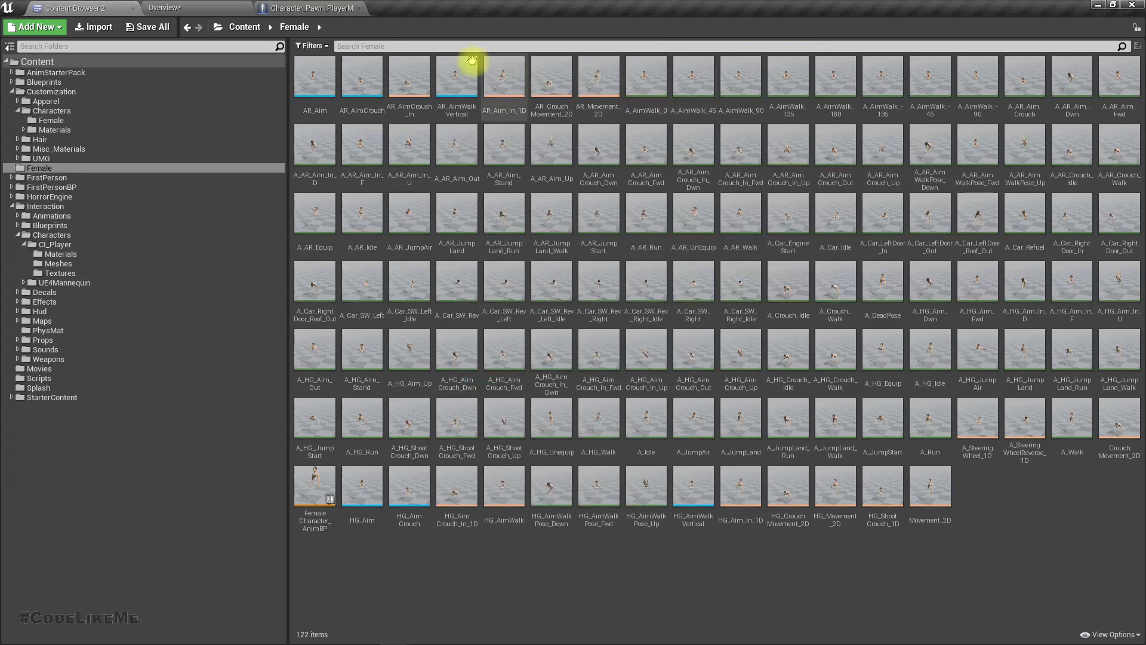
Open the inherited Mesh component's Female_LOD0 skeletal mesh and its skeleton to check which skeleton it uses
{"action": "left_click", "coordinate": [318, 8]}
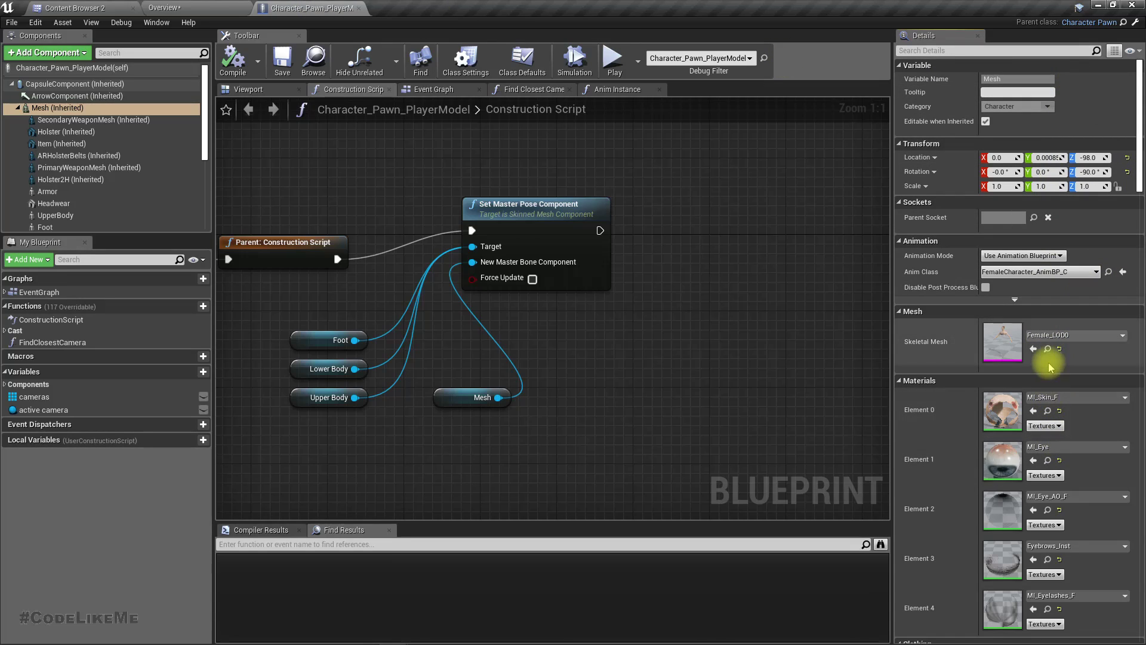
{"action": "double_click", "coordinate": [1008, 342]}
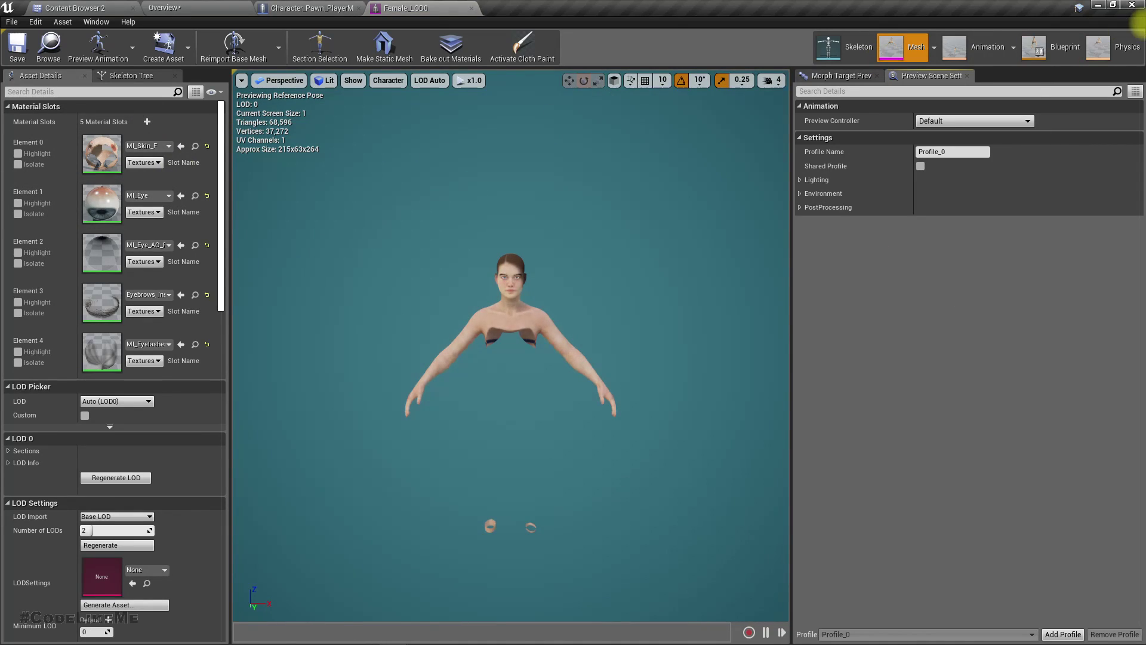
{"action": "left_click", "coordinate": [863, 39]}
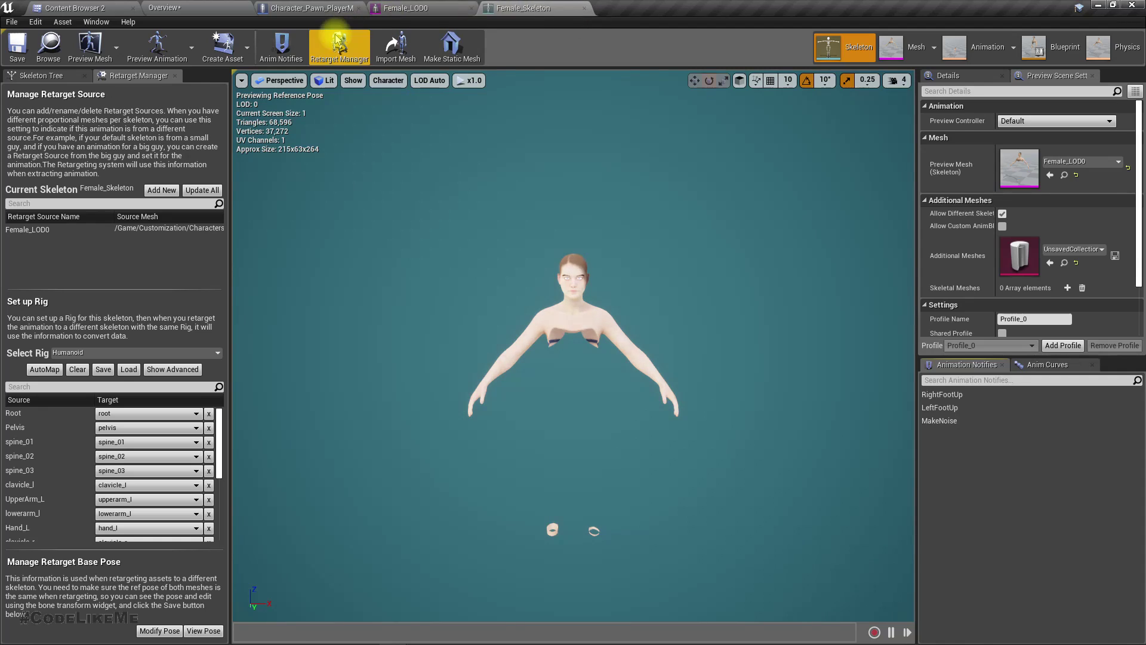
Start a new animation blueprint in the Content/Female folder and choose Female_Skeleton as its target skeleton
{"action": "left_click", "coordinate": [151, 8]}
{"action": "left_click", "coordinate": [75, 7]}
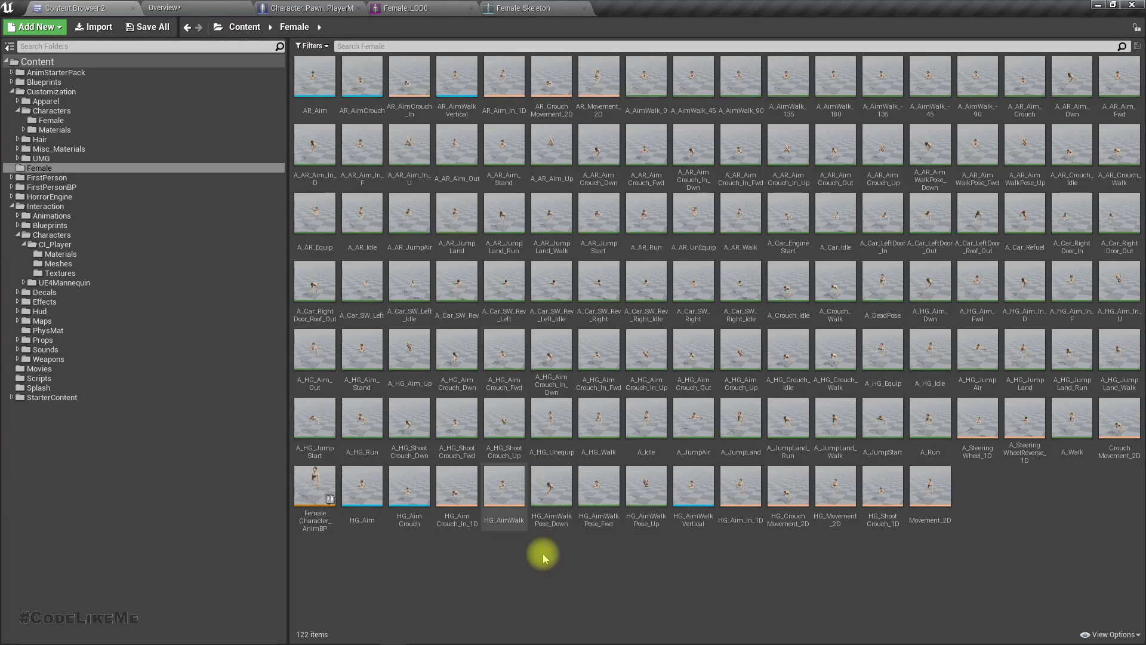
{"action": "right_click", "coordinate": [440, 575]}
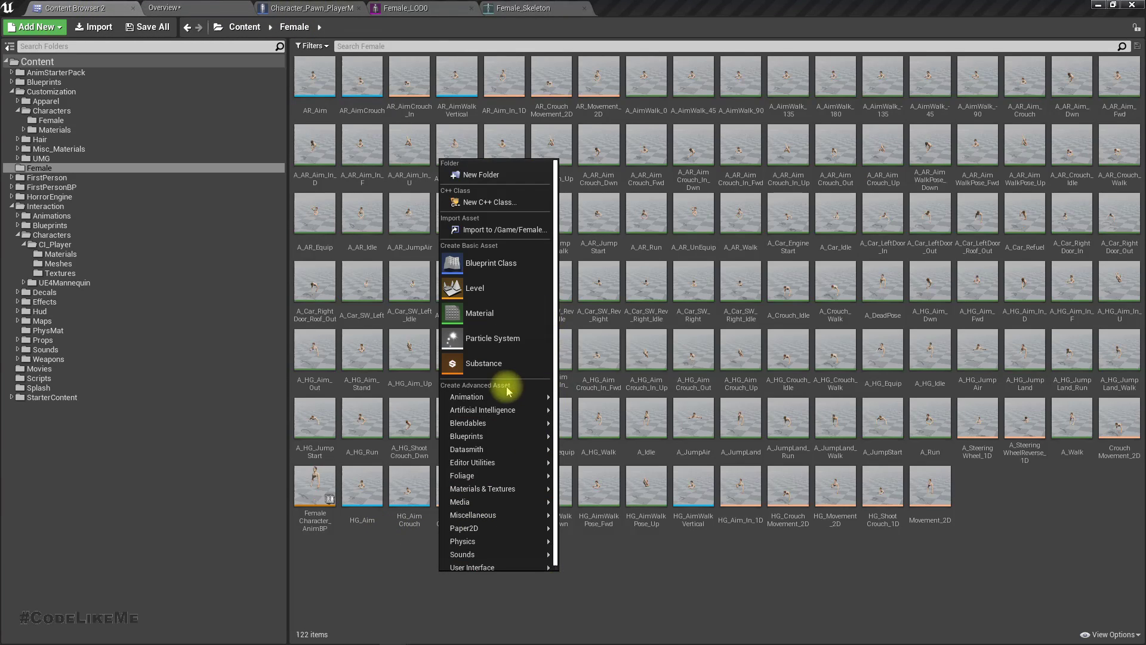
{"action": "mouse_move", "coordinate": [509, 396]}
{"action": "left_click", "coordinate": [624, 381]}
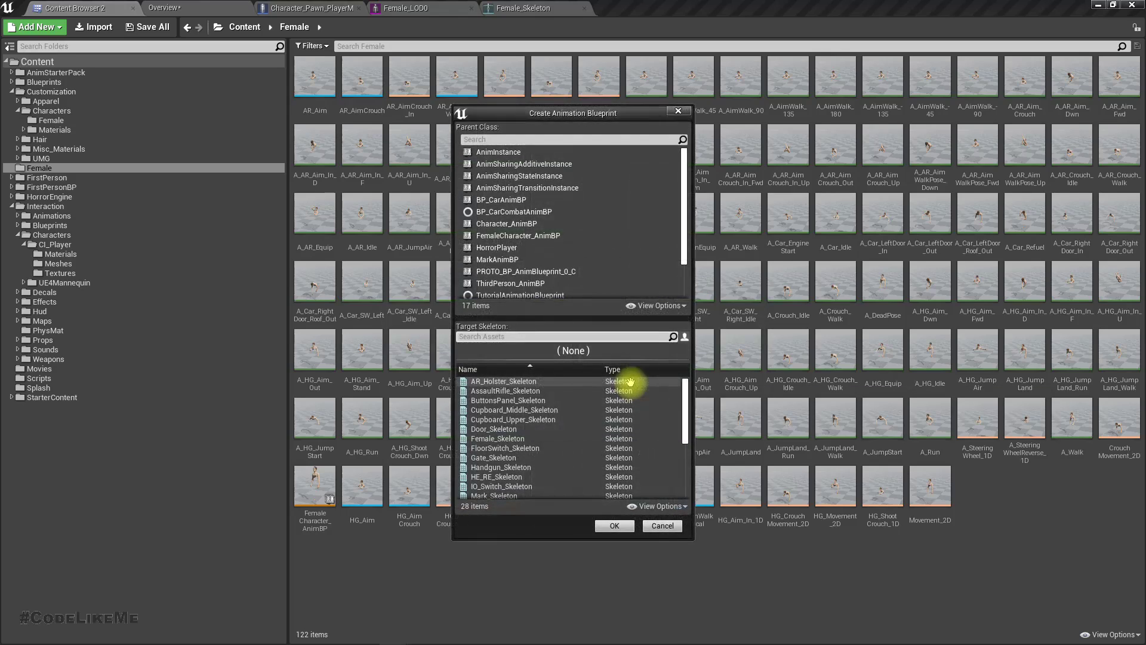
{"action": "left_click", "coordinate": [574, 351]}
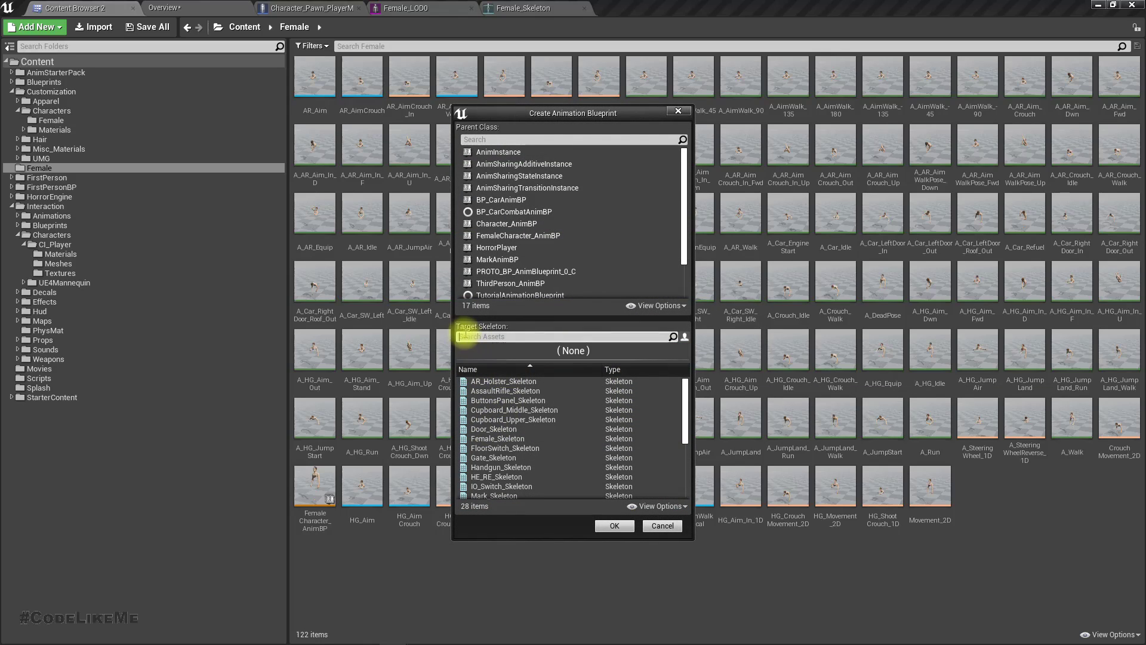
{"action": "left_click", "coordinate": [513, 336]}
{"action": "type", "text": "female"}
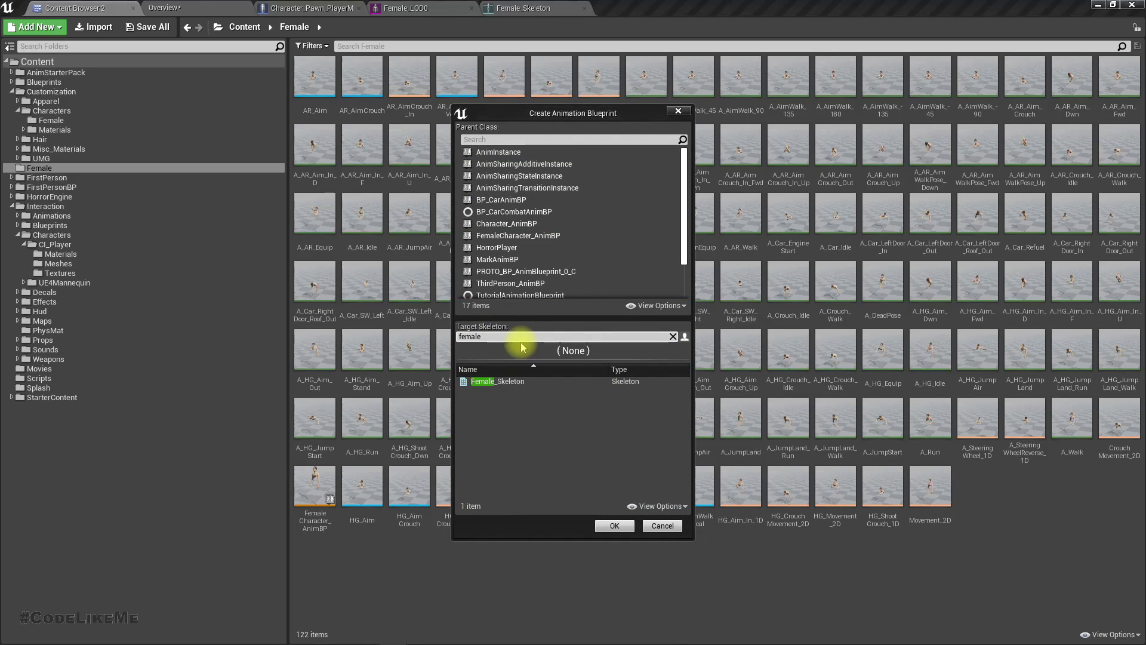
{"action": "left_click", "coordinate": [496, 389]}
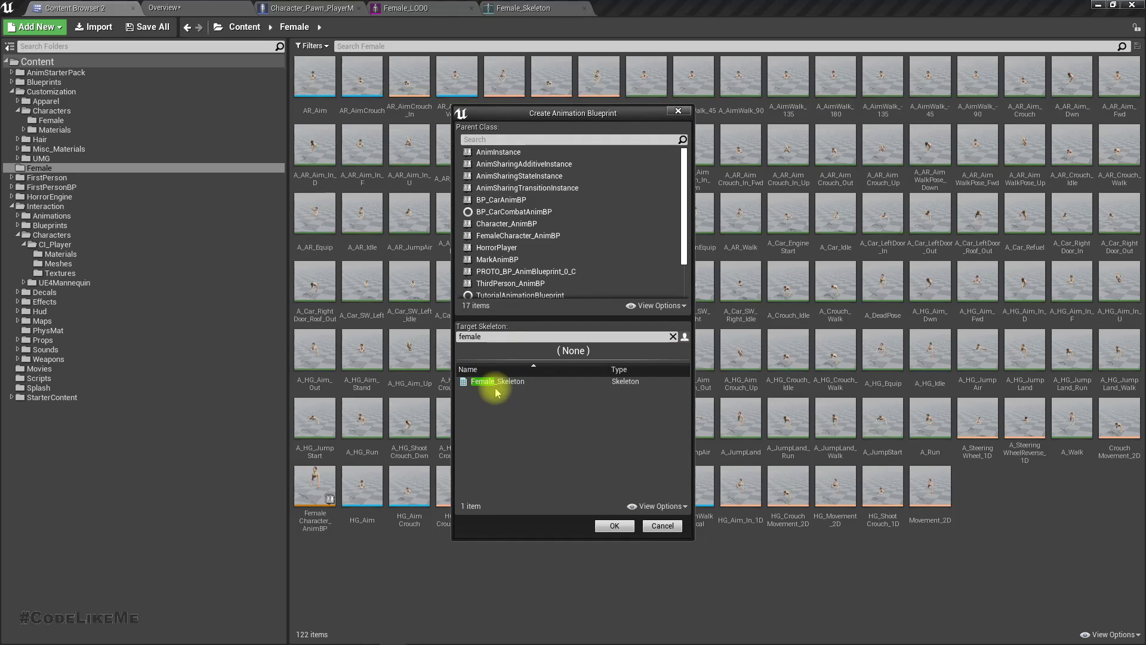
{"action": "left_click", "coordinate": [533, 380]}
Choose AnimInstance as the parent class and create the animation blueprint
{"action": "scroll", "coordinate": [582, 224], "scroll_direction": "down", "scroll_amount": 2}
{"action": "scroll", "coordinate": [582, 230], "scroll_direction": "up", "scroll_amount": 2}
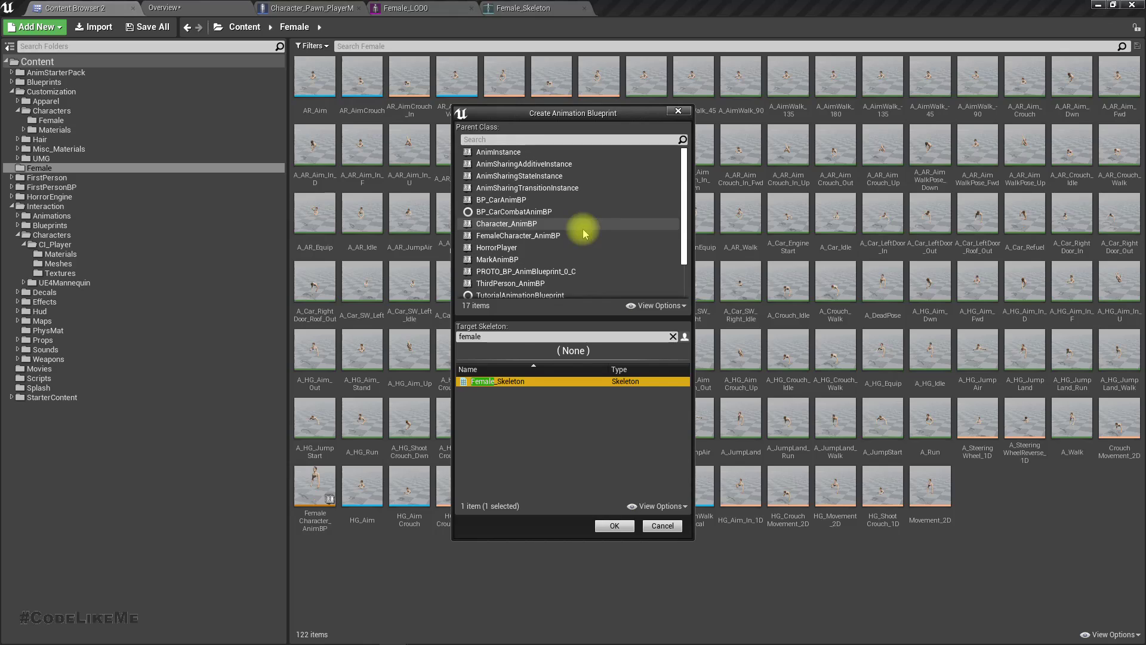
{"action": "left_click", "coordinate": [498, 152]}
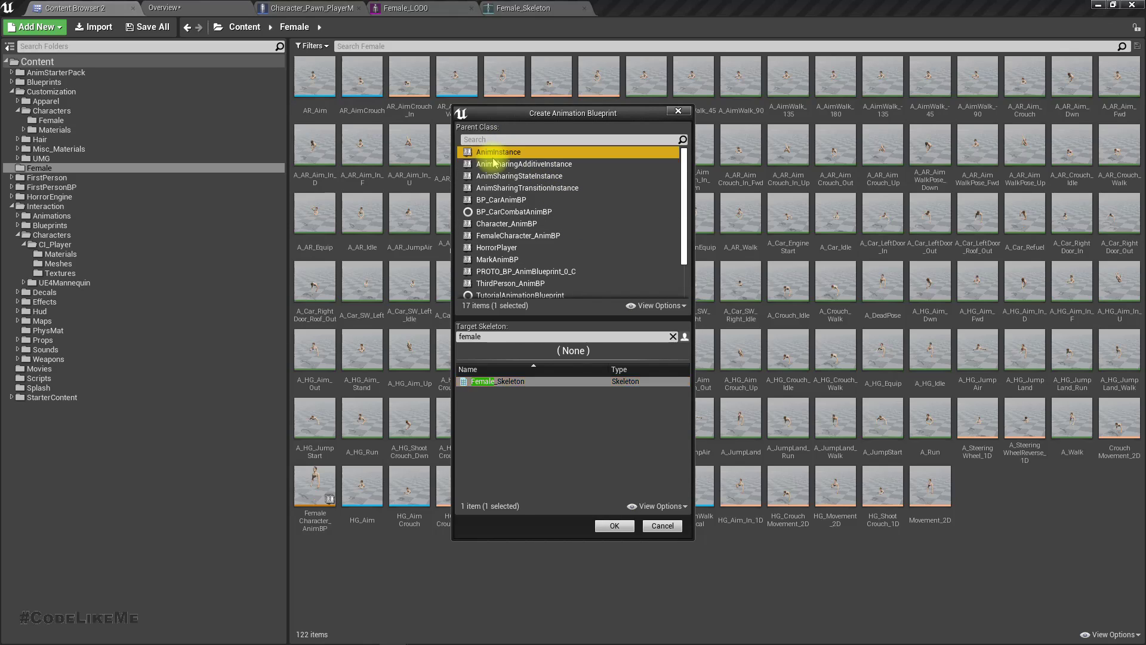
{"action": "left_click", "coordinate": [615, 527]}
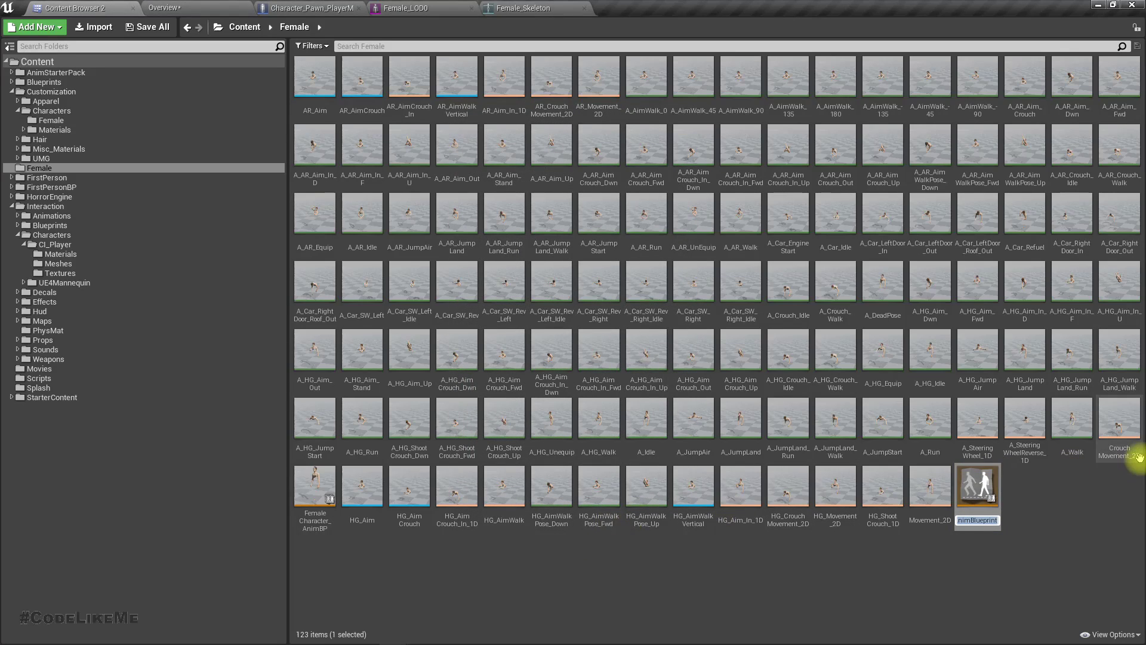
Name the new animation blueprint BPA_ChildMesh
{"action": "type", "text": "BPA_Ch"}
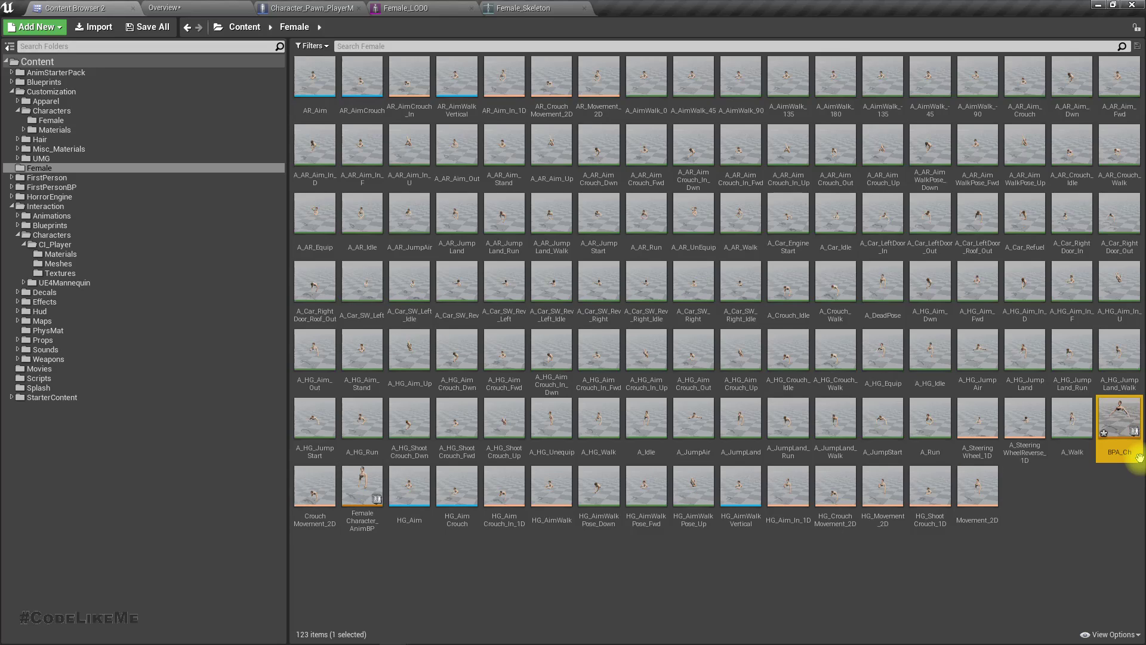
{"action": "key", "text": "F2"}
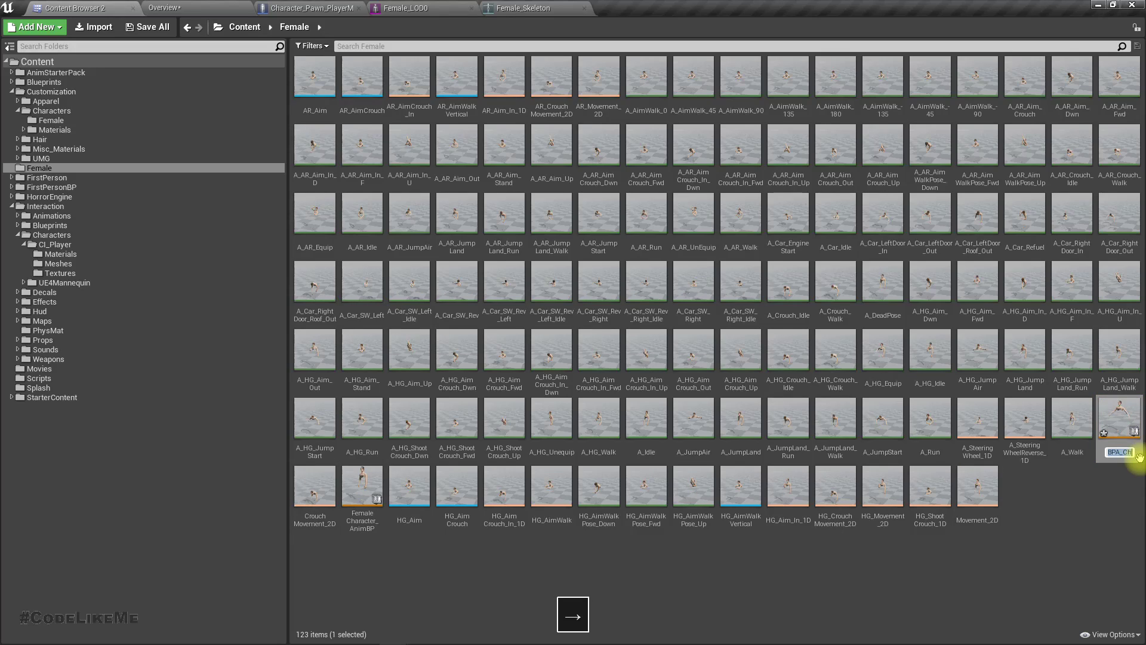
{"action": "type", "text": "ildMes"}
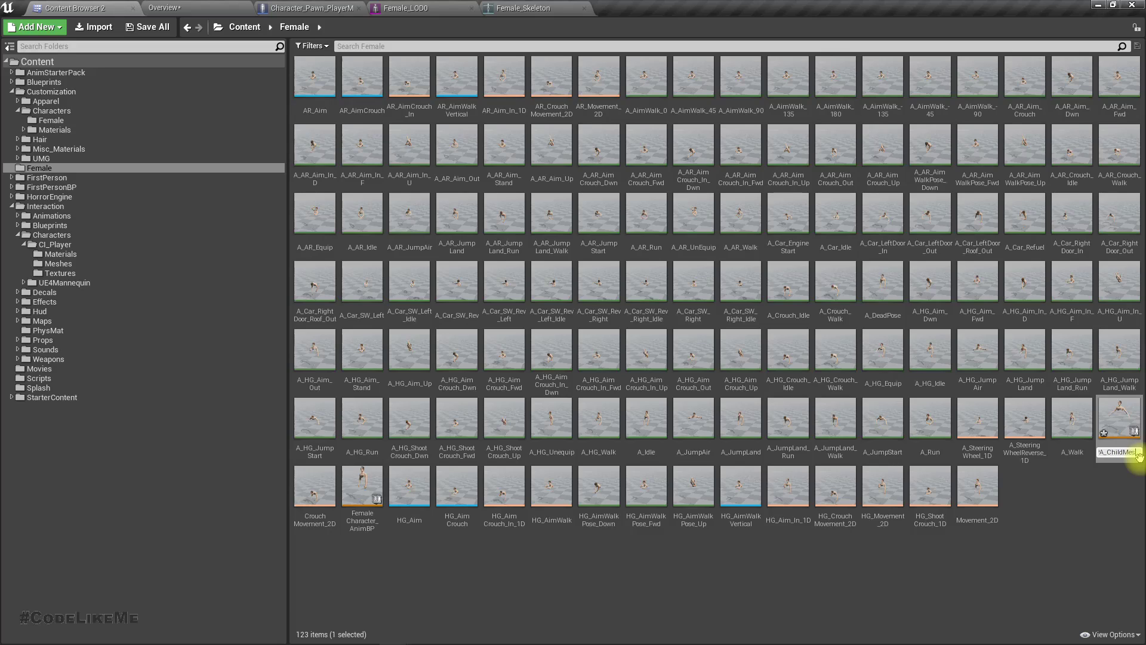
{"action": "type", "text": "h"}
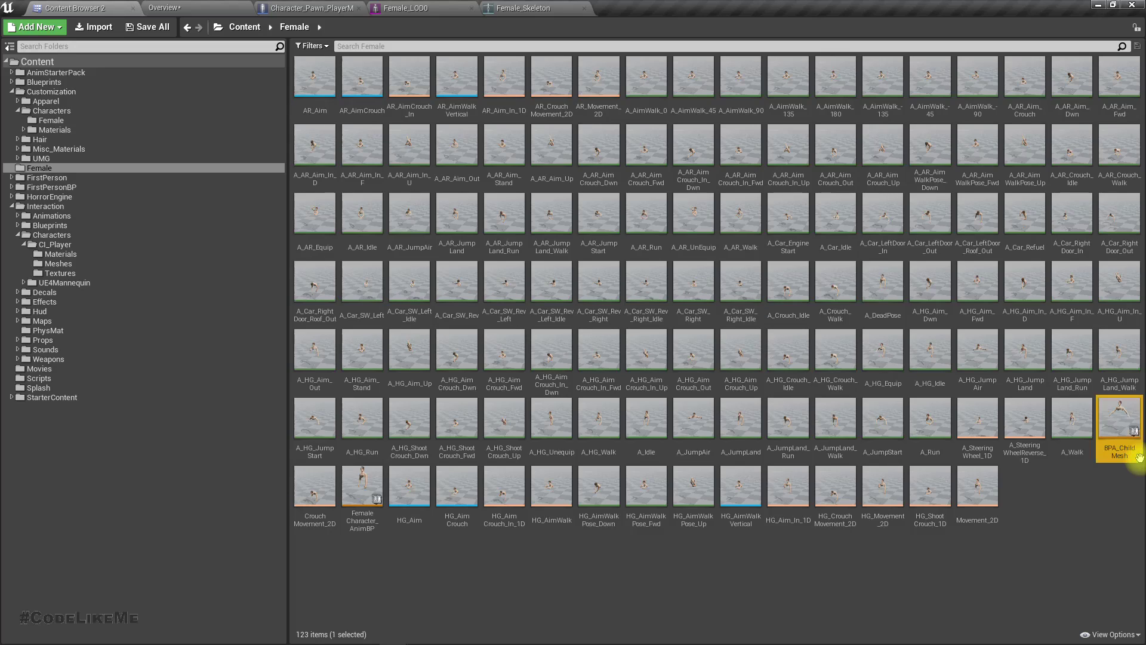
Open the BPA_ChildMesh animation blueprint and bring up its AnimGraph
{"action": "double_click", "coordinate": [1138, 456]}
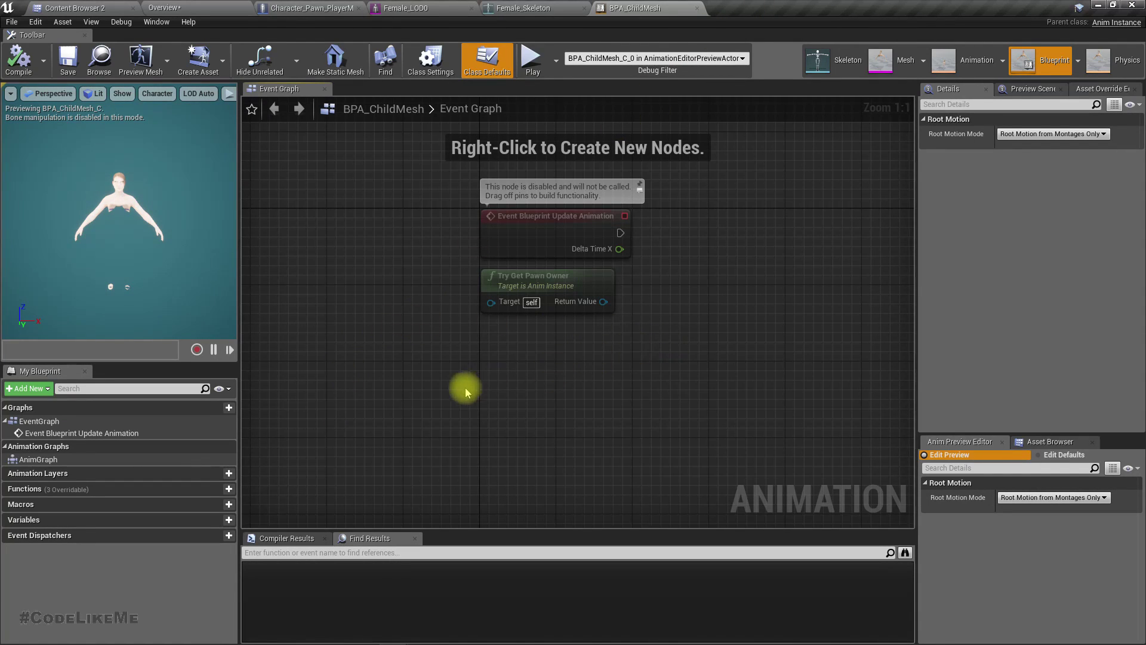
{"action": "key", "text": "alt+Tab"}
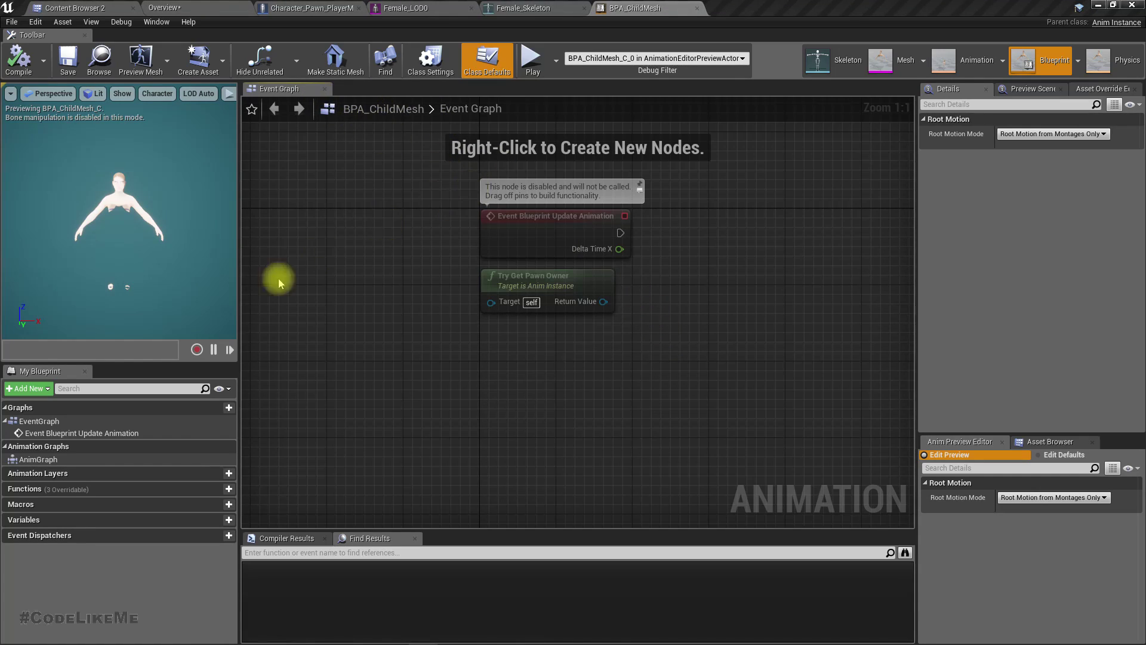
{"action": "left_click", "coordinate": [38, 446]}
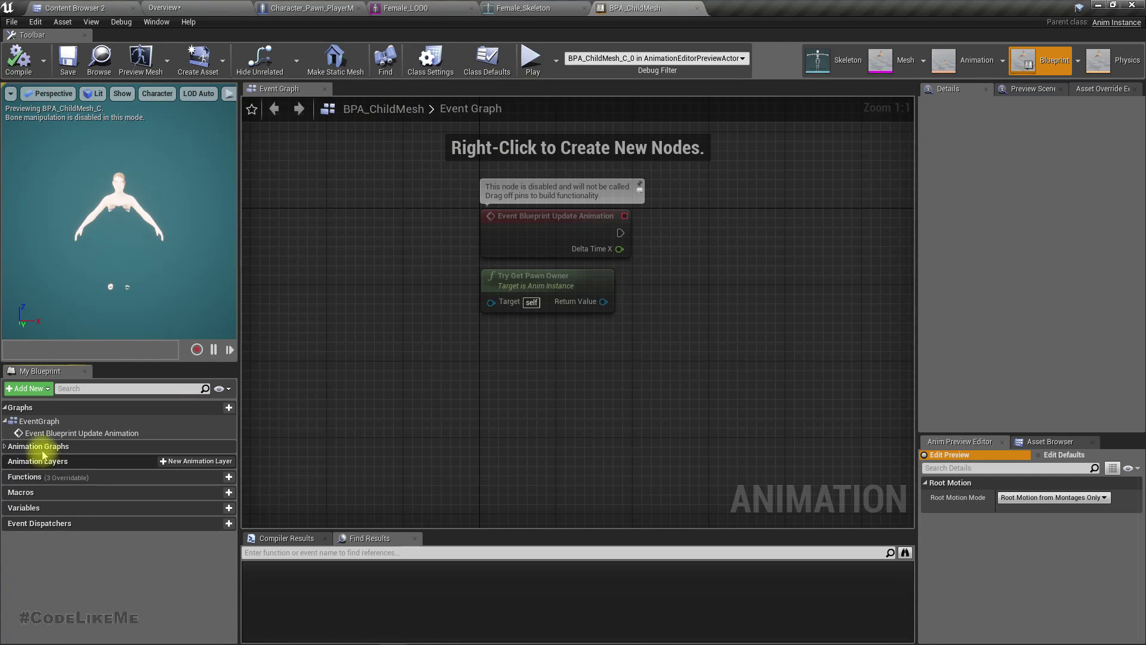
{"action": "left_click", "coordinate": [39, 447]}
{"action": "double_click", "coordinate": [38, 459]}
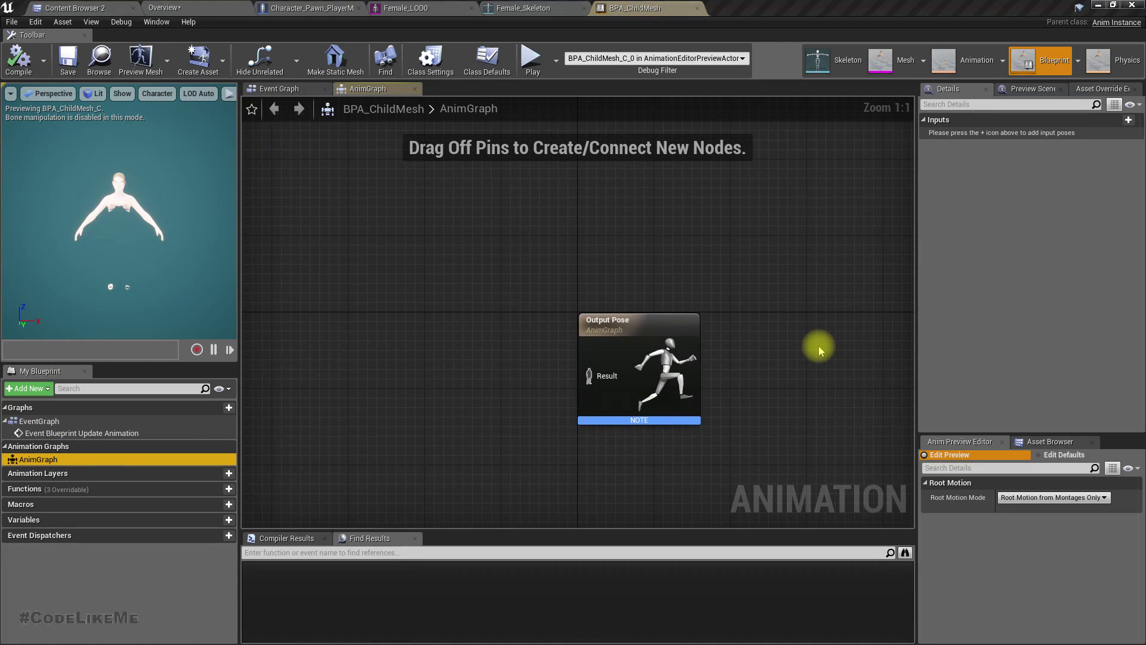
Switch to the browser to check the Copy Pose From Mesh example in the Unreal documentation, and return to Unreal Editor
{"action": "key", "text": "alt+Tab"}
{"action": "scroll", "coordinate": [759, 276], "scroll_direction": "up", "scroll_amount": 12}
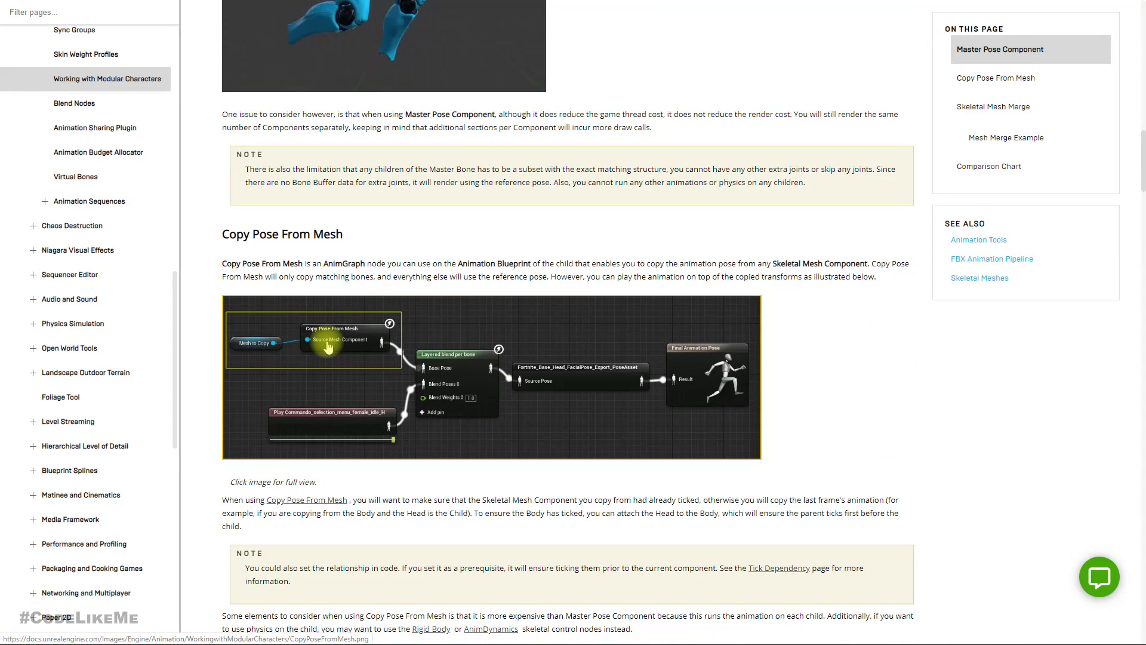
{"action": "key", "text": "alt+Tab"}
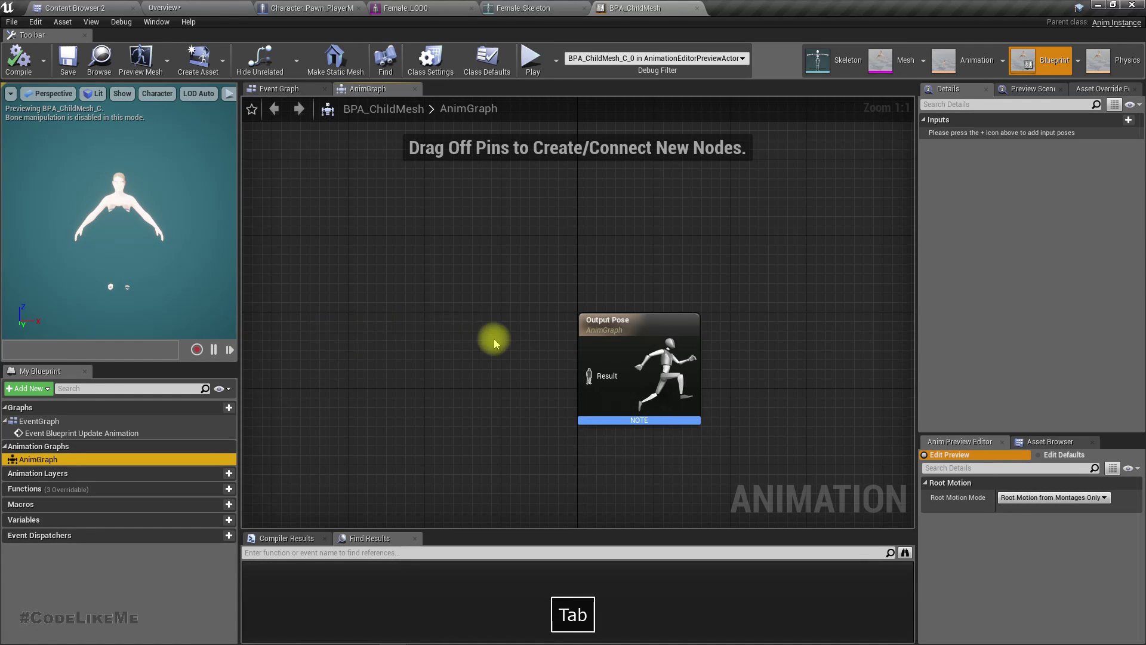
{"action": "right_click", "coordinate": [324, 393]}
{"action": "key", "text": "alt+Tab"}
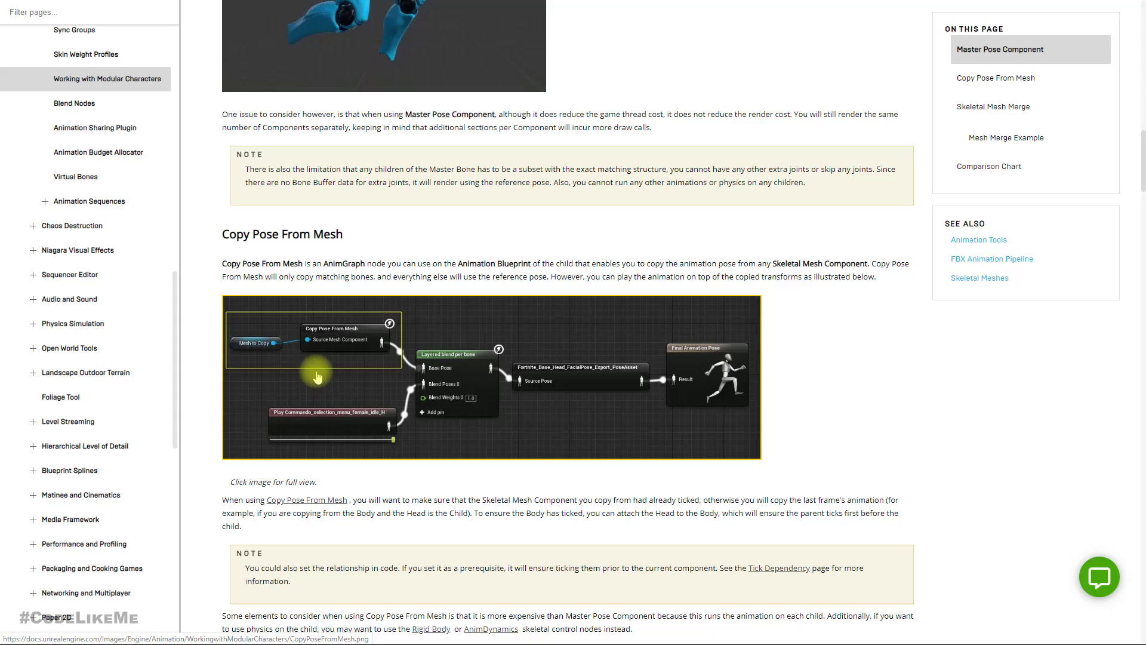
{"action": "key", "text": "alt+Tab"}
Add a Copy Pose From Mesh node to the AnimGraph and connect its pose output to the Output Pose Result
{"action": "key", "text": "Tab"}
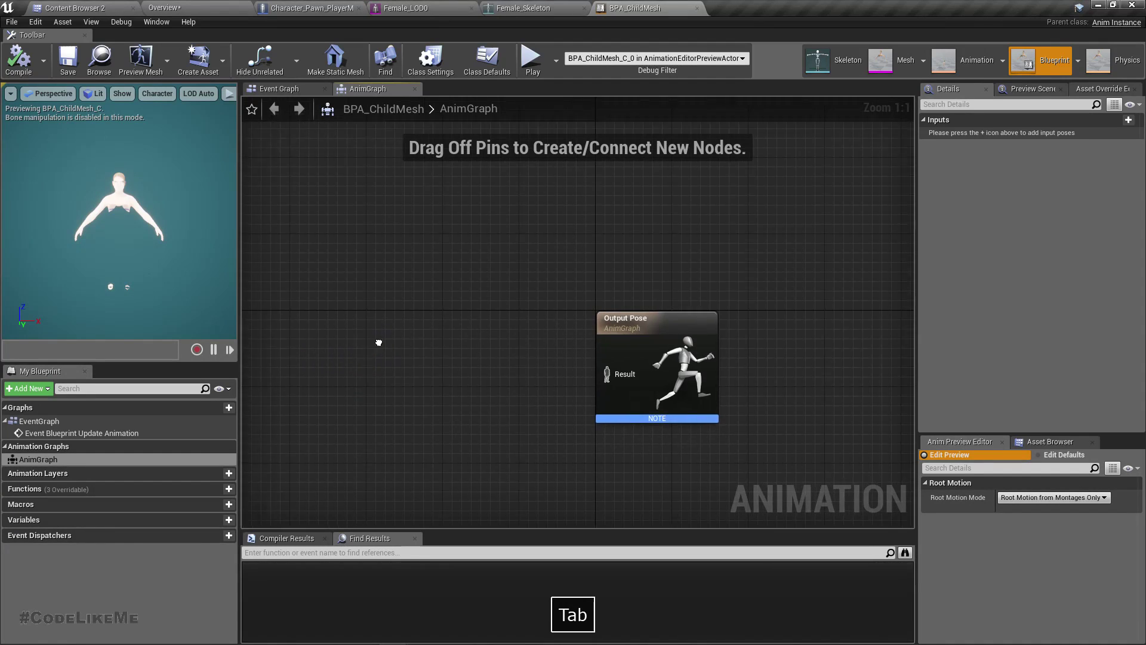
{"action": "type", "text": "copy pose"}
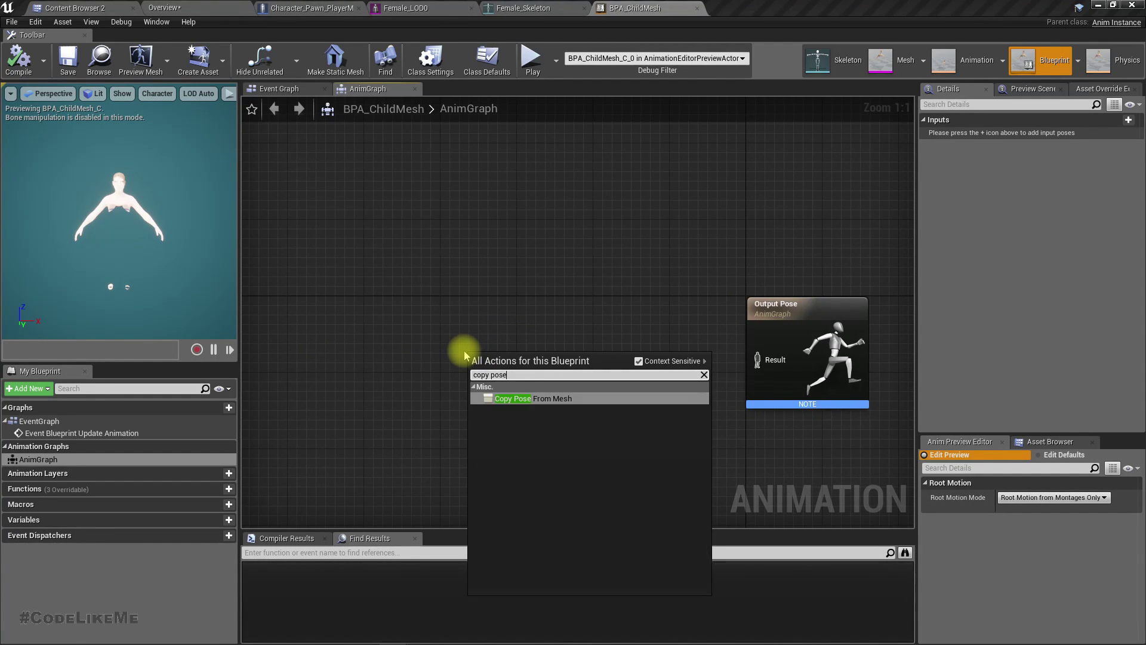
{"action": "key", "text": "Return"}
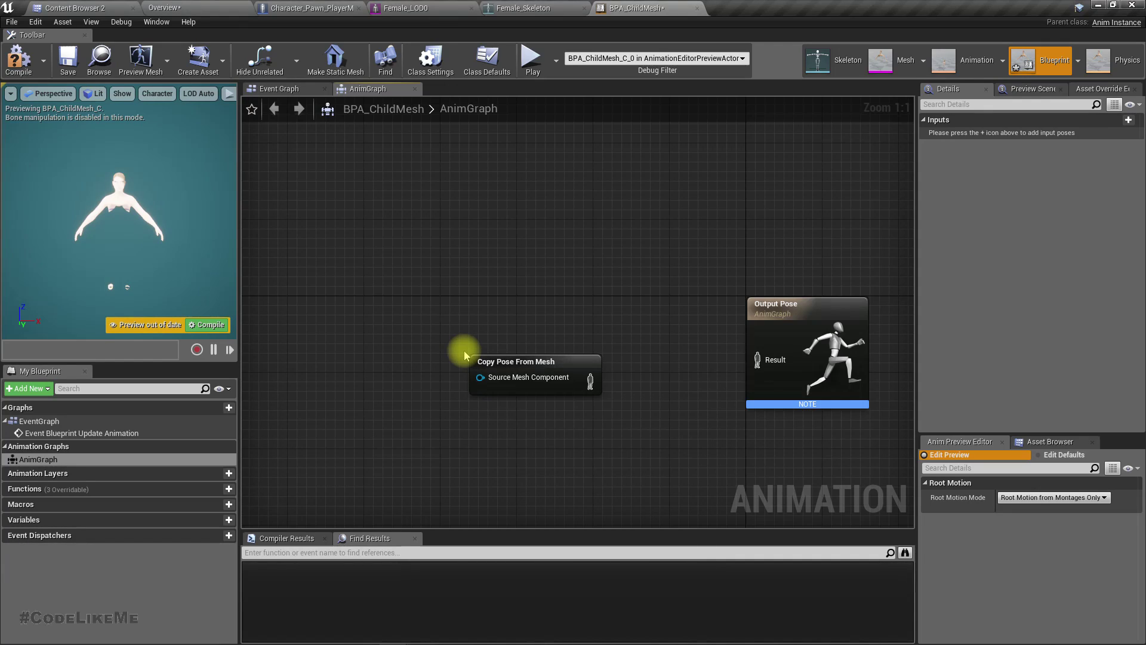
{"action": "left_click_drag", "start_coordinate": [590, 381], "coordinate": [776, 361]}
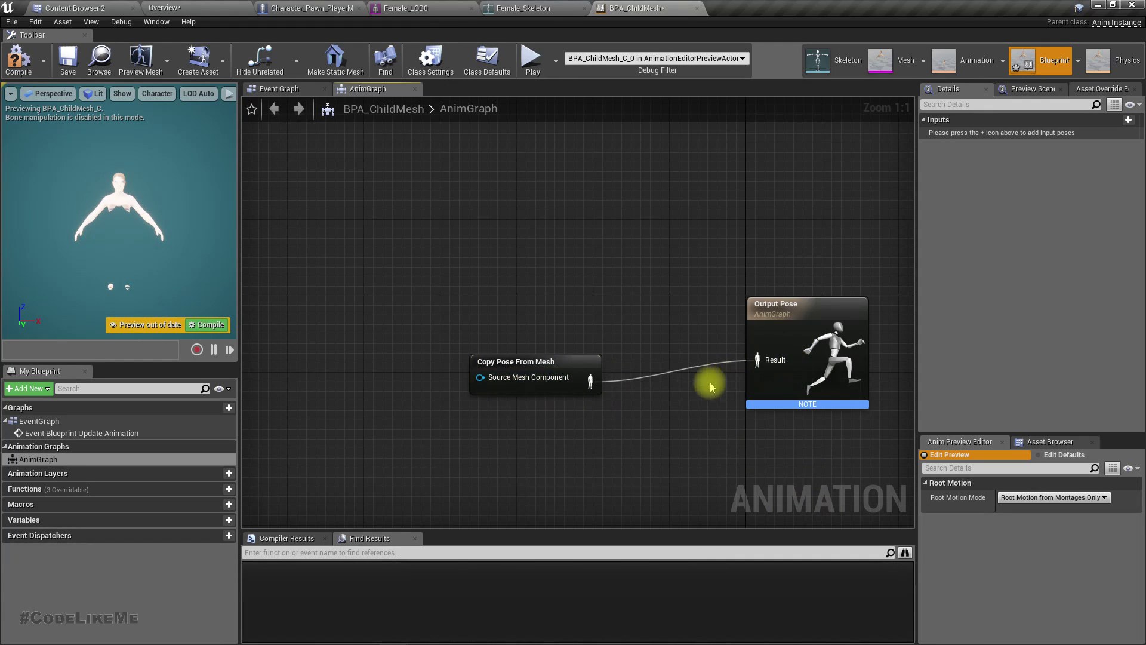
Promote the Source Mesh Component input of Copy Pose From Mesh to a variable named parent_mesh
{"action": "right_click", "coordinate": [501, 382]}
{"action": "left_click", "coordinate": [520, 395]}
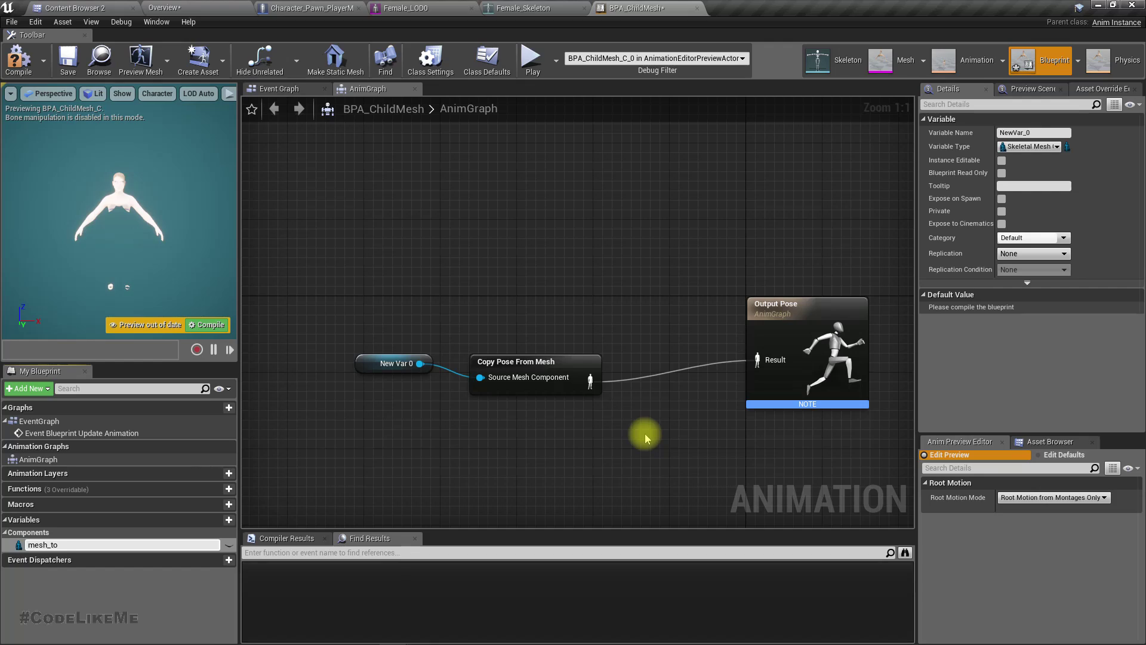
{"action": "key", "text": "ctrl+a"}
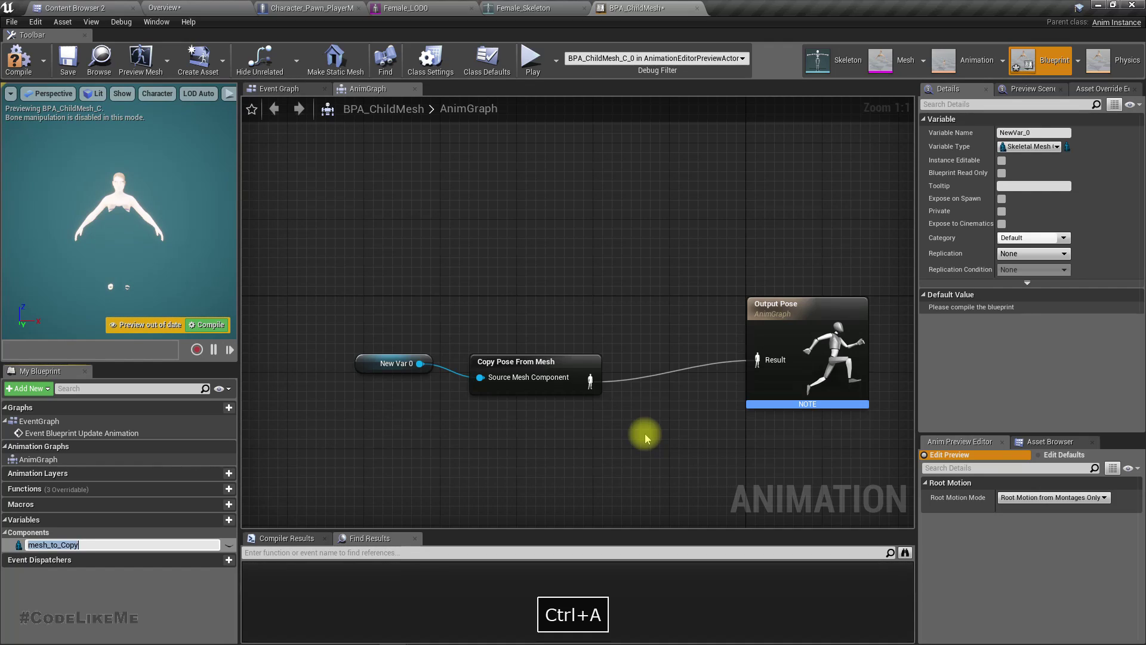
{"action": "type", "text": "parent"}
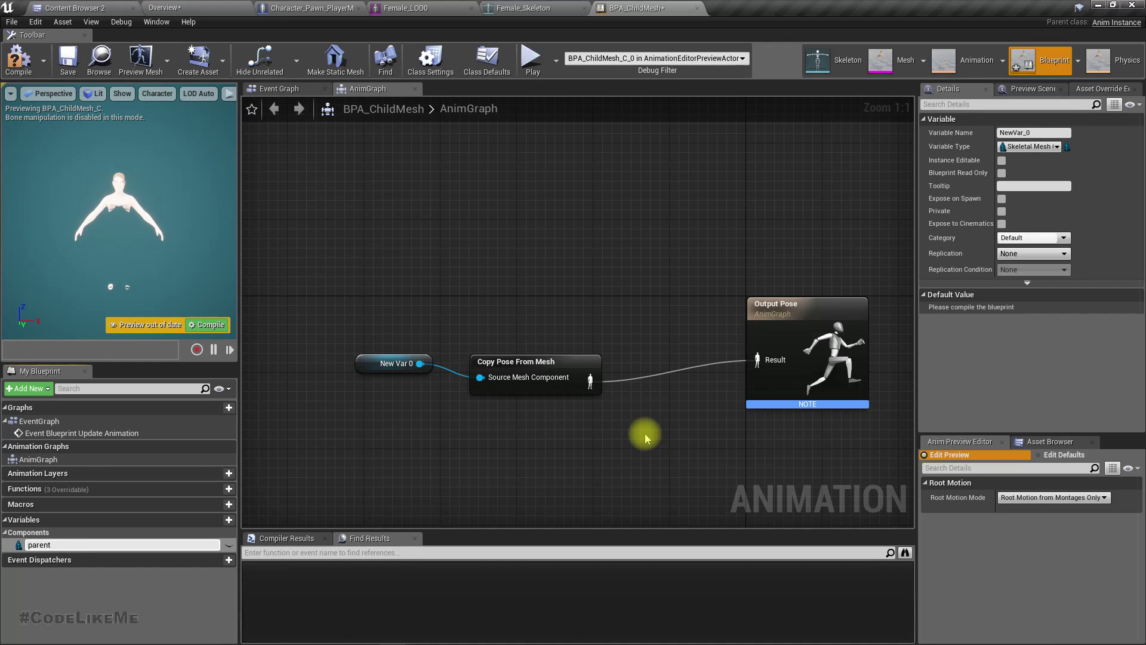
{"action": "key", "text": "Return"}
{"action": "key", "text": "F2"}
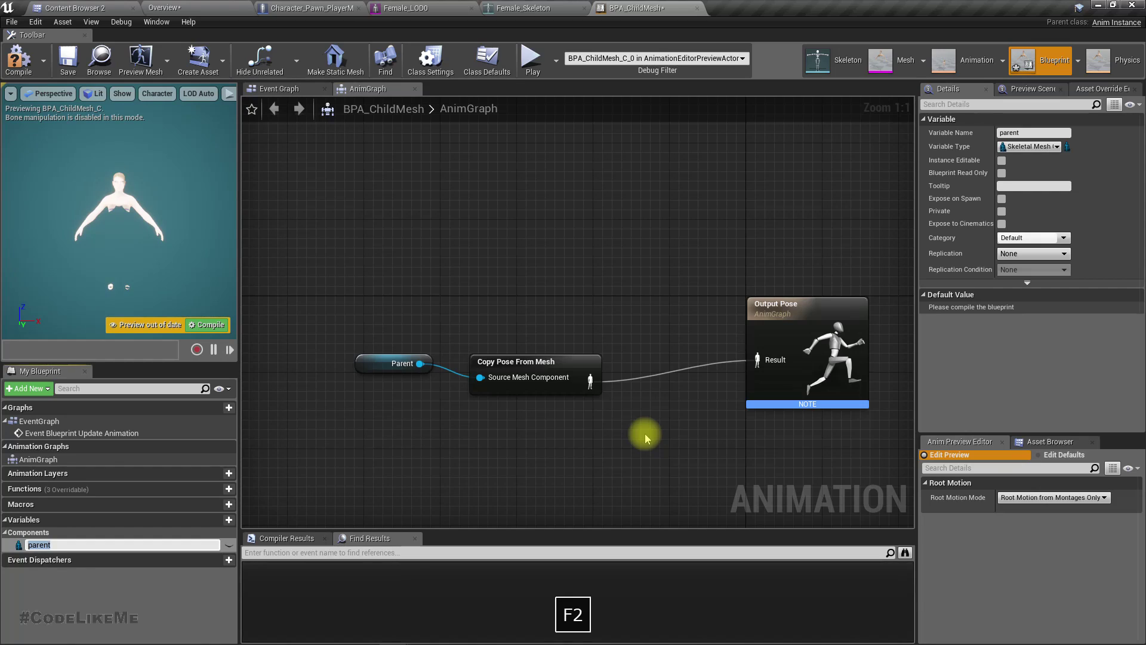
{"action": "type", "text": "_mesh"}
{"action": "key", "text": "Return"}
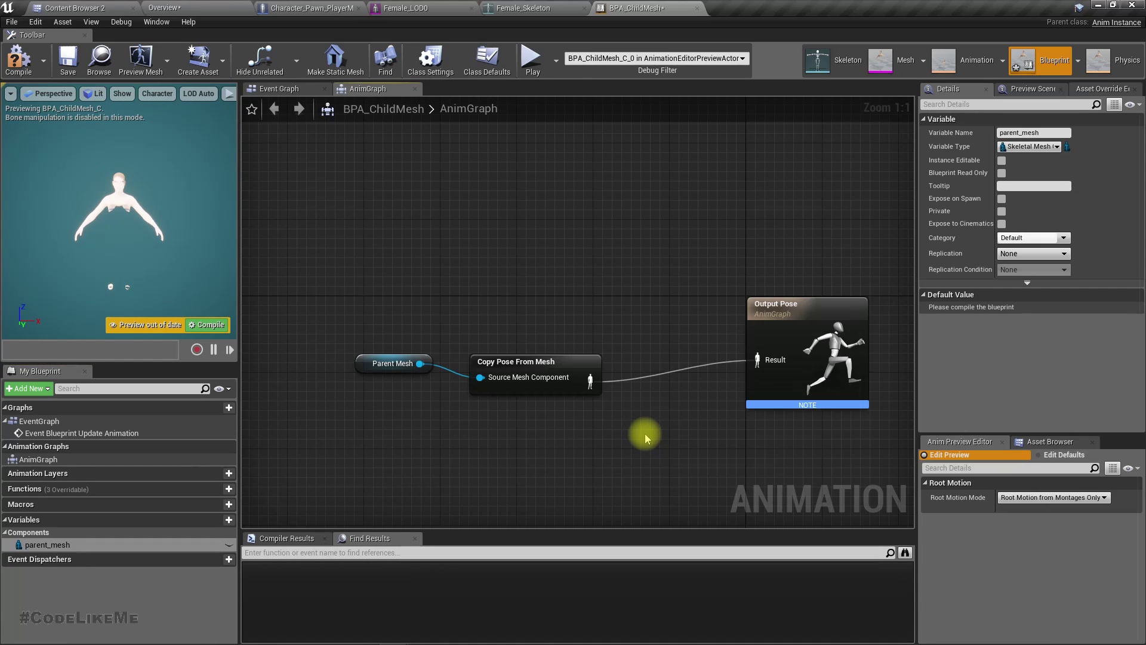
Compile BPA_ChildMesh, shift the Copy Pose From Mesh node slightly upward to straighten its output wire, and select the Parent Mesh node
{"action": "left_click", "coordinate": [24, 58]}
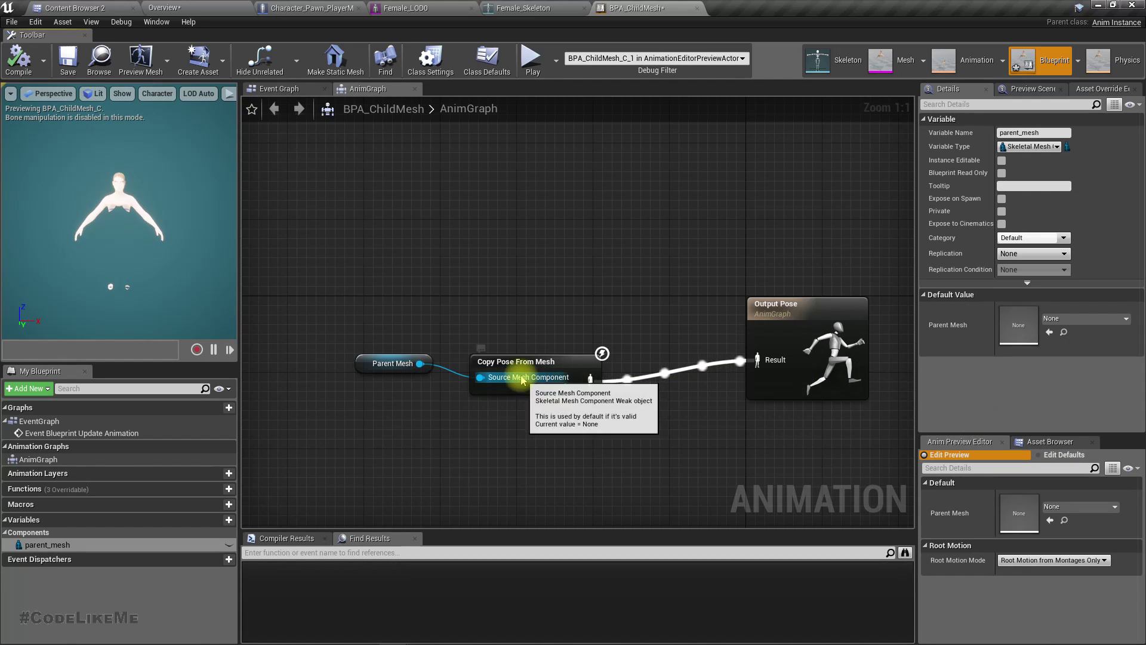
{"action": "left_click_drag", "start_coordinate": [518, 370], "coordinate": [520, 351]}
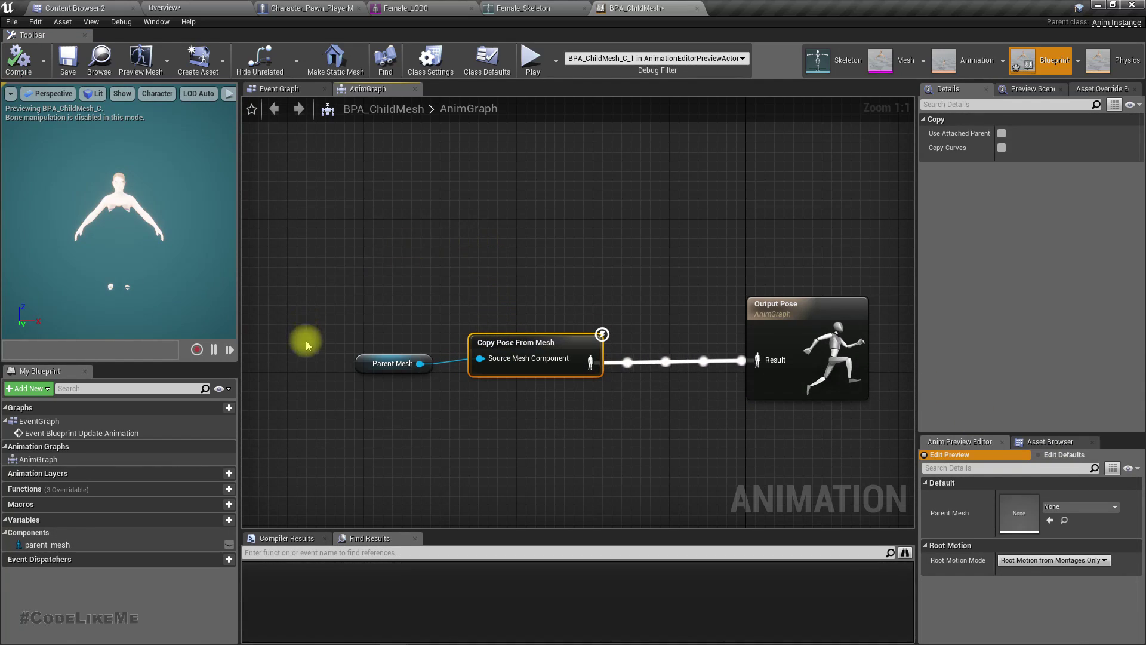
{"action": "left_click", "coordinate": [366, 364]}
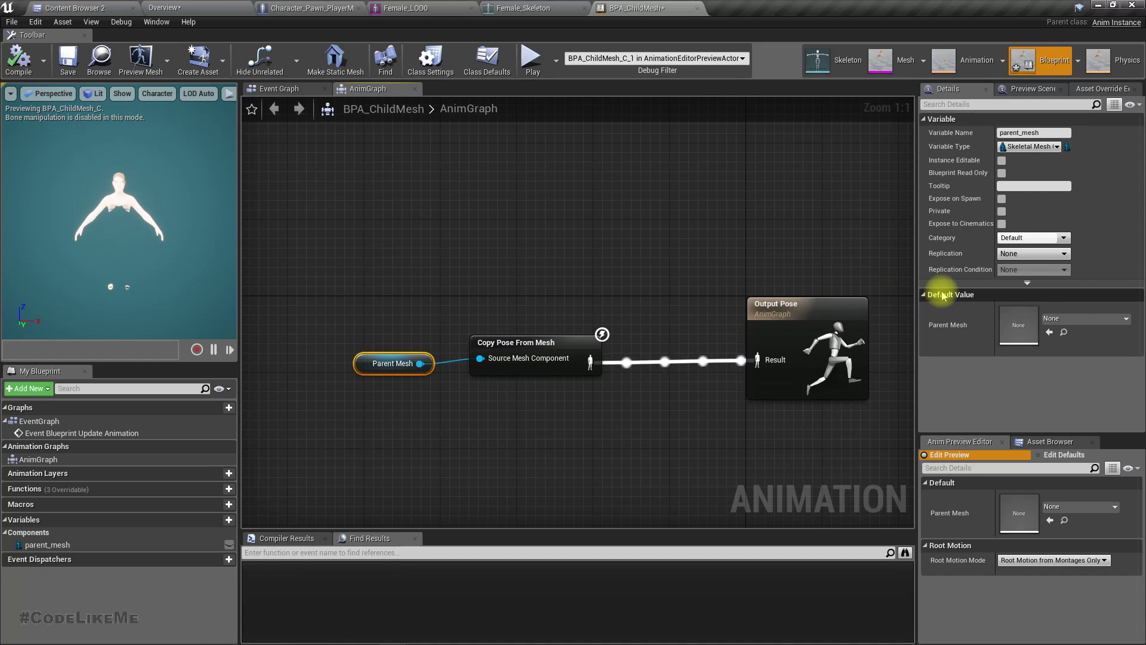
Switch to the browser and review the Copy Pose From Mesh section on the Working with Modular Characters page
{"action": "key", "text": "alt+Tab"}
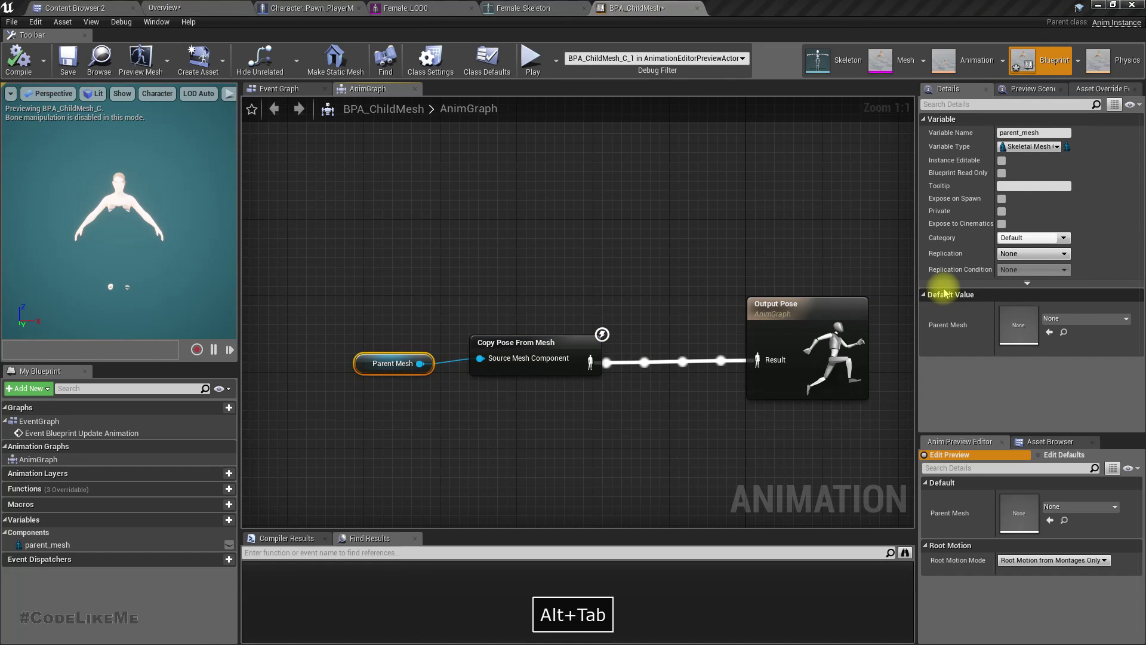
{"action": "scroll", "coordinate": [570, 258], "scroll_direction": "up", "scroll_amount": 4}
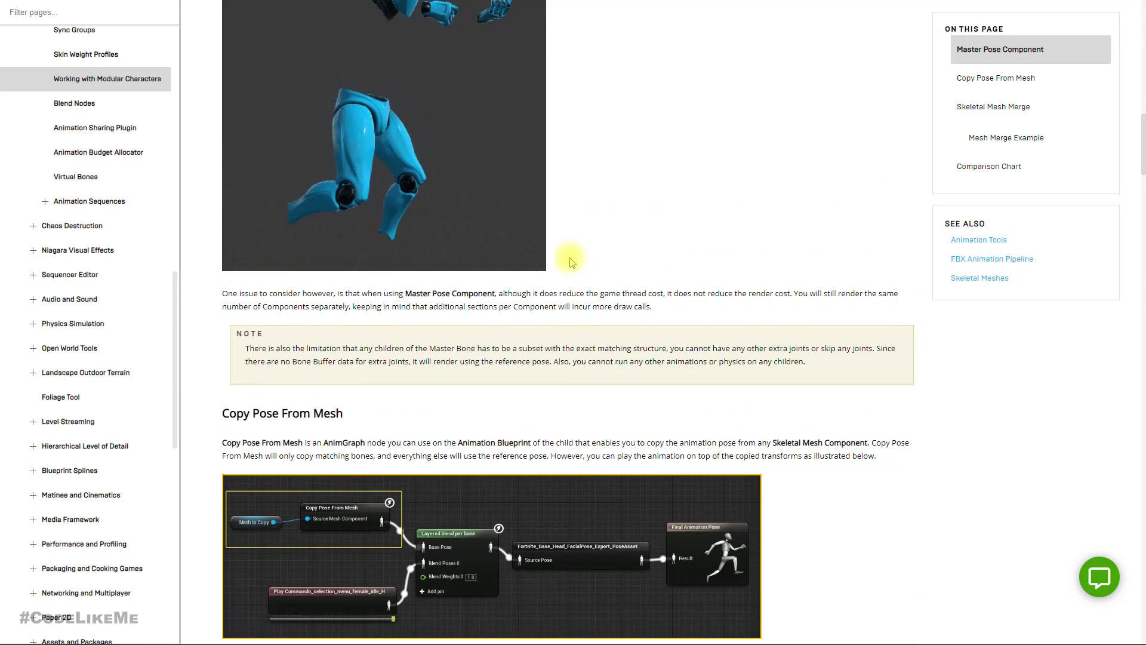
{"action": "scroll", "coordinate": [570, 261], "scroll_direction": "down", "scroll_amount": 5}
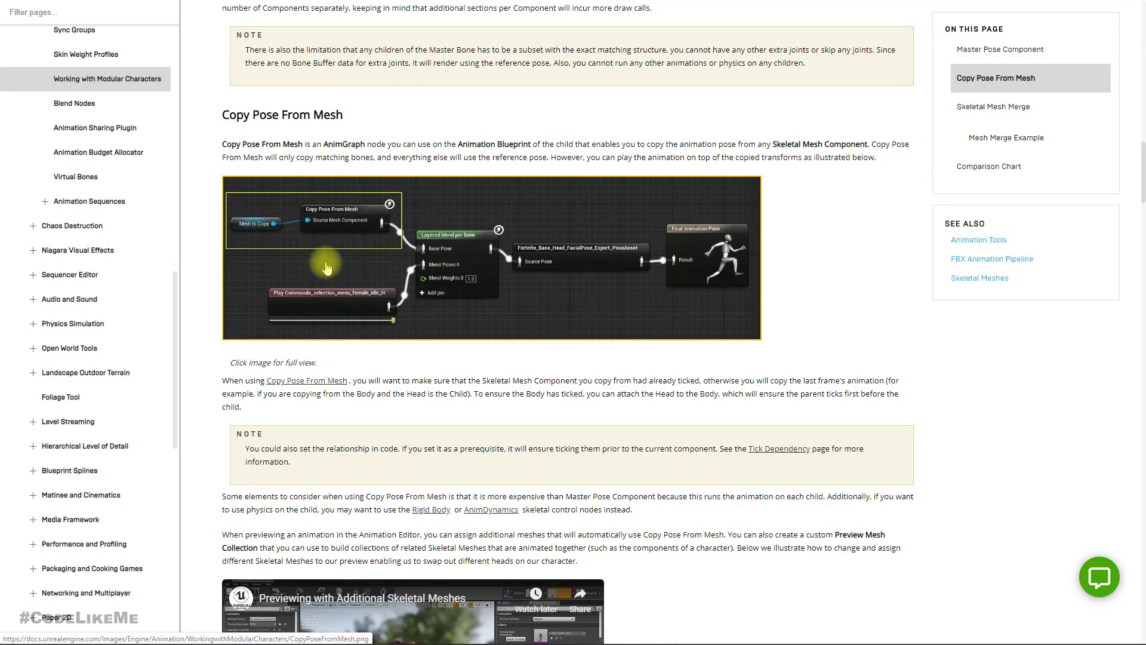
Review the Master Pose Component, Copy Pose From Mesh and Skeletal Mesh Merge sections of the documentation page
{"action": "scroll", "coordinate": [328, 268], "scroll_direction": "up", "scroll_amount": 18}
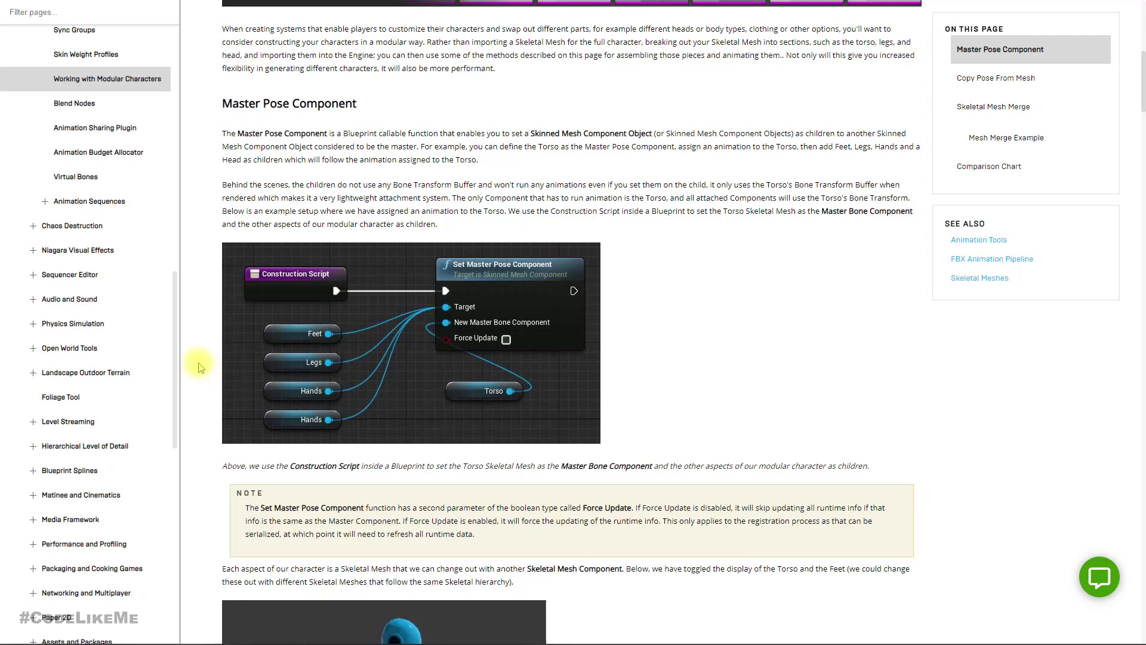
{"action": "scroll", "coordinate": [457, 334], "scroll_direction": "down", "scroll_amount": 13}
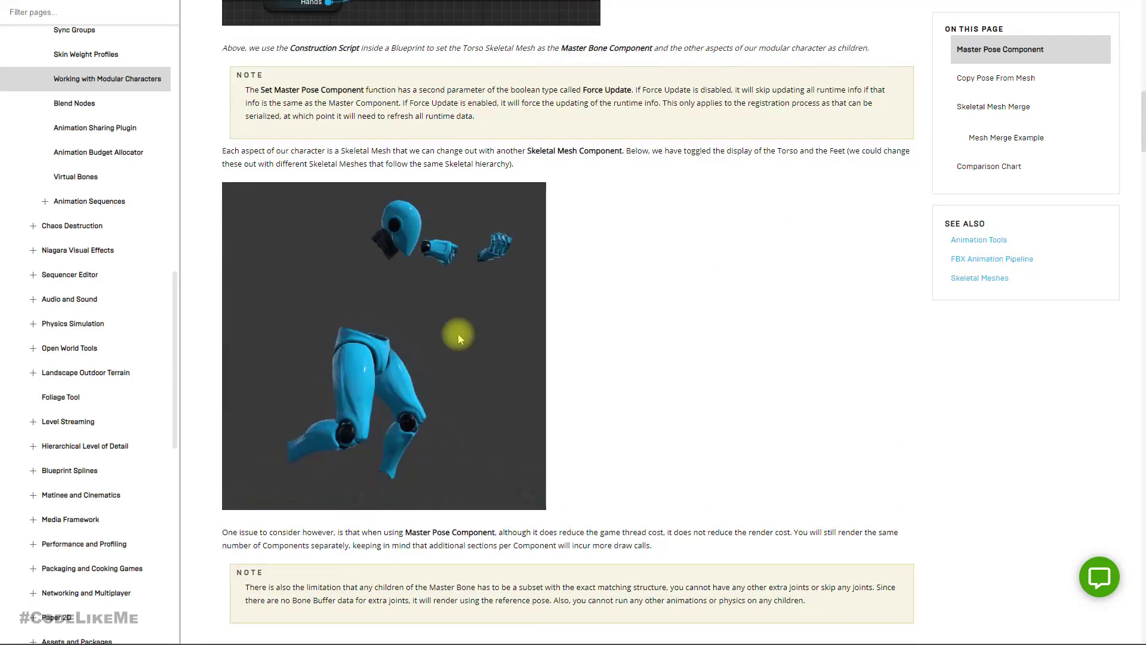
{"action": "scroll", "coordinate": [460, 336], "scroll_direction": "down", "scroll_amount": 13}
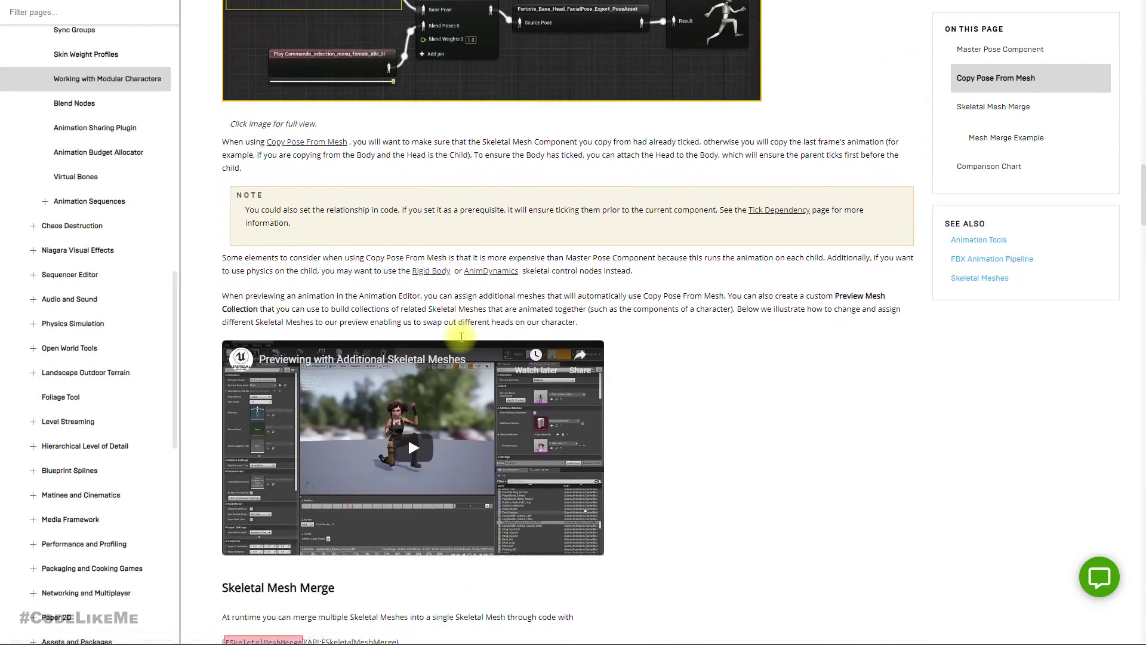
{"action": "scroll", "coordinate": [463, 341], "scroll_direction": "up", "scroll_amount": 7}
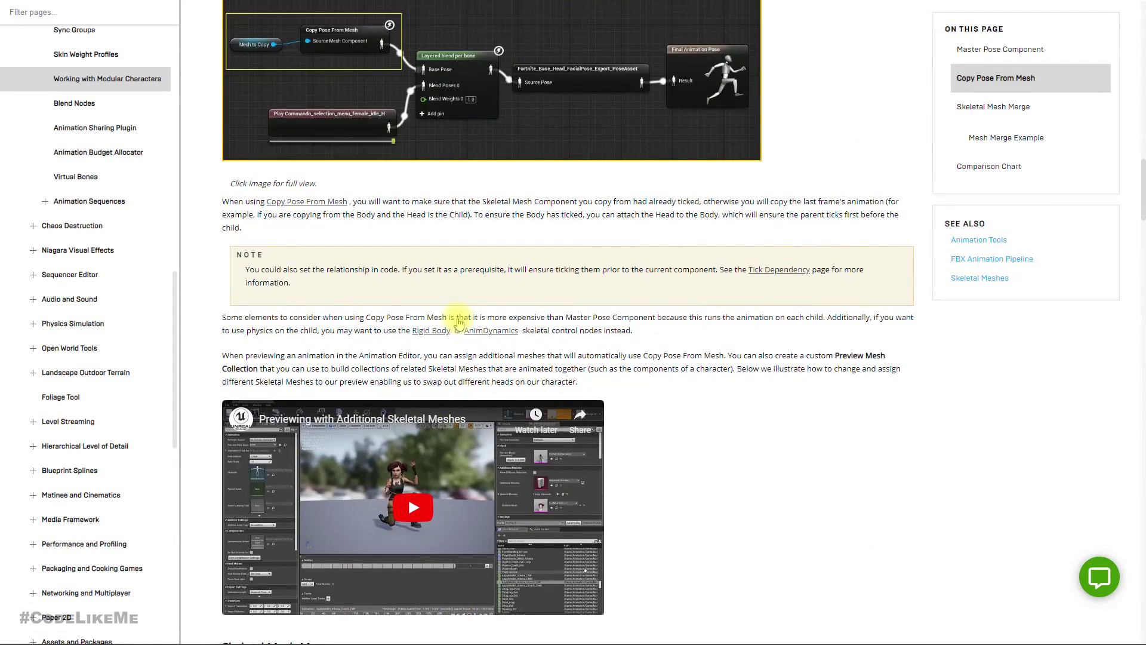
{"action": "scroll", "coordinate": [458, 322], "scroll_direction": "up", "scroll_amount": 2}
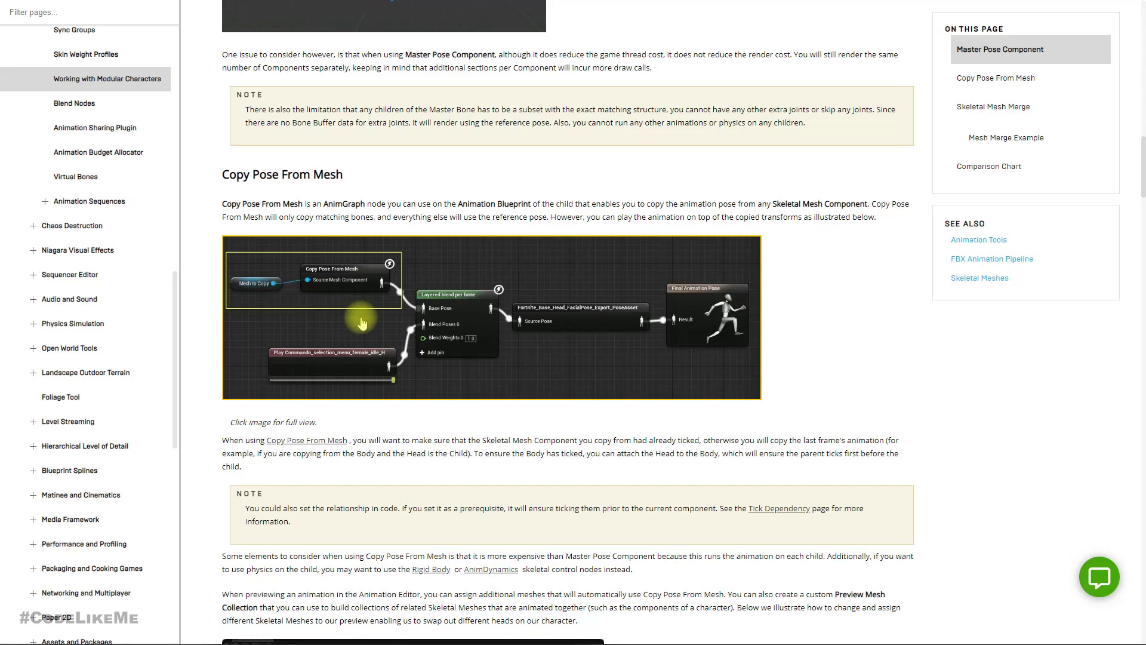
{"action": "scroll", "coordinate": [362, 322], "scroll_direction": "down", "scroll_amount": 11}
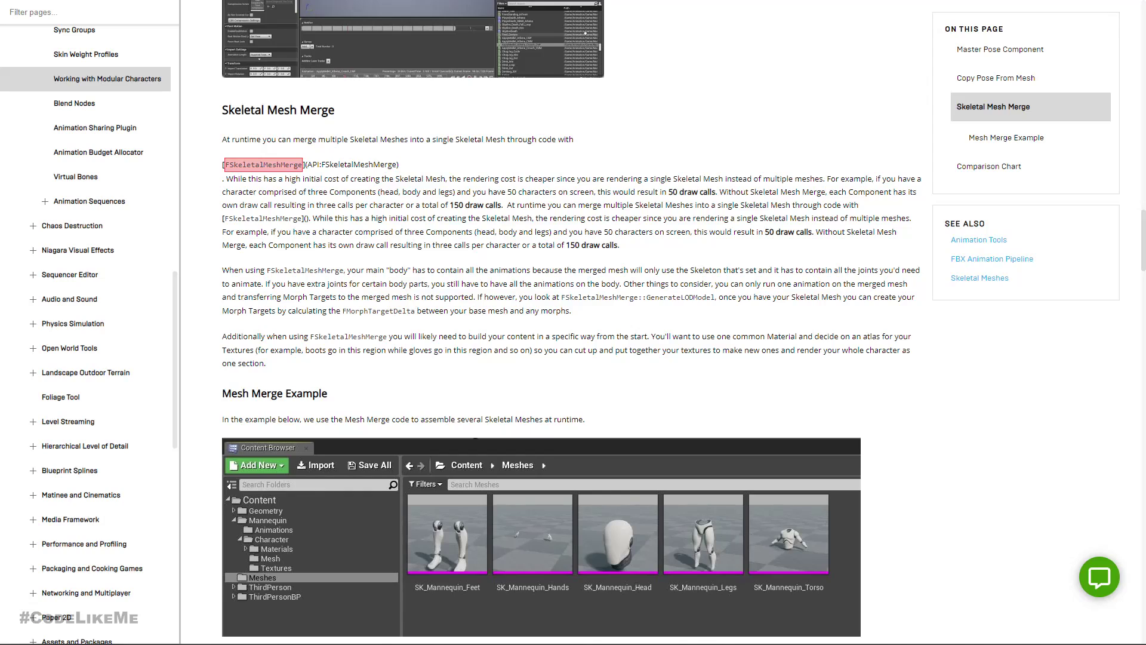
Switch back to Unreal Editor and search the Foot reference's actions for "get anim in" in the Character_Pawn_PlayerModel construction script
{"action": "key", "text": "alt+Tab"}
{"action": "key", "text": "Tab"}
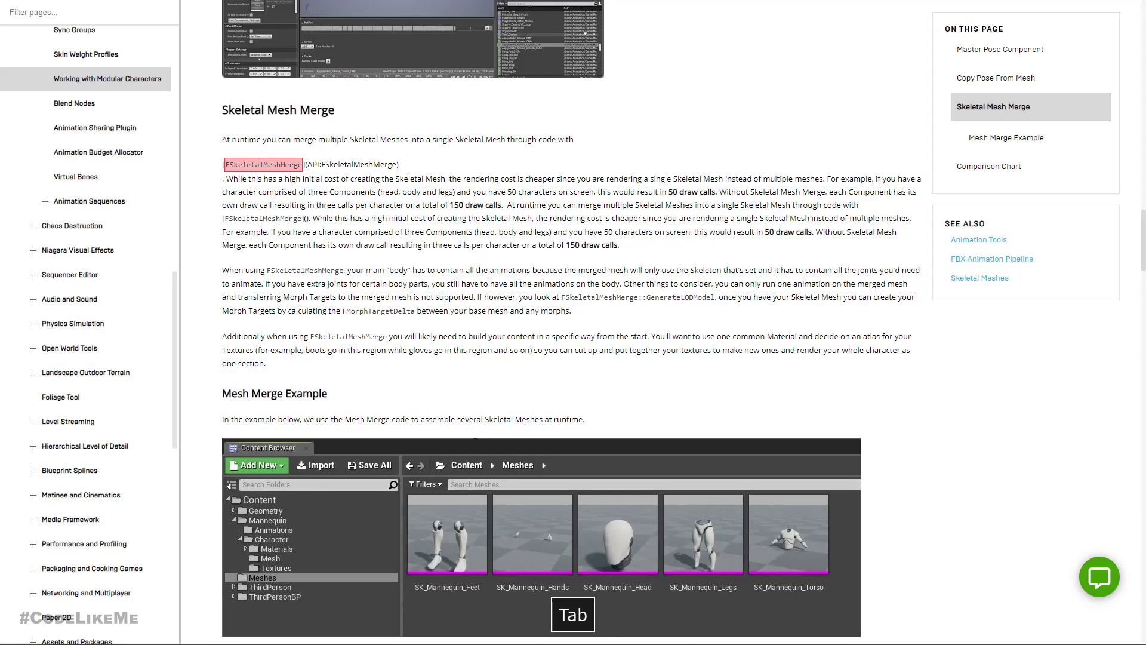
{"action": "key", "text": "alt+Tab"}
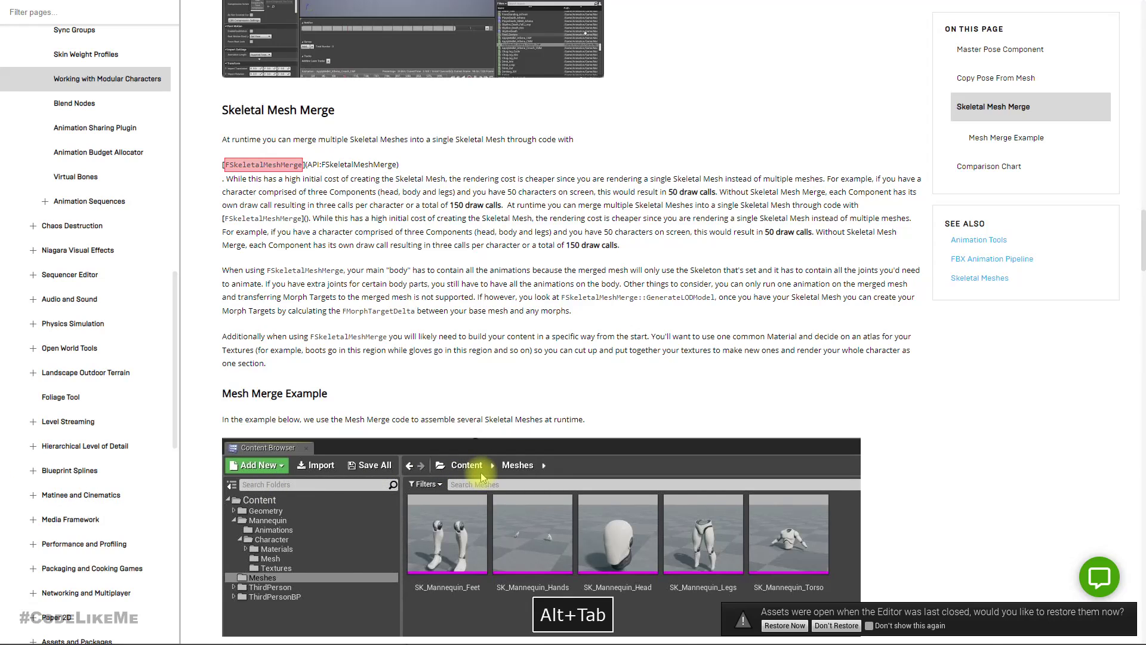
{"action": "key", "text": "alt+Tab"}
{"action": "key", "text": "alt+Tab"}
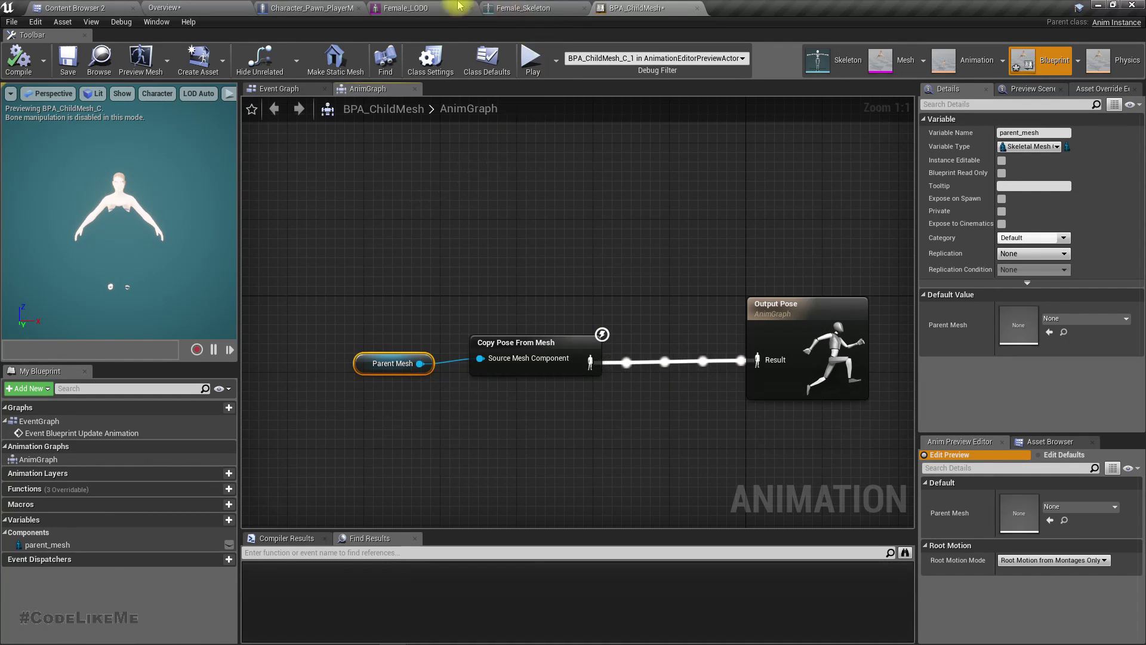
{"action": "left_click", "coordinate": [306, 8]}
{"action": "right_click_drag", "start_coordinate": [583, 341], "coordinate": [395, 360]}
{"action": "left_click", "coordinate": [558, 202]}
{"action": "left_click_drag", "start_coordinate": [356, 254], "coordinate": [447, 358]}
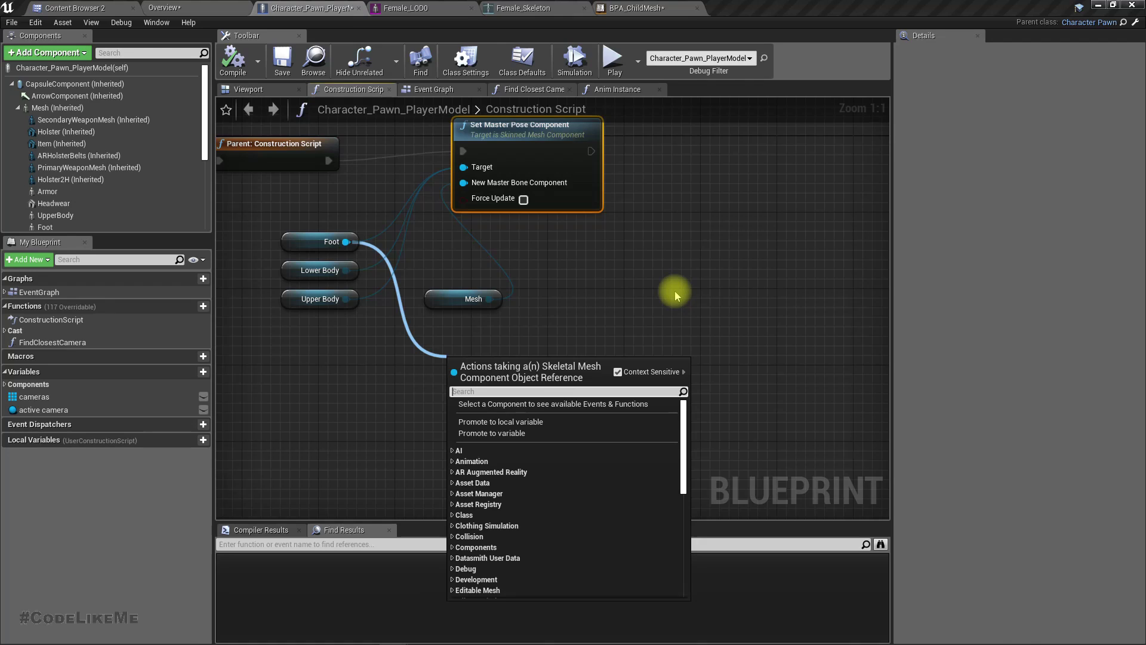
{"action": "type", "text": "get"}
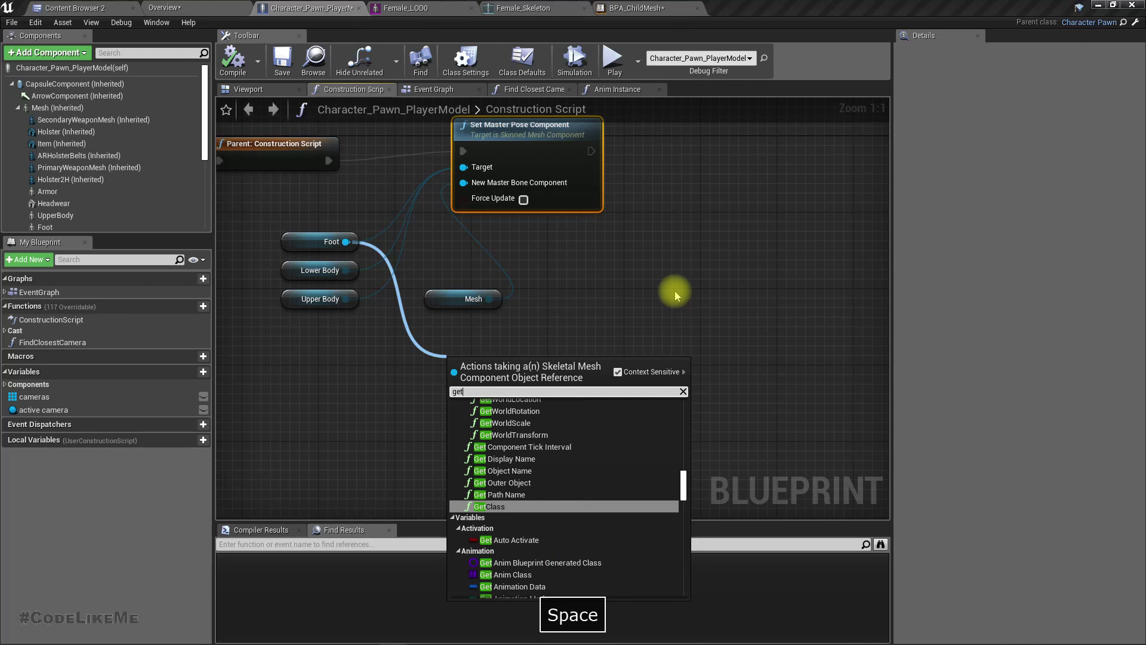
{"action": "type", "text": " anim in"}
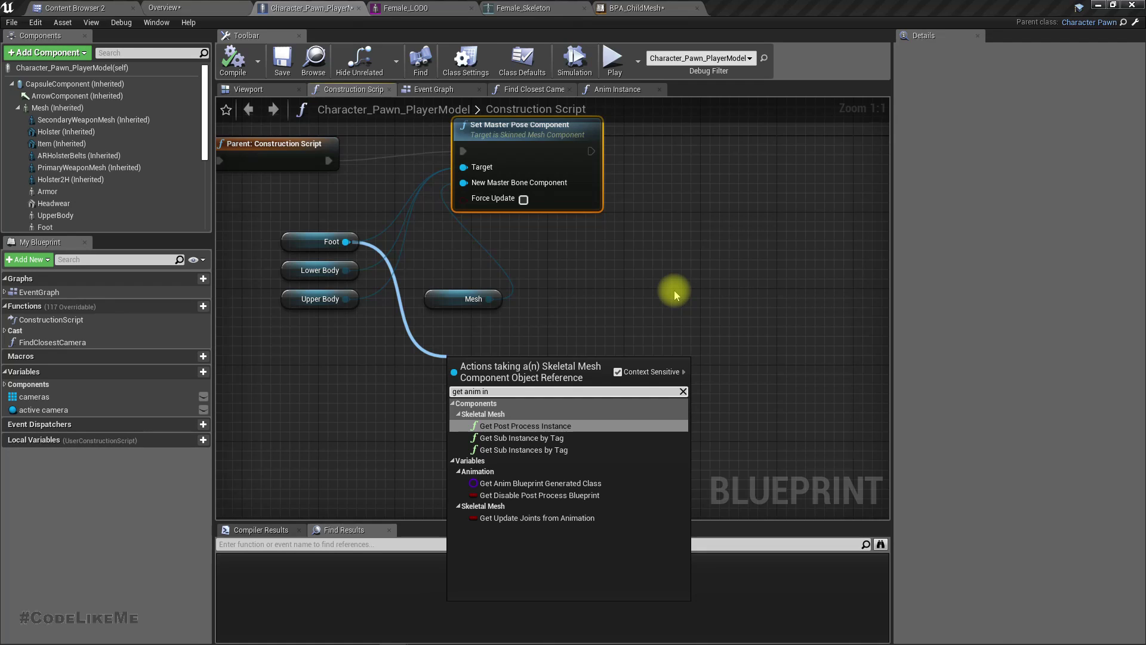
{"action": "left_click", "coordinate": [674, 290]}
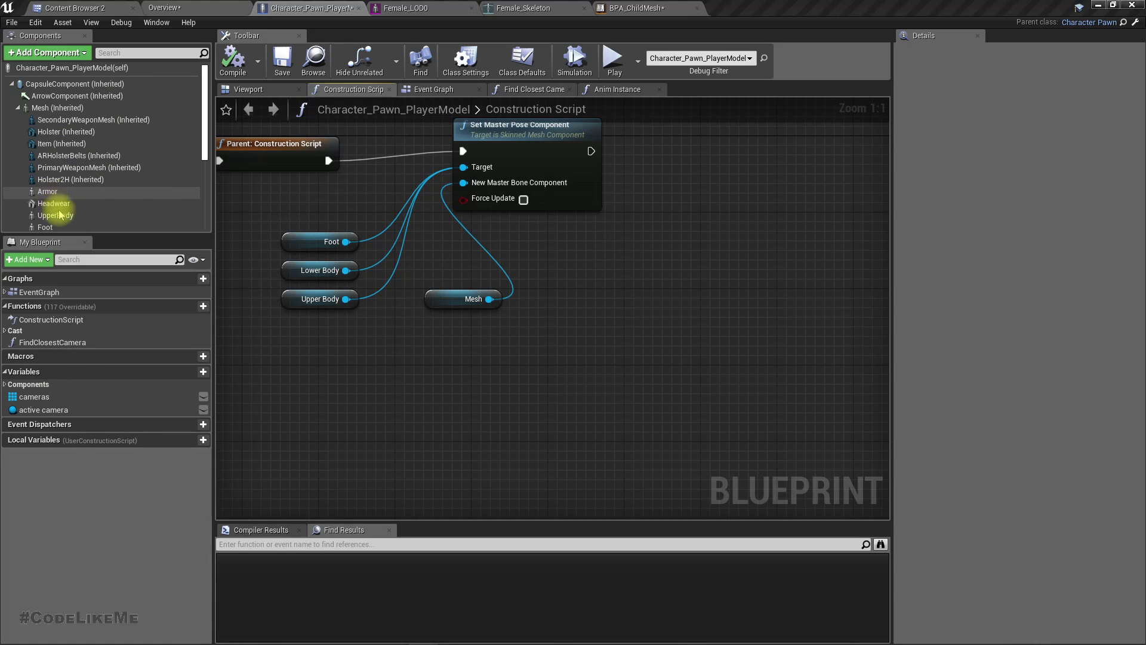
Set the UpperBody, Foot and LowerBody components to Use Animation Blueprint with BPA_ChildMesh as their anim class
{"action": "left_click", "coordinate": [57, 108]}
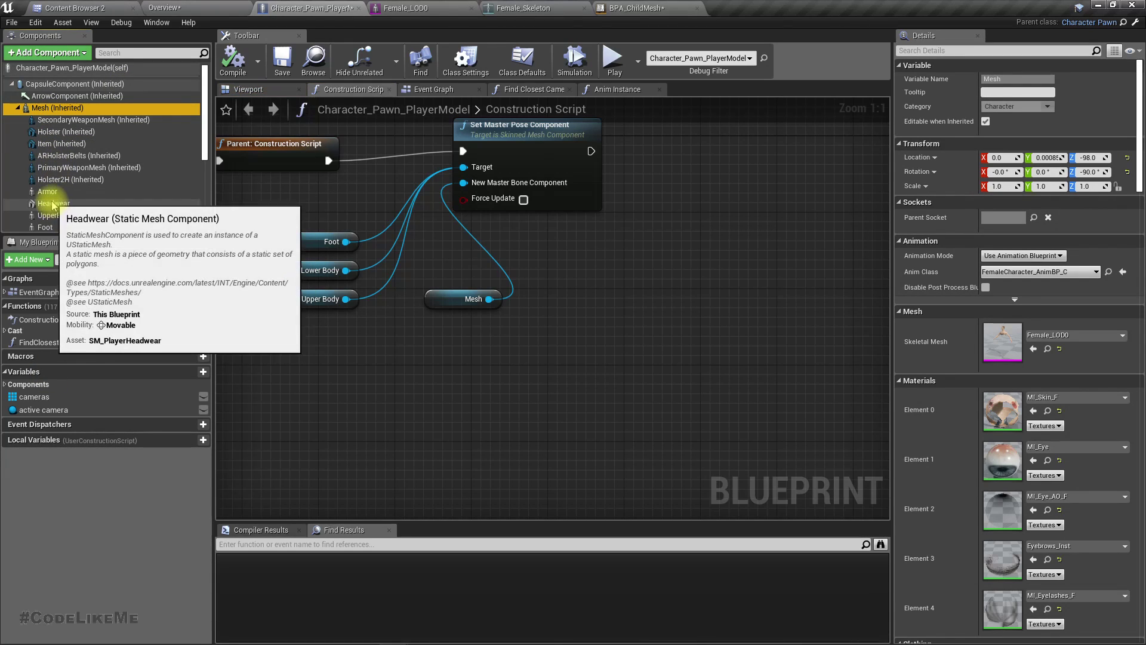
{"action": "left_click", "coordinate": [50, 215]}
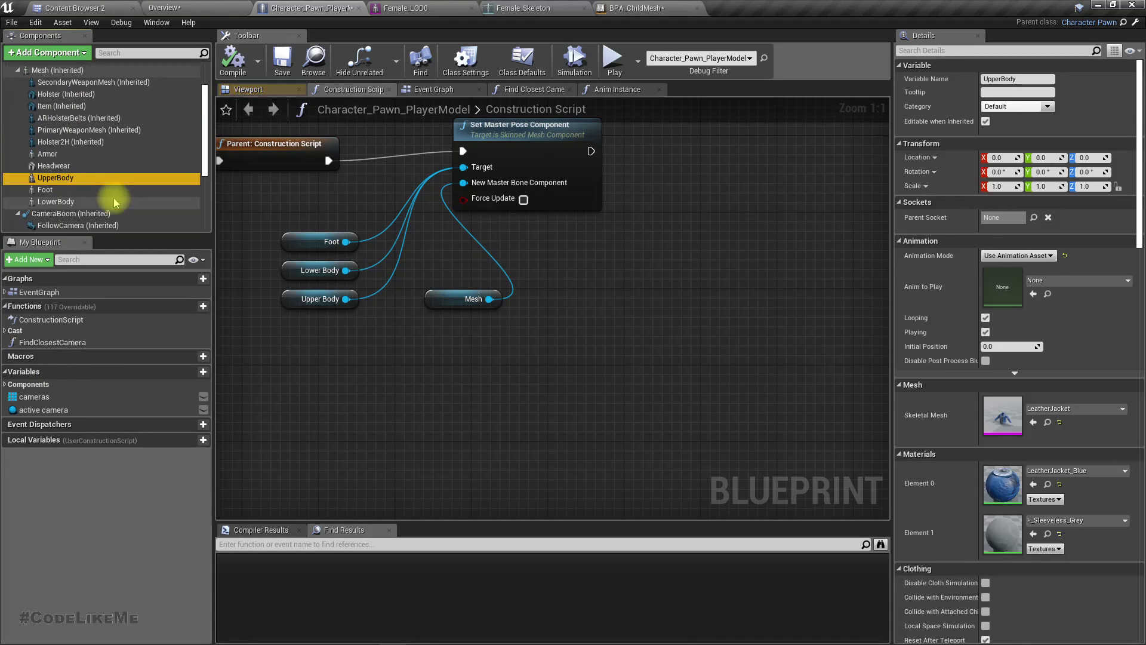
{"action": "left_click", "coordinate": [58, 203], "text": "shift"}
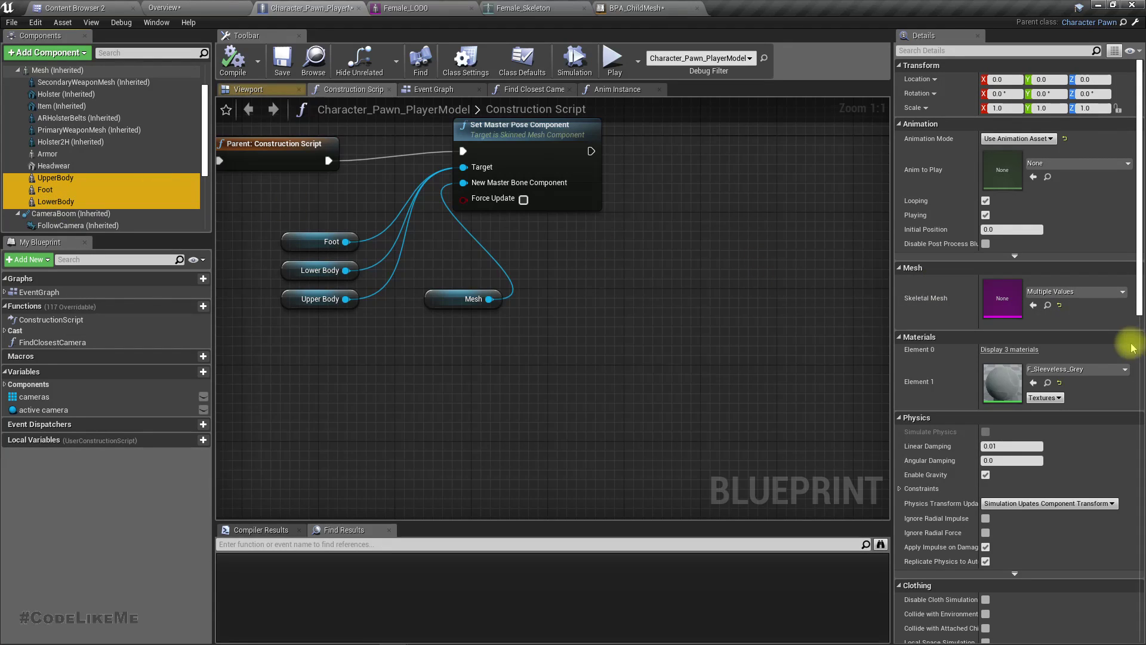
{"action": "left_click", "coordinate": [1033, 140]}
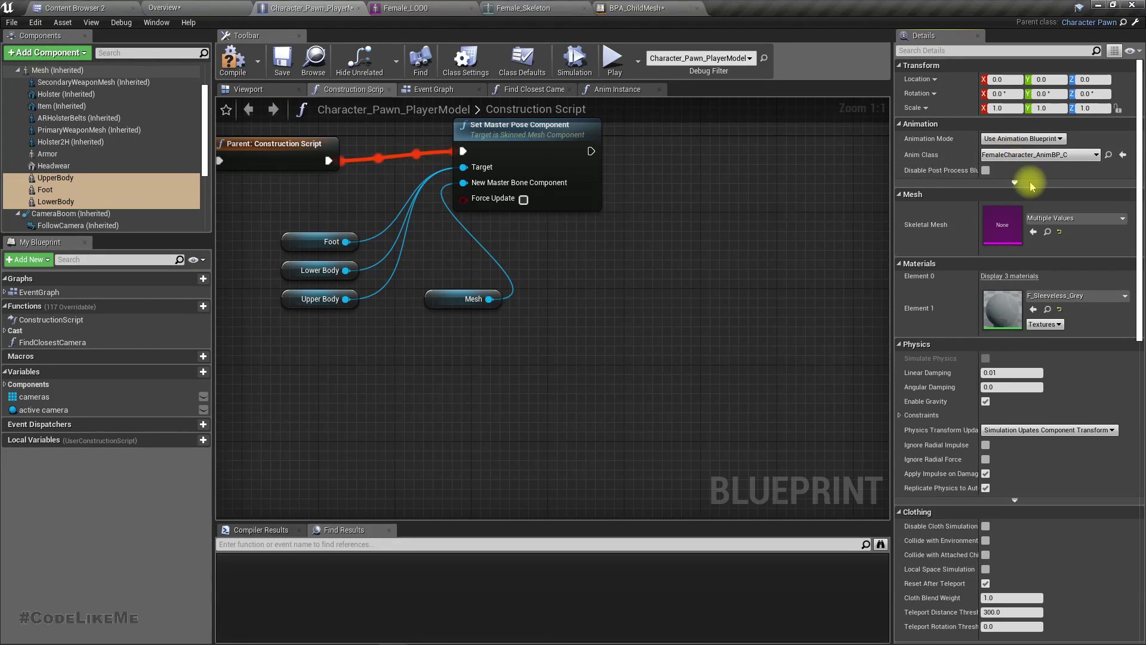
{"action": "left_click", "coordinate": [1031, 157]}
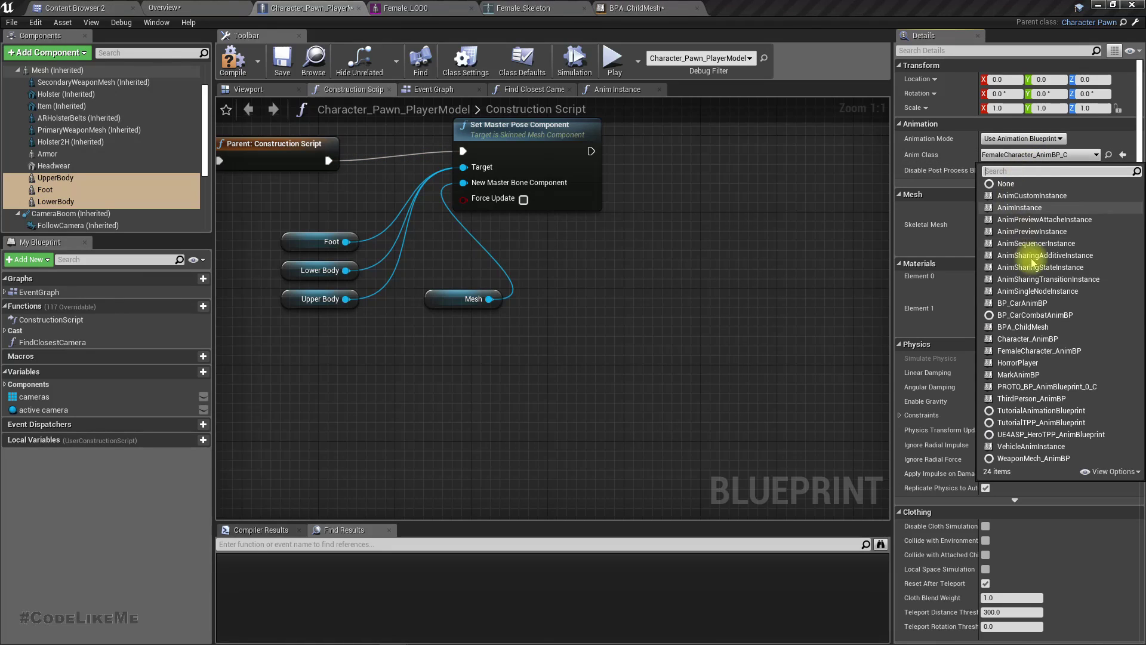
{"action": "left_click", "coordinate": [1022, 327]}
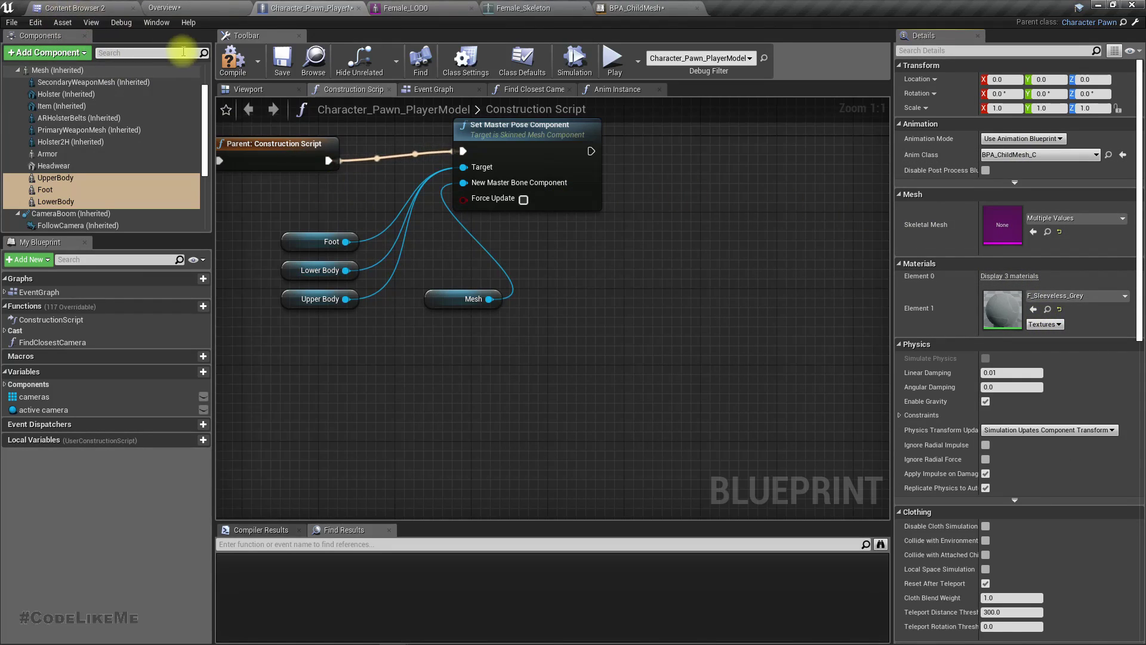
Search the Foot reference's actions for "get", and look over the character's event graph and the BPA_ChildMesh AnimGraph
{"action": "right_click_drag", "start_coordinate": [568, 264], "coordinate": [533, 280]}
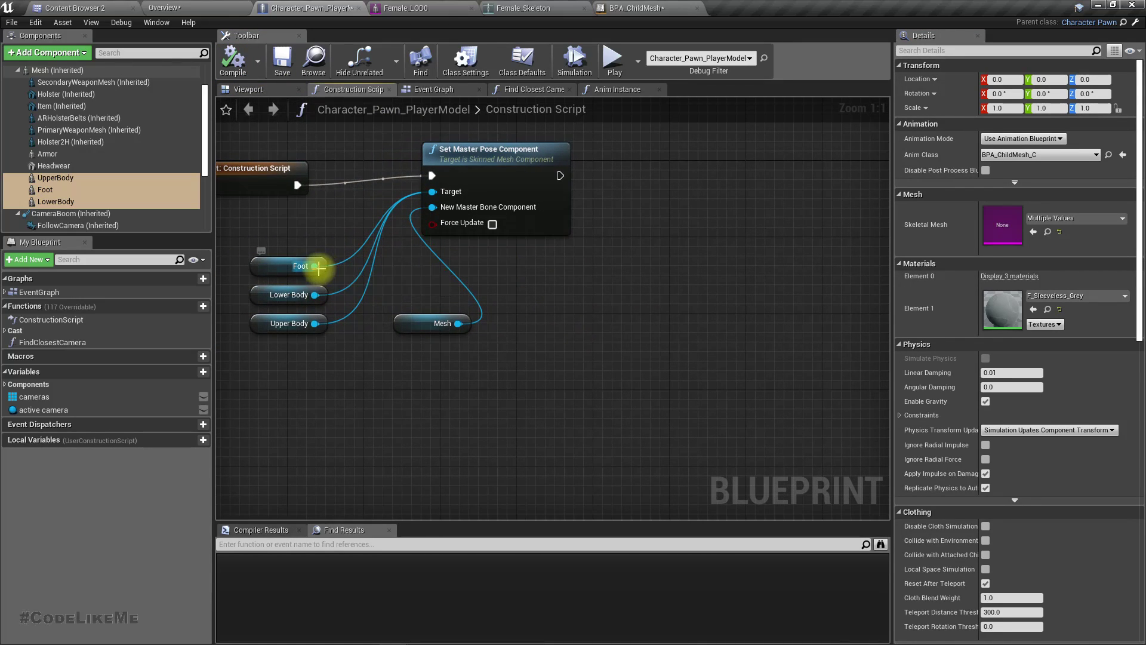
{"action": "left_click_drag", "start_coordinate": [499, 281], "coordinate": [500, 280]}
{"action": "type", "text": "get"}
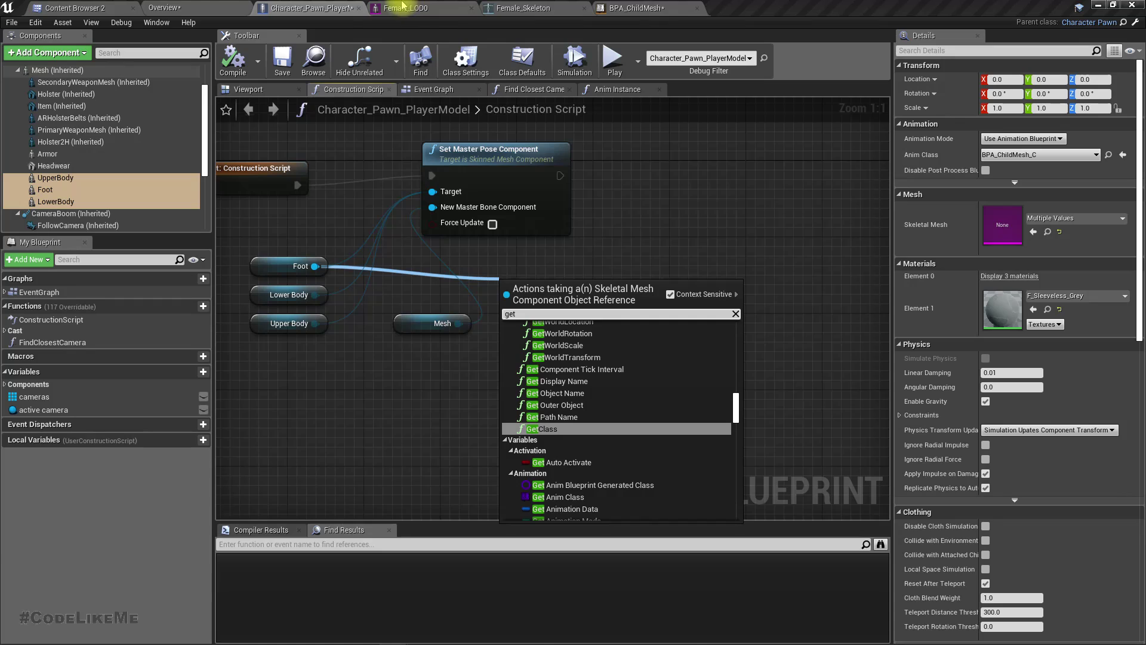
{"action": "left_click", "coordinate": [446, 93]}
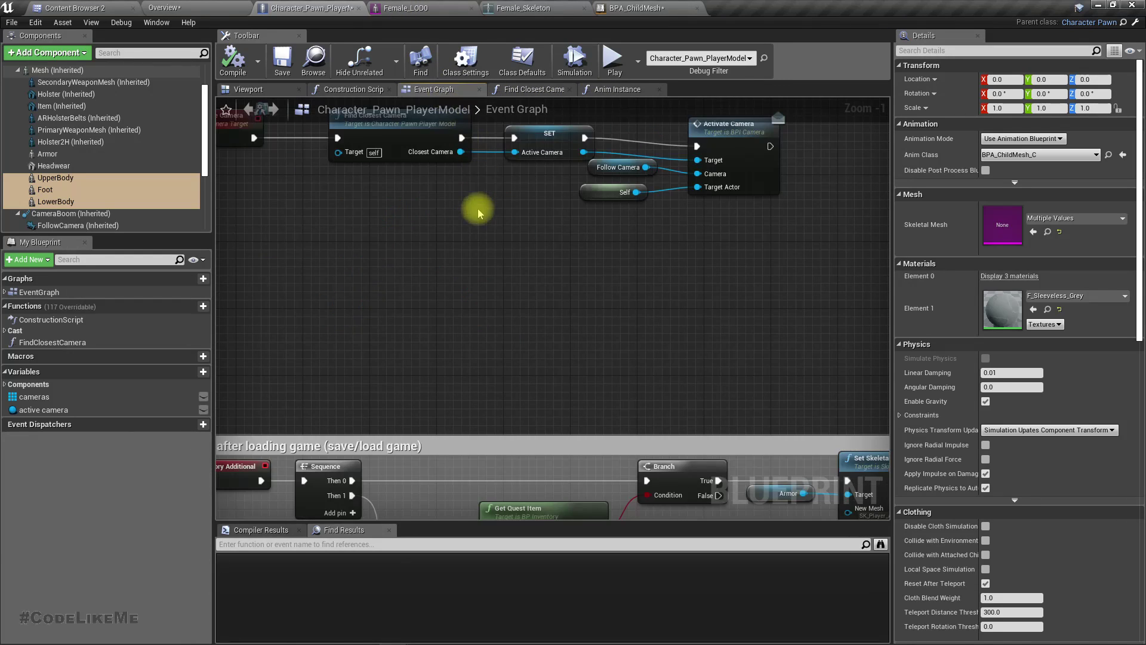
{"action": "right_click_drag", "start_coordinate": [478, 210], "coordinate": [508, 464]}
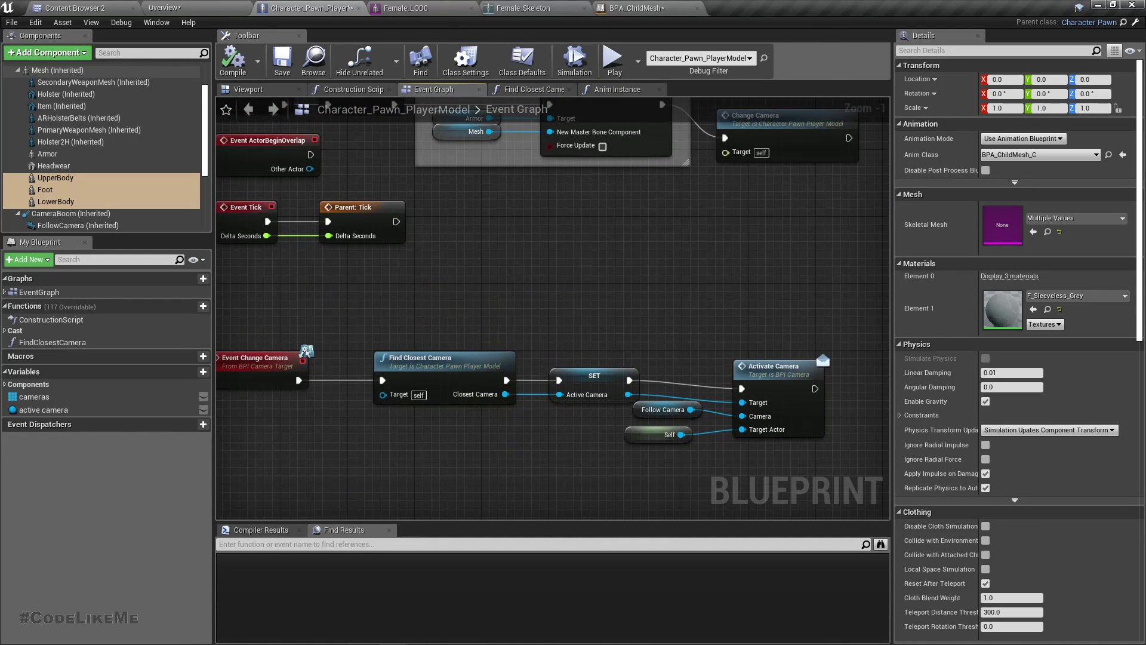
{"action": "right_click_drag", "start_coordinate": [414, 256], "coordinate": [416, 448]}
{"action": "right_click_drag", "start_coordinate": [543, 401], "coordinate": [441, 361]}
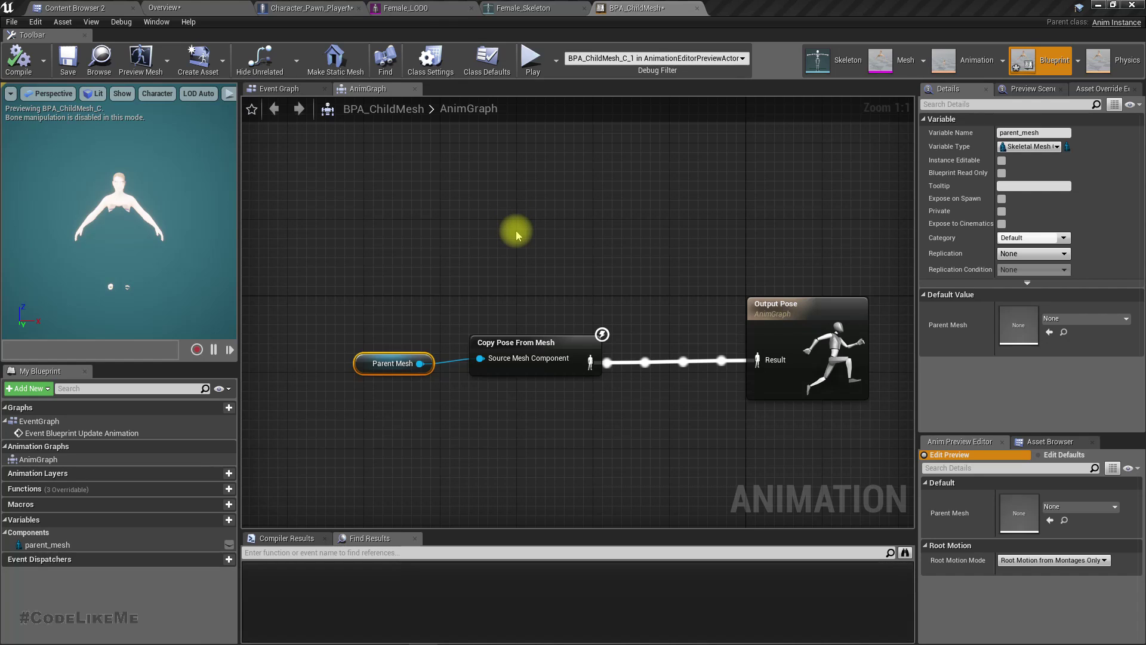
{"action": "right_click_drag", "start_coordinate": [504, 226], "coordinate": [509, 228]}
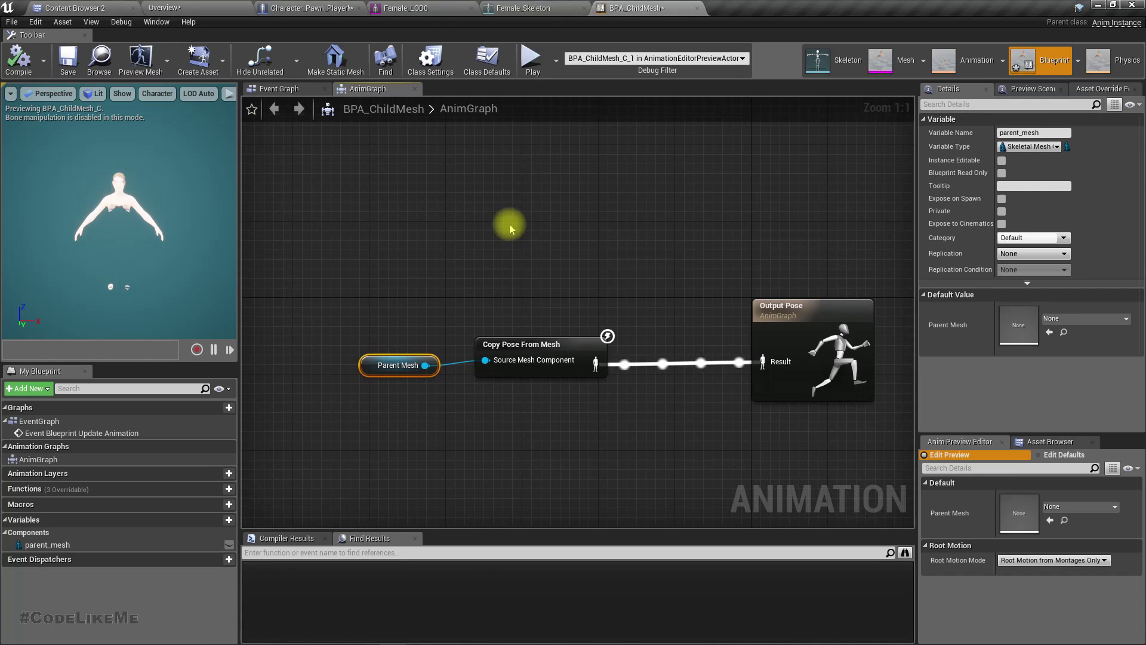
Set the animation mode of UpperBody, Foot and LowerBody in Character_Pawn_PlayerModel to Use Animation Asset, and compile the blueprint
{"action": "left_click", "coordinate": [197, 6]}
{"action": "left_click", "coordinate": [301, 7]}
{"action": "right_click_drag", "start_coordinate": [405, 197], "coordinate": [491, 330]}
{"action": "key", "text": "f"}
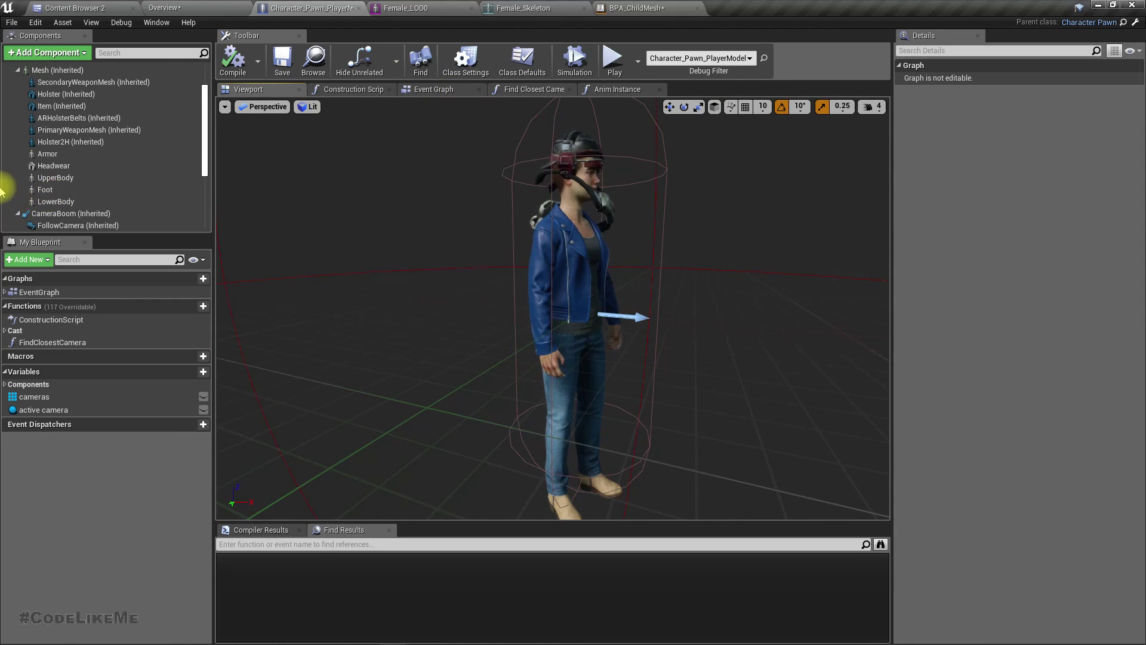
{"action": "left_click", "coordinate": [55, 178]}
{"action": "left_click", "coordinate": [55, 201], "text": "shift"}
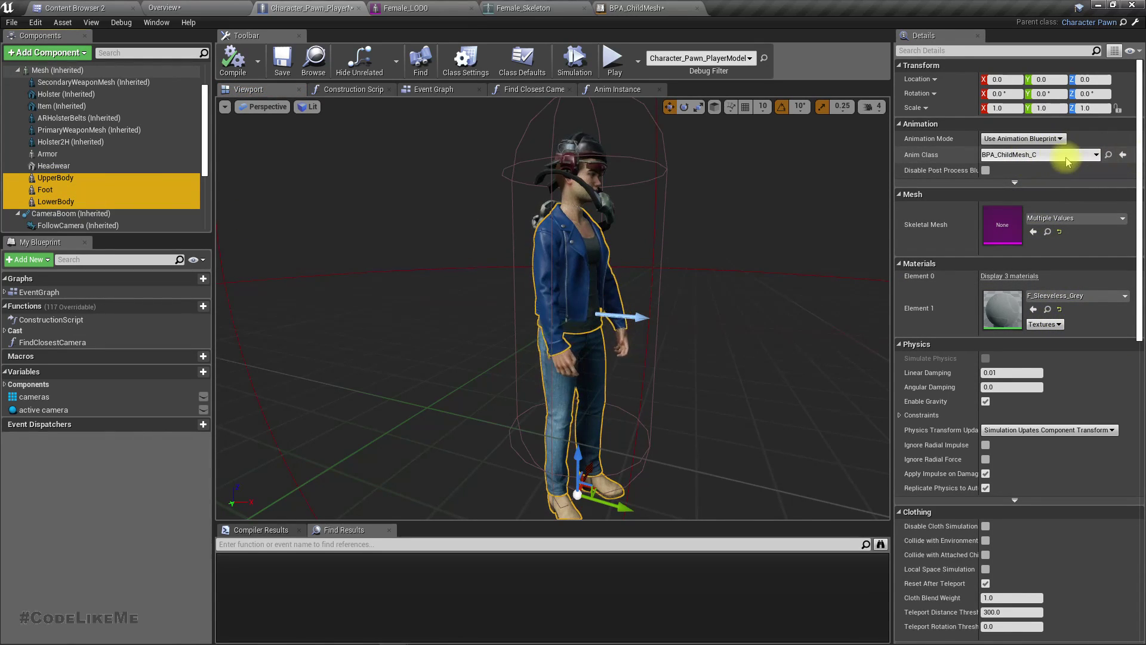
{"action": "left_click", "coordinate": [1018, 141]}
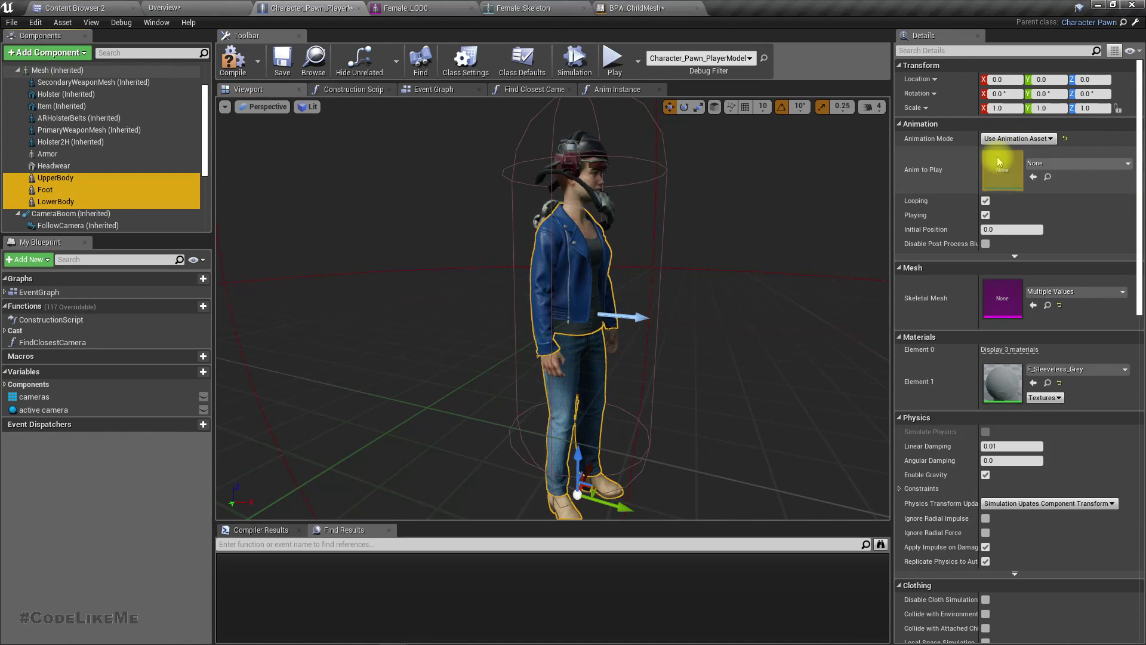
{"action": "left_click", "coordinate": [997, 157]}
{"action": "left_click", "coordinate": [230, 59]}
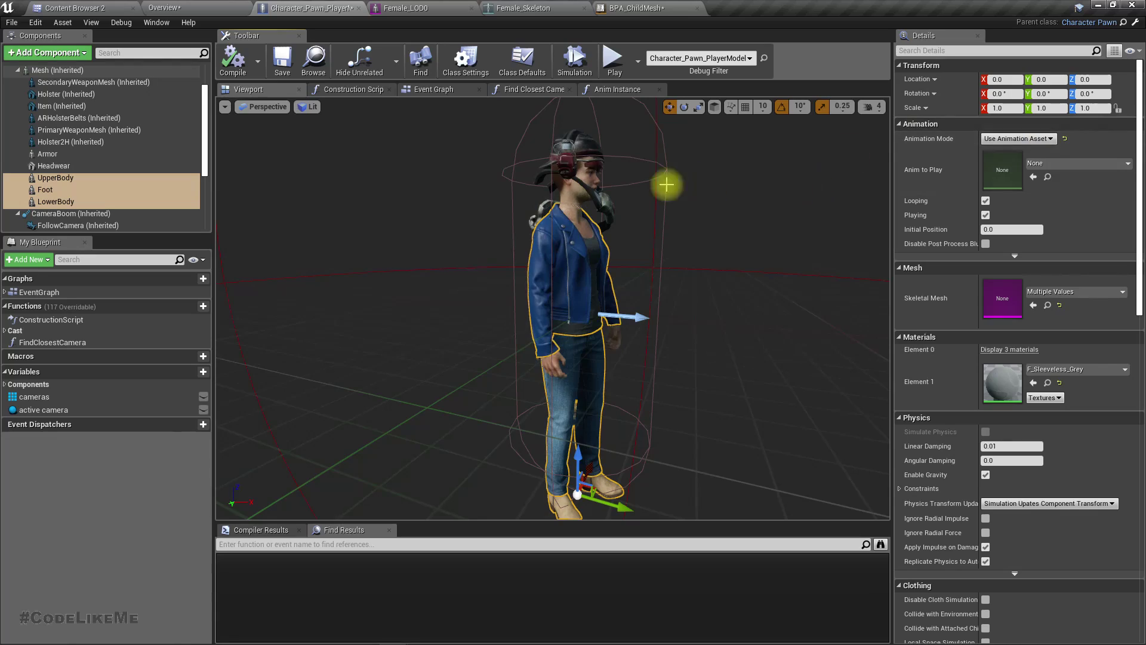
Play the Overview level full screen and walk the character around to check how the clothing meshes follow the body
{"action": "left_click", "coordinate": [154, 6]}
{"action": "key", "text": "F11"}
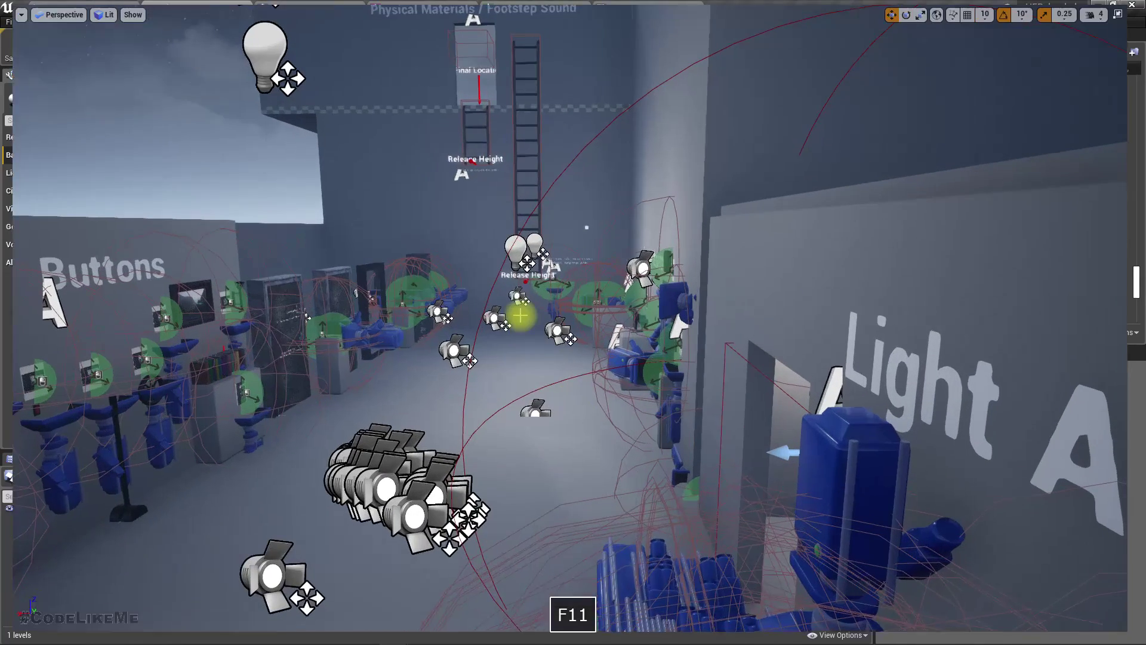
{"action": "key", "text": "alt+p"}
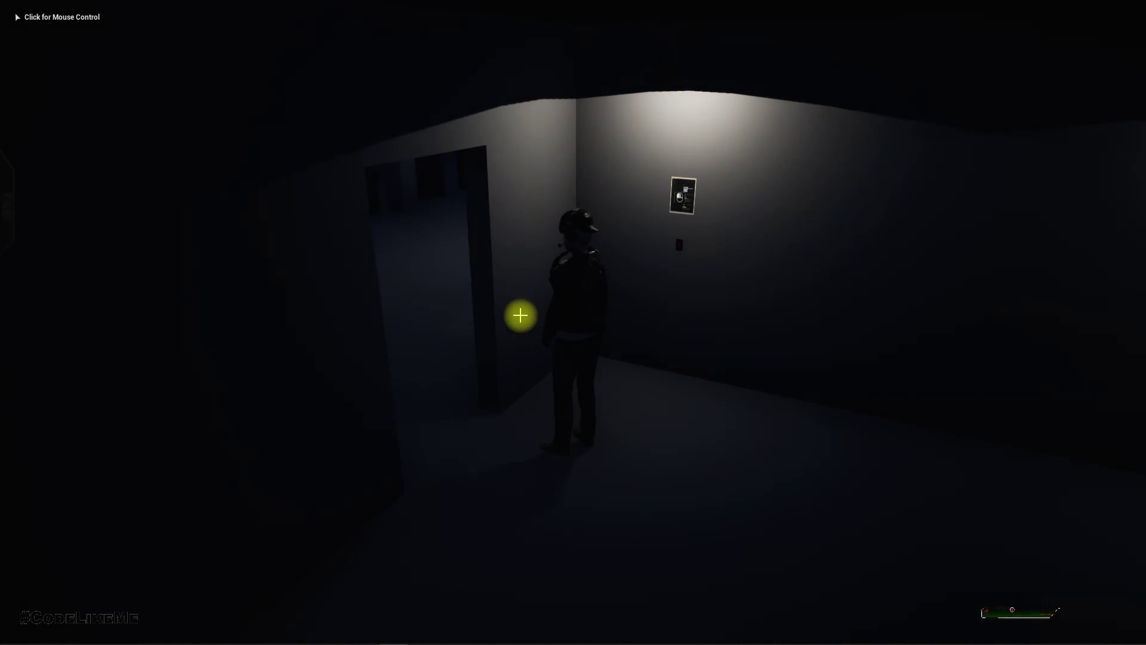
{"action": "key", "text": "s"}
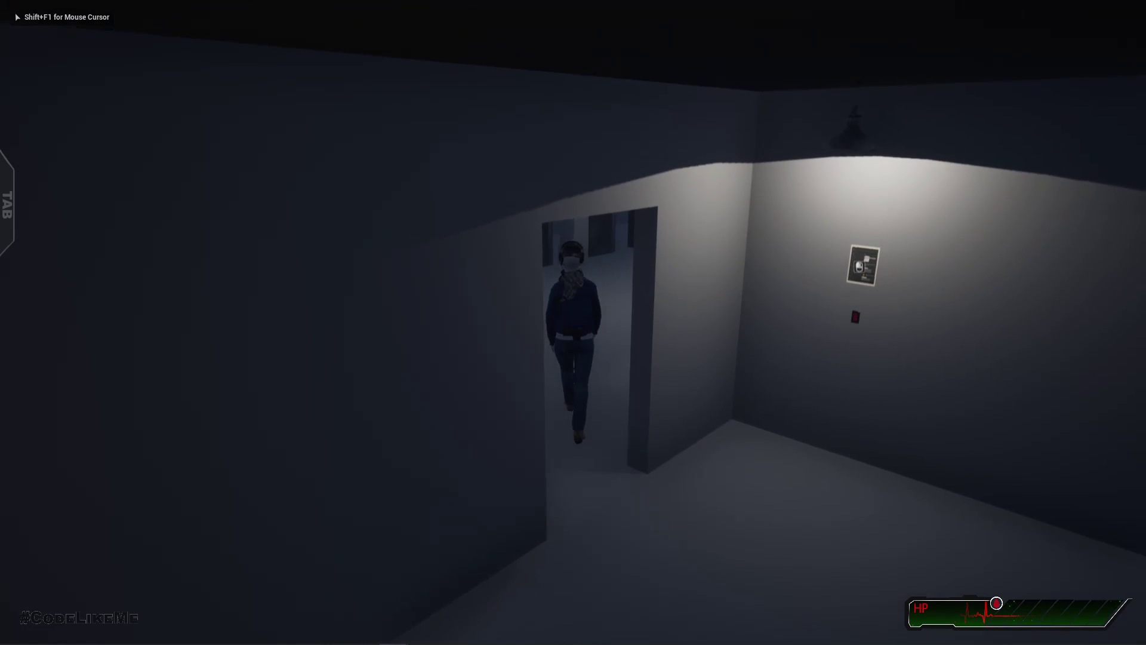
{"action": "key", "text": "w"}
{"action": "key", "text": "s"}
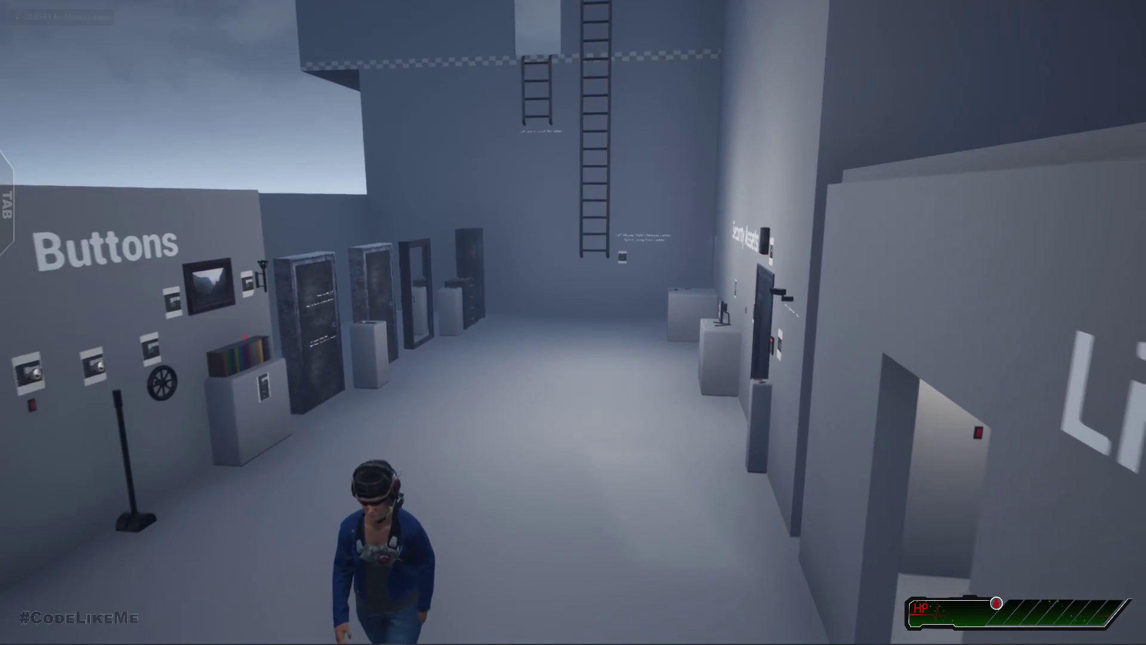
{"action": "key", "text": "w"}
{"action": "key", "text": "w"}
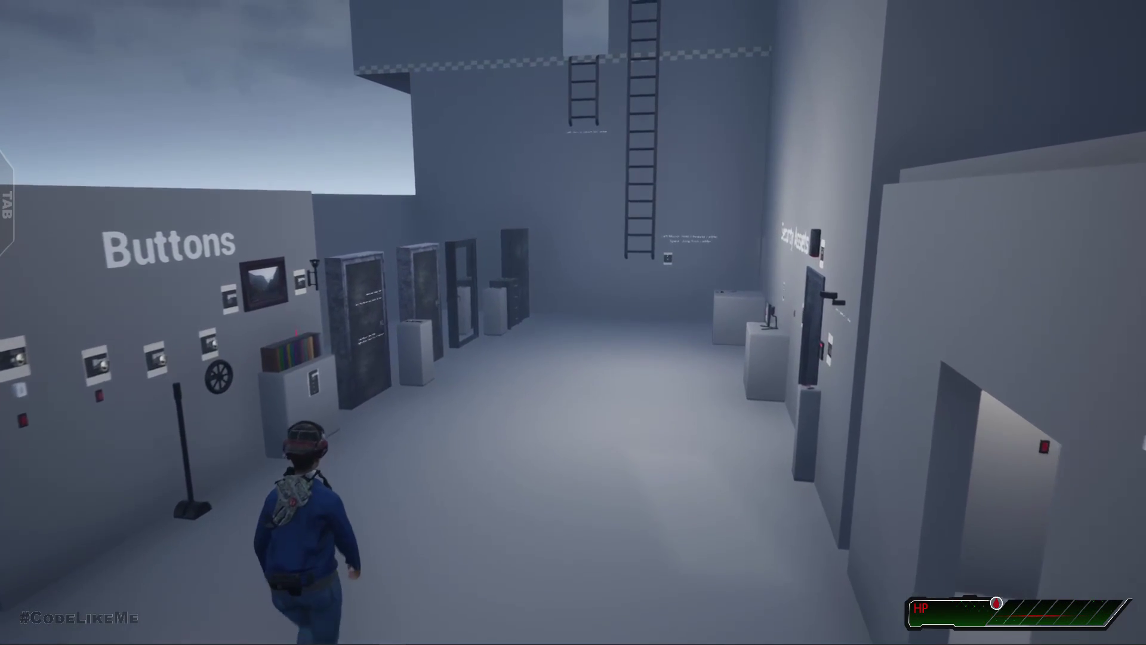
{"action": "key", "text": "w"}
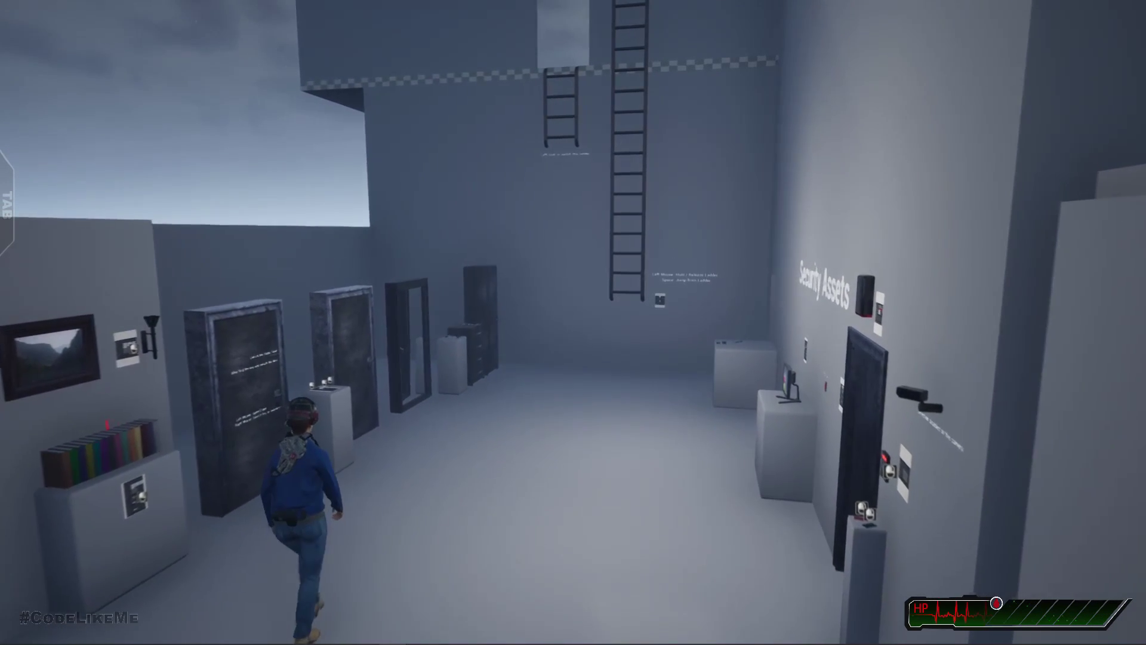
Walk the character back and forth through the room, turning it to inspect the clothing meshes from front, side and back, and end the play session
{"action": "key", "text": "s"}
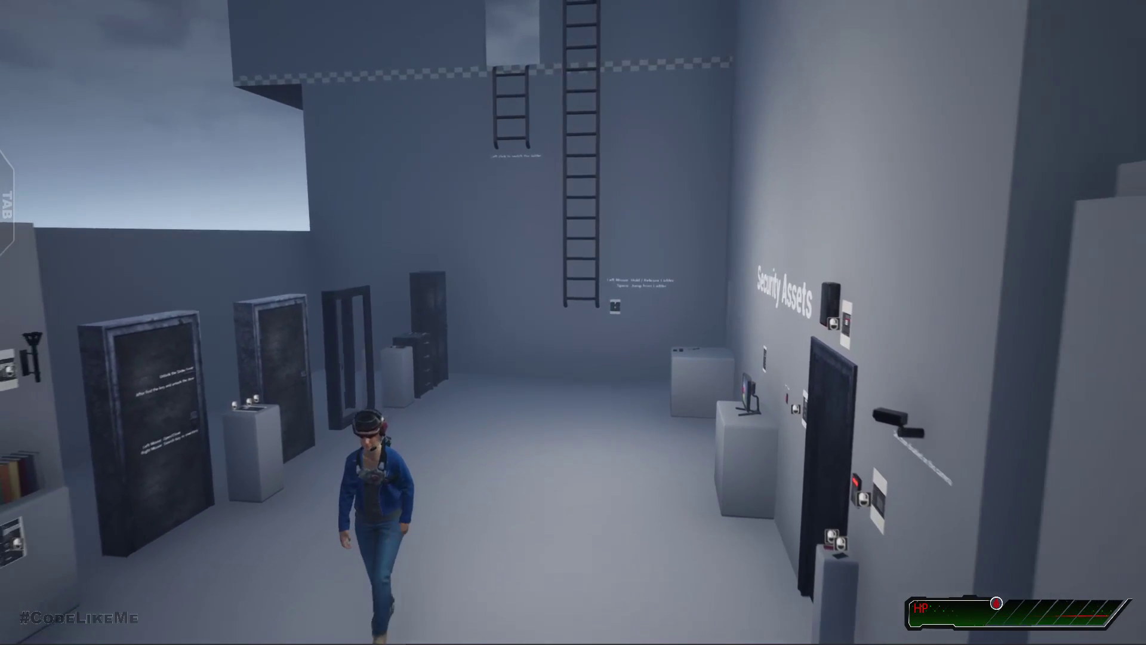
{"action": "key", "text": "s"}
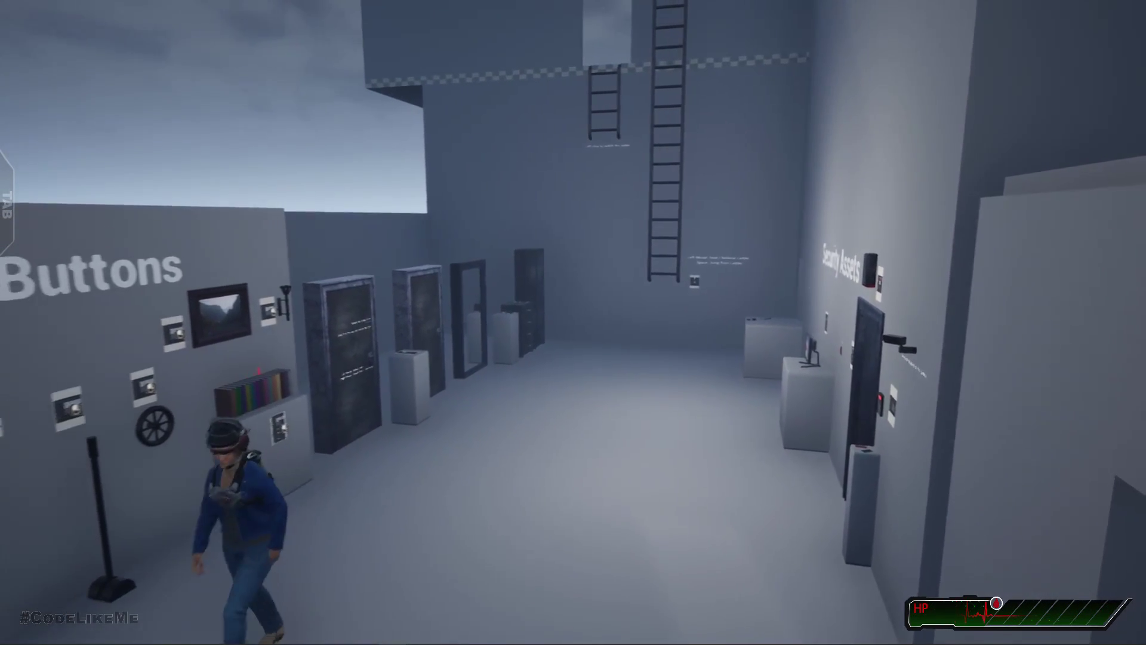
{"action": "key", "text": "w"}
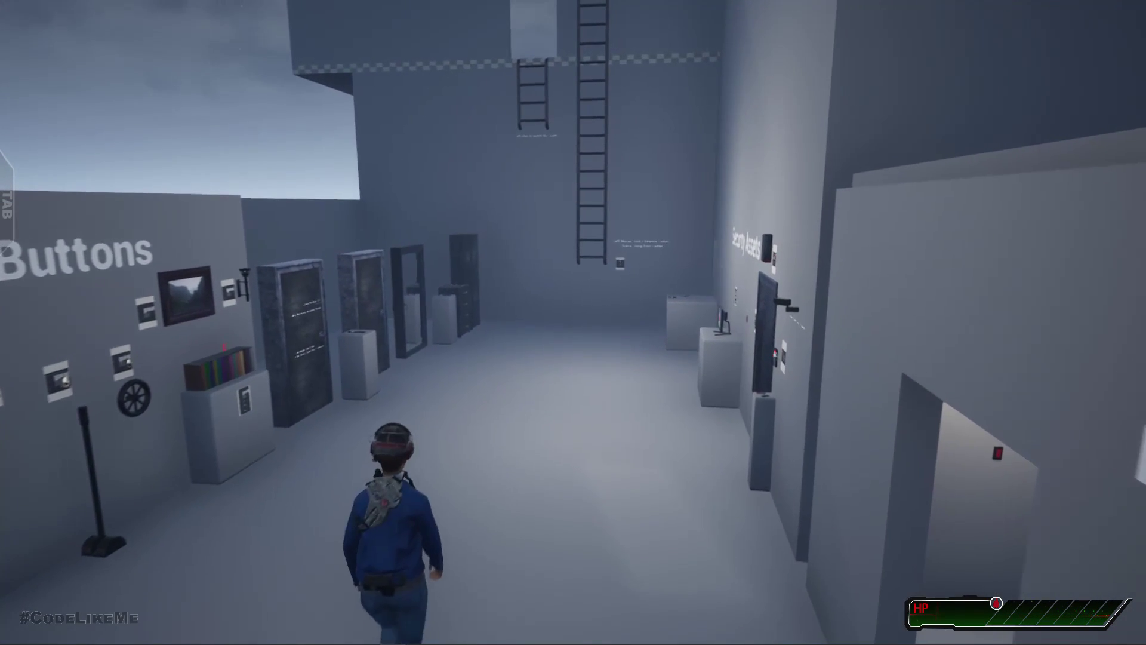
{"action": "key", "text": "w"}
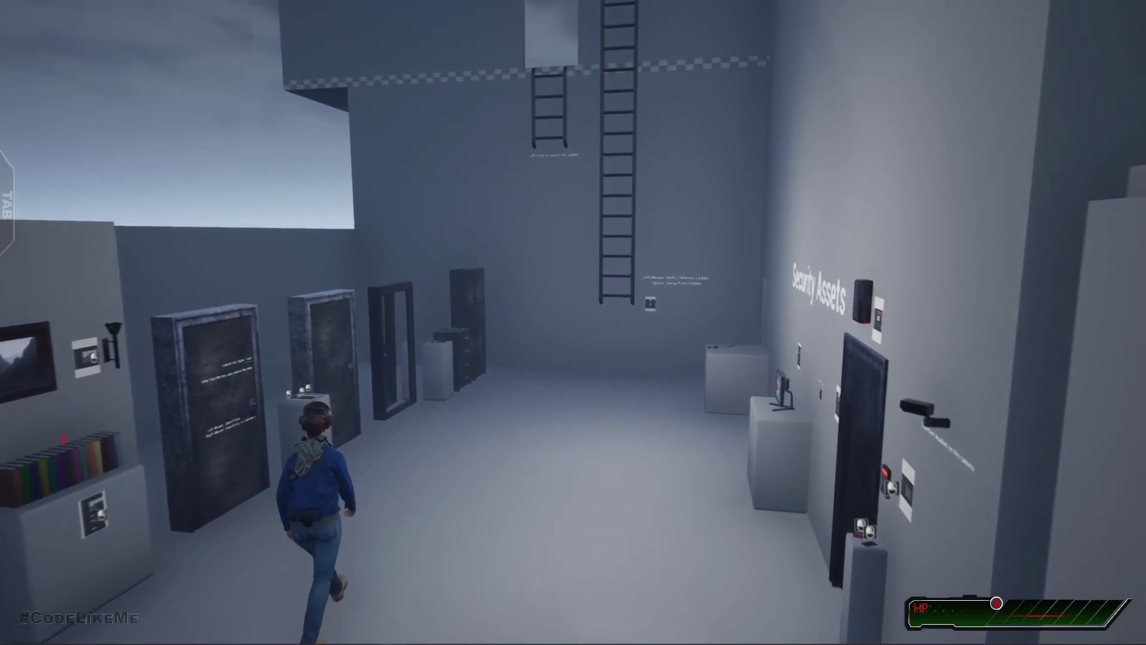
{"action": "key", "text": "s"}
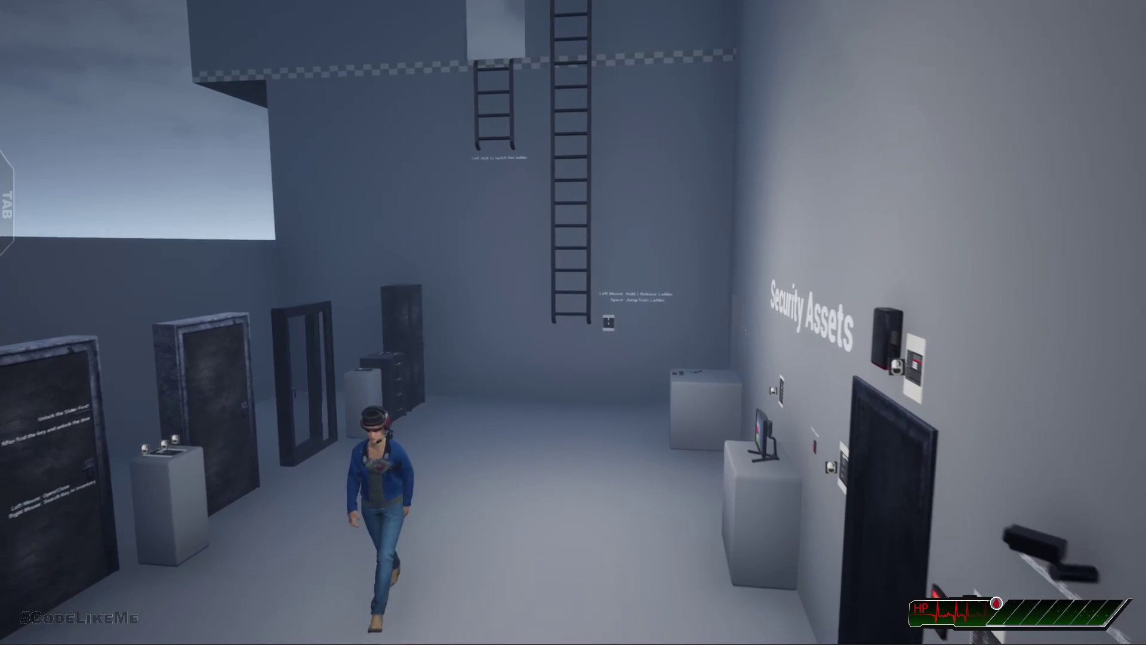
{"action": "key", "text": "s"}
{"action": "key", "text": "d"}
{"action": "key", "text": "a"}
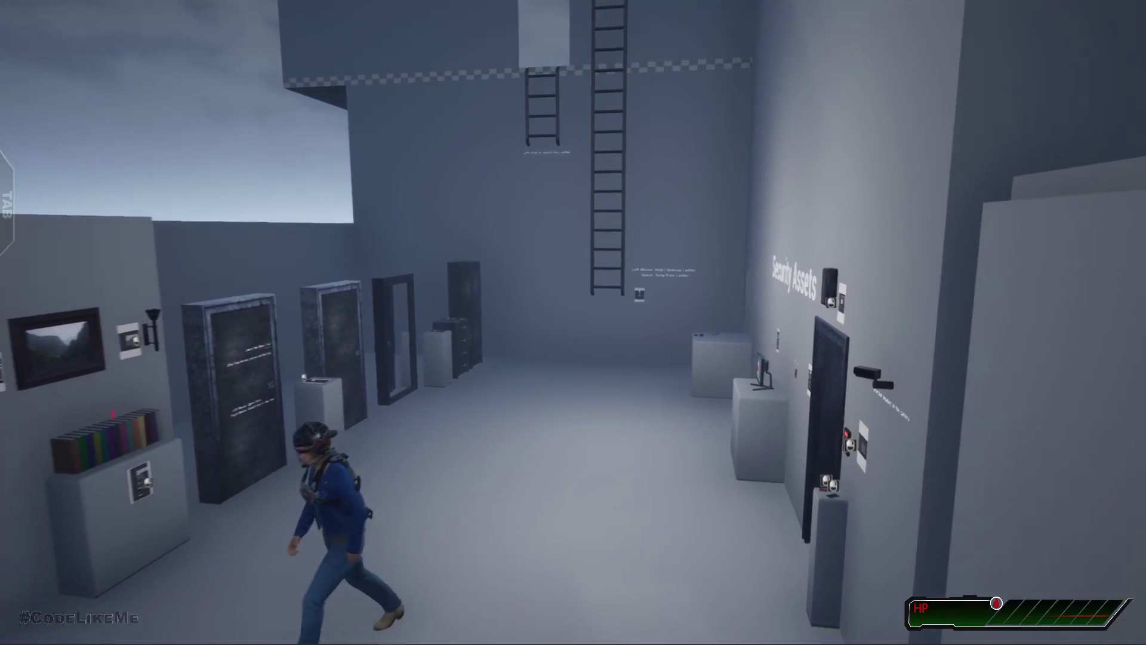
{"action": "key", "text": "s"}
{"action": "key", "text": "d"}
{"action": "key", "text": "w"}
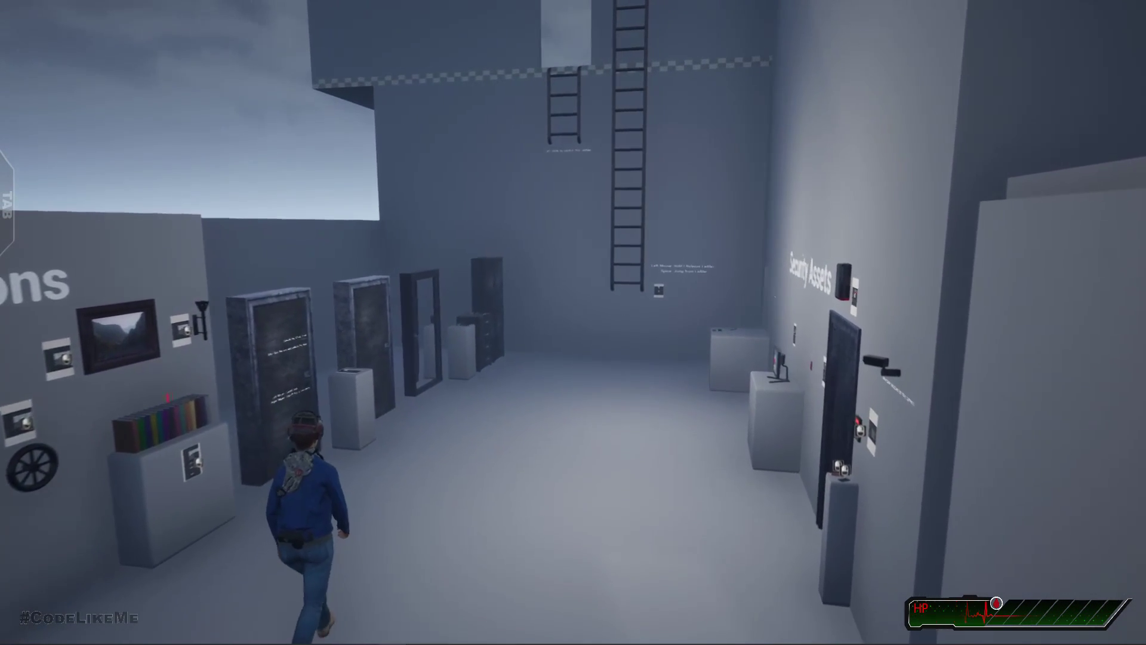
{"action": "key", "text": "w"}
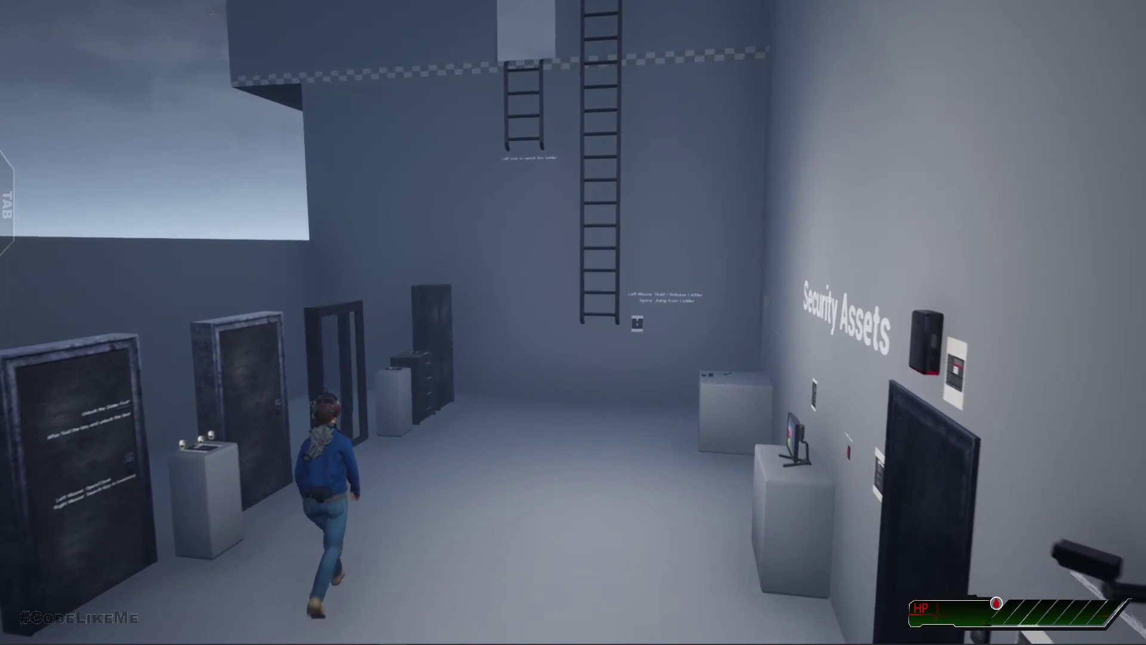
{"action": "key", "text": "s"}
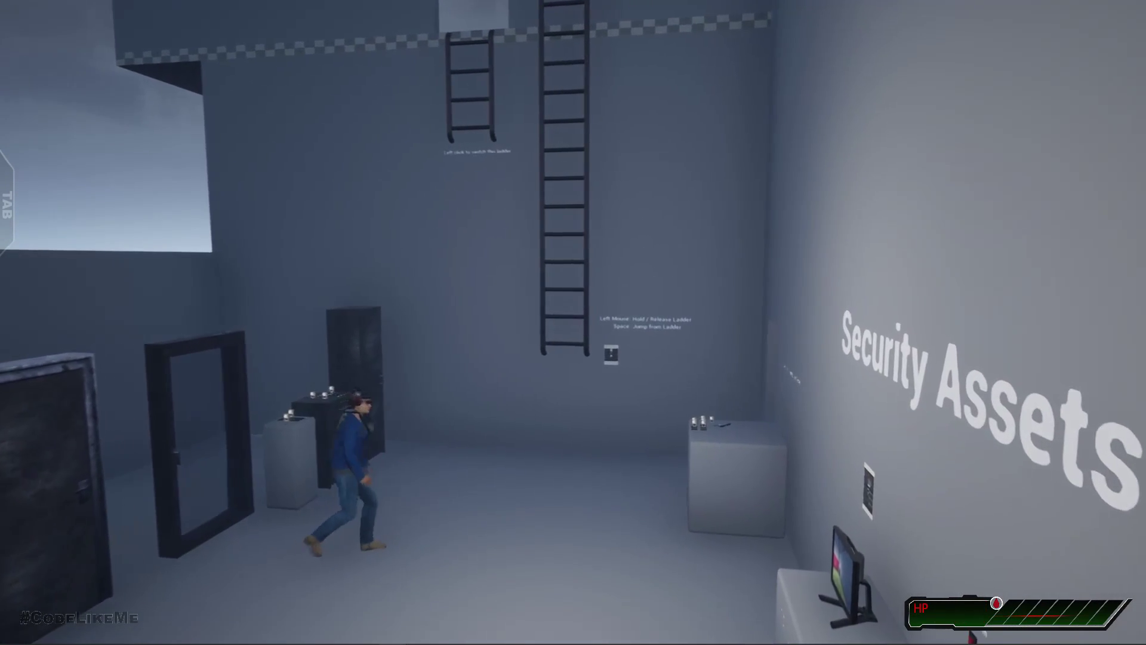
{"action": "key", "text": "s"}
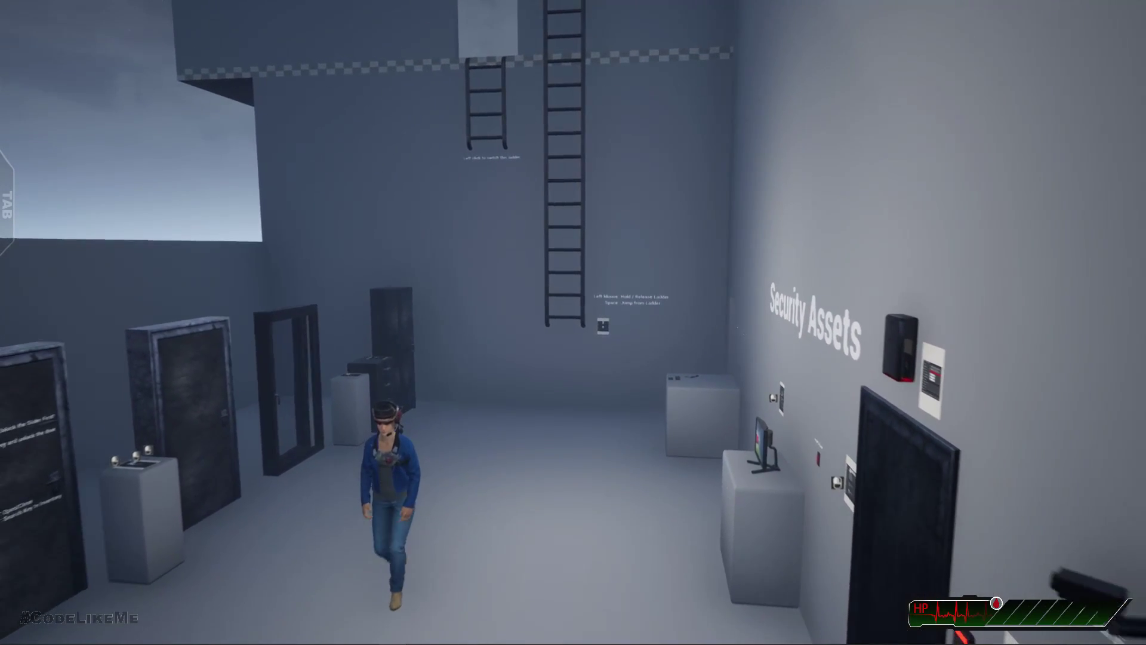
{"action": "key", "text": "s"}
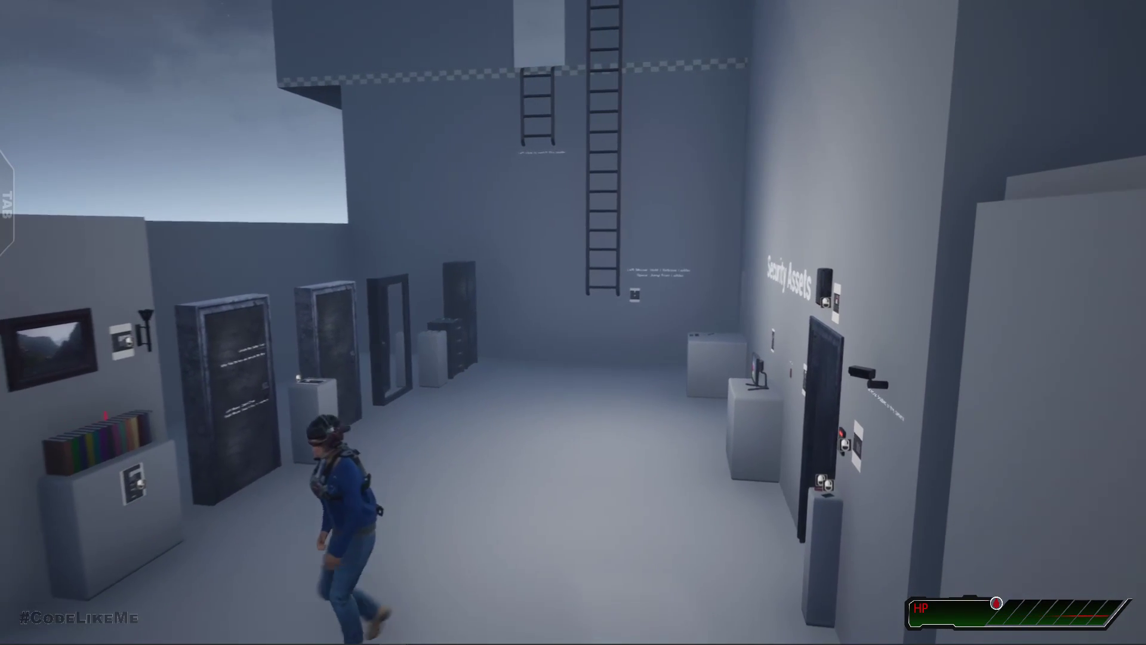
{"action": "key", "text": "s"}
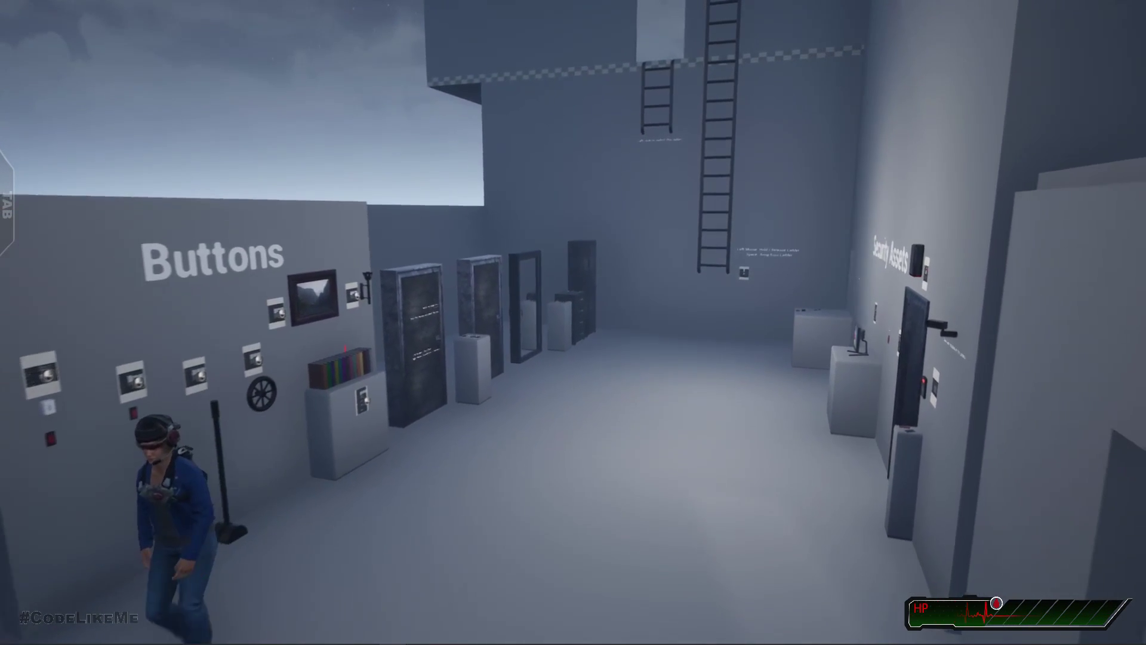
{"action": "key", "text": "Escape"}
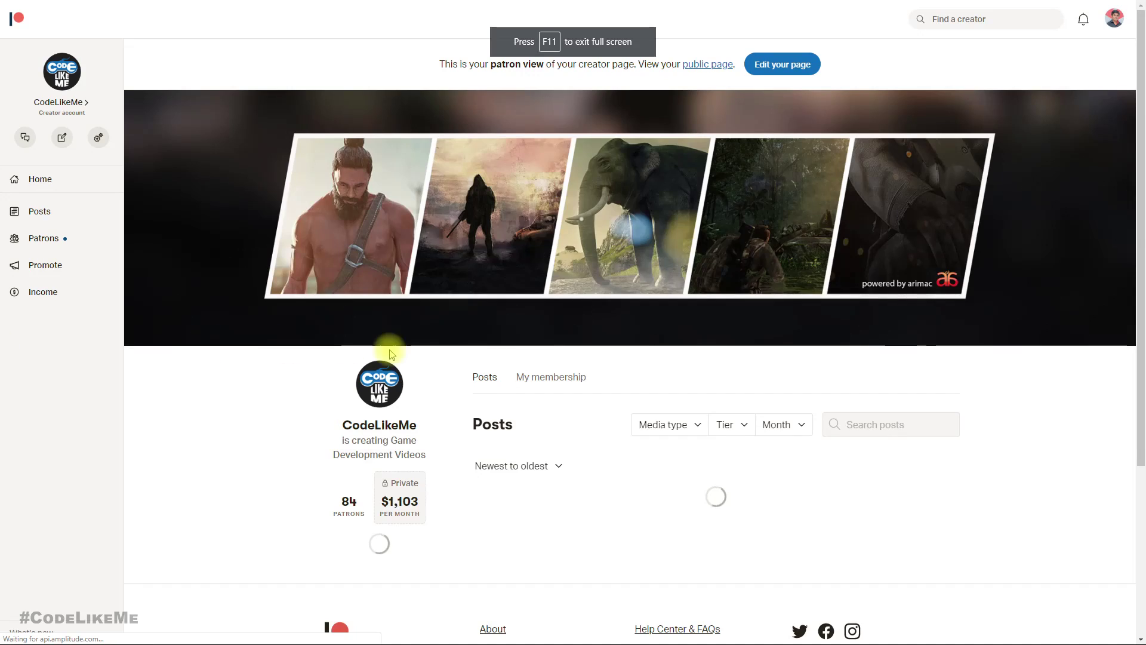
Look through the posts on the CodeLikeMe Patreon page down to the Project Files - Randomizing NPC Characters post
{"action": "scroll", "coordinate": [389, 350], "scroll_direction": "down", "scroll_amount": 5}
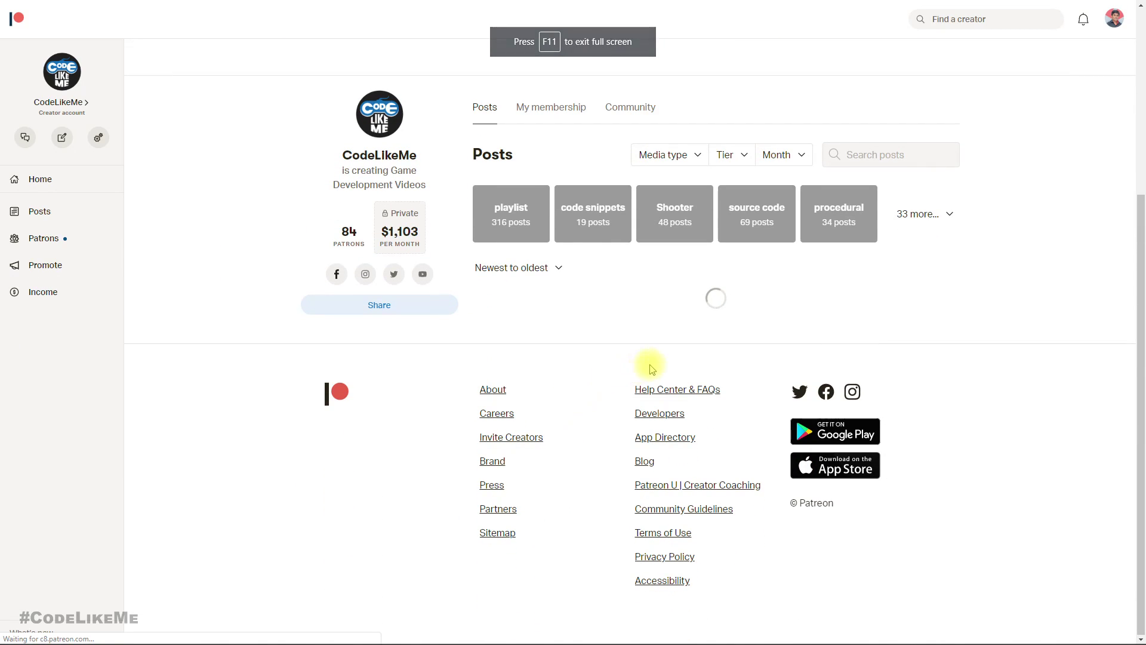
{"action": "scroll", "coordinate": [652, 366], "scroll_direction": "down", "scroll_amount": 10}
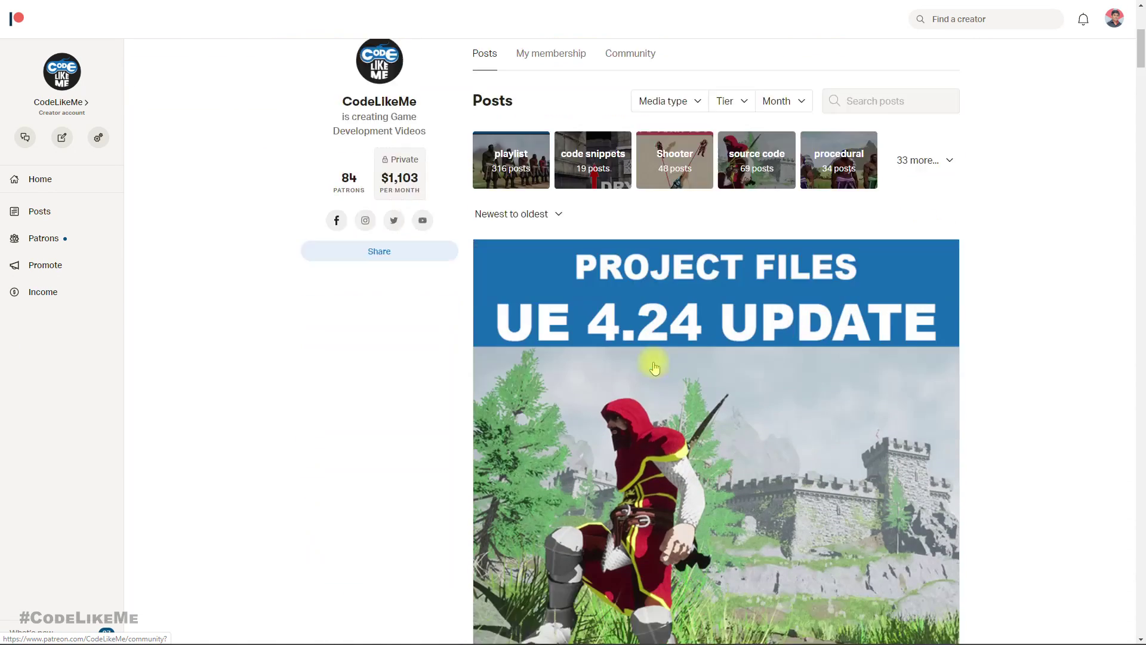
{"action": "scroll", "coordinate": [664, 369], "scroll_direction": "down", "scroll_amount": 6}
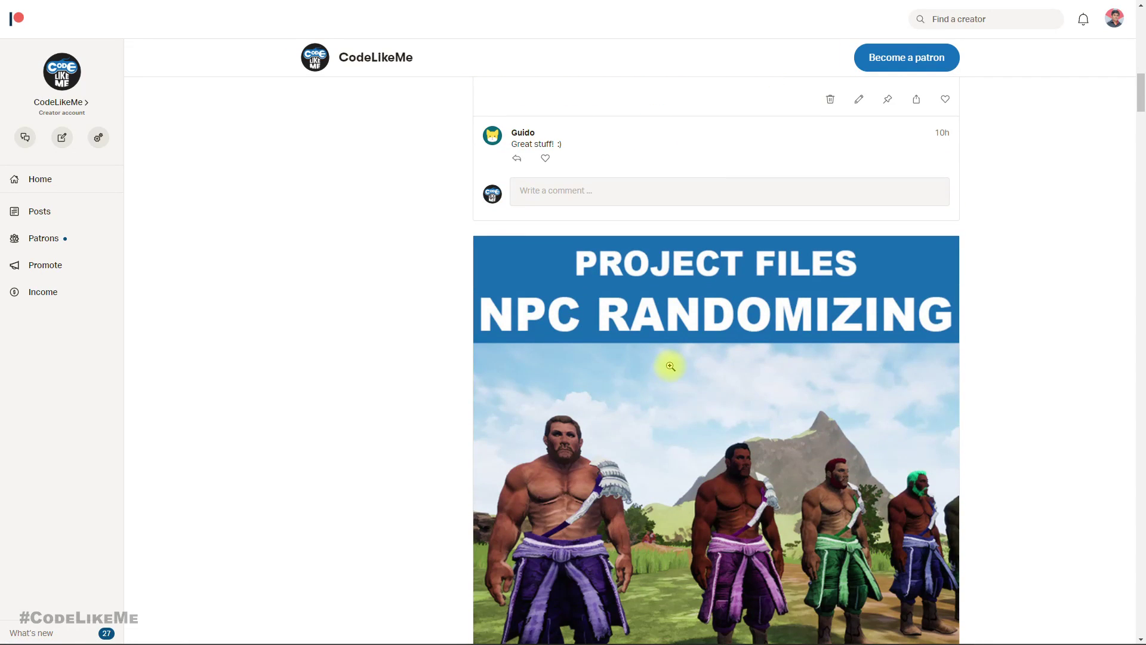
{"action": "scroll", "coordinate": [670, 365], "scroll_direction": "down", "scroll_amount": 8}
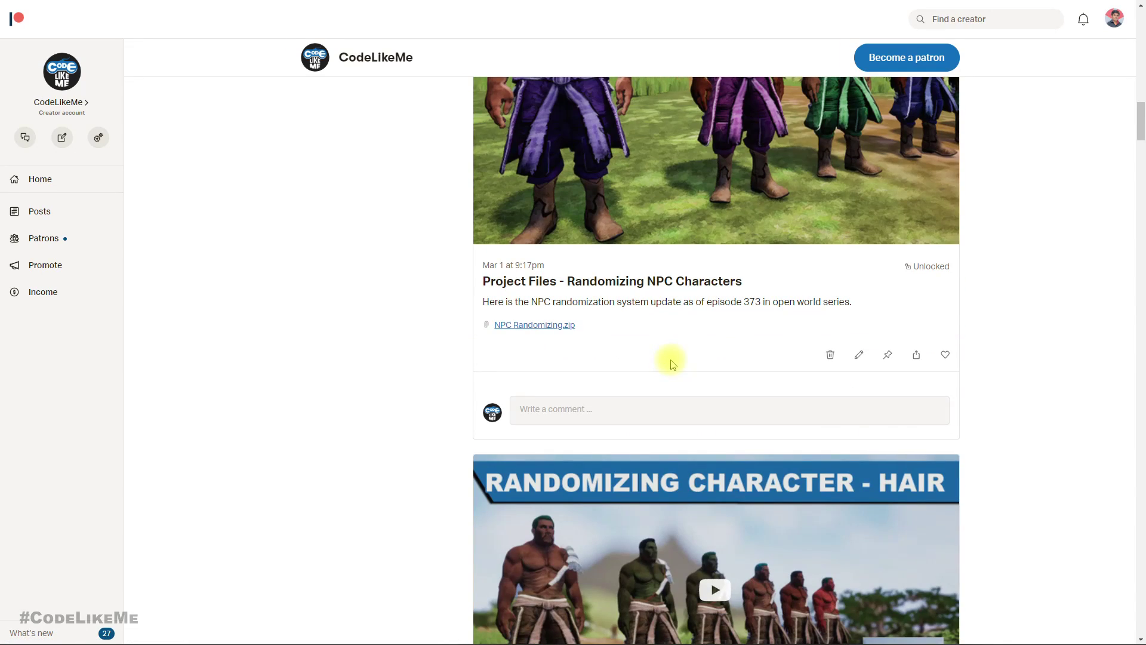
{"action": "scroll", "coordinate": [670, 364], "scroll_direction": "up", "scroll_amount": 2}
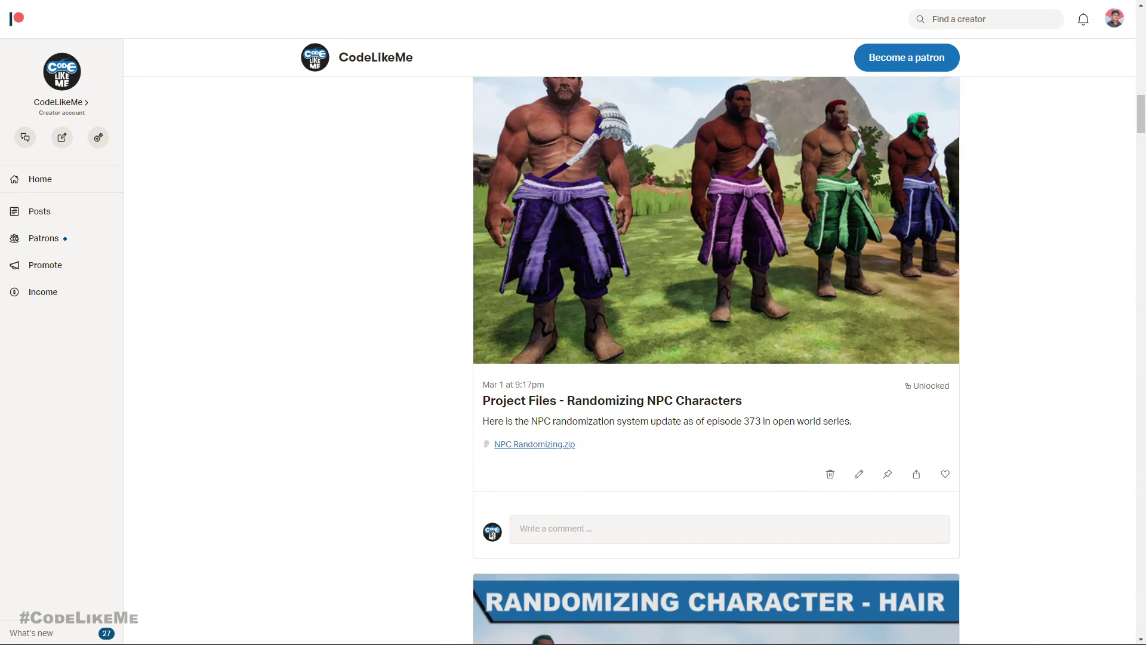